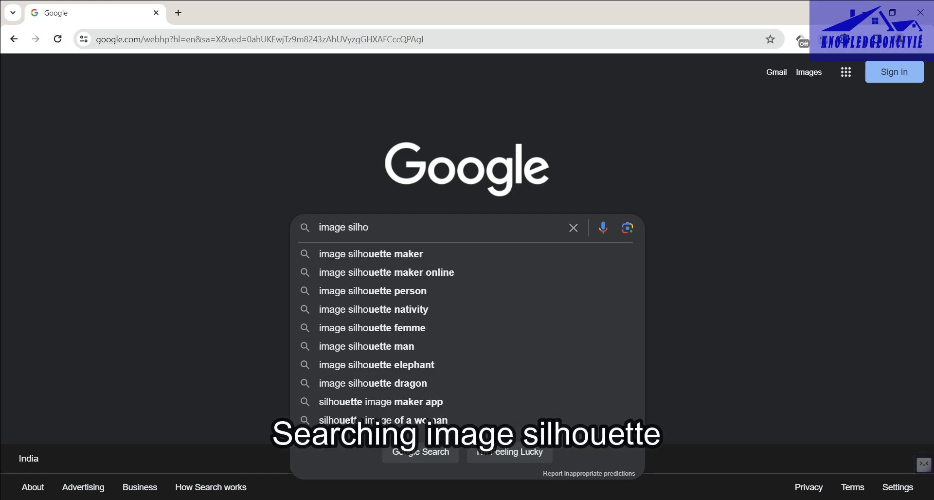
- Search Google for "image silhouette" and browse the image results narrowed to clipart
text(uette)
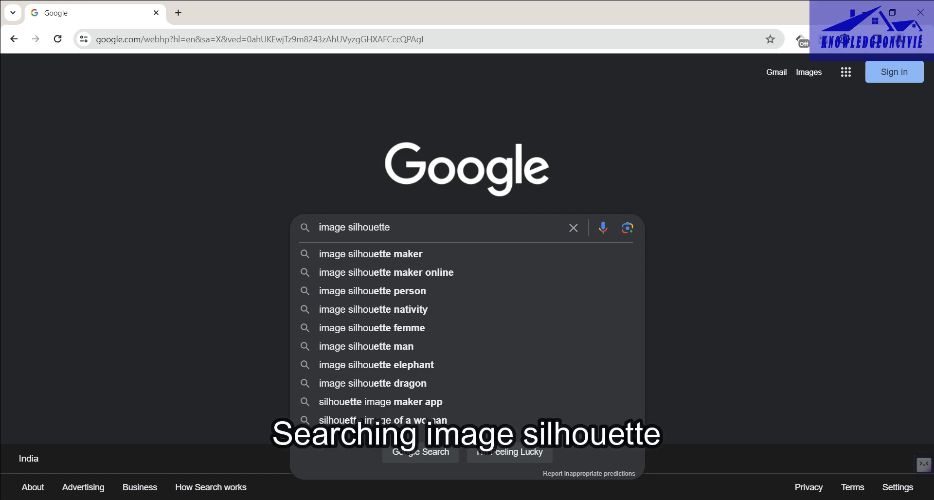
key(Return)
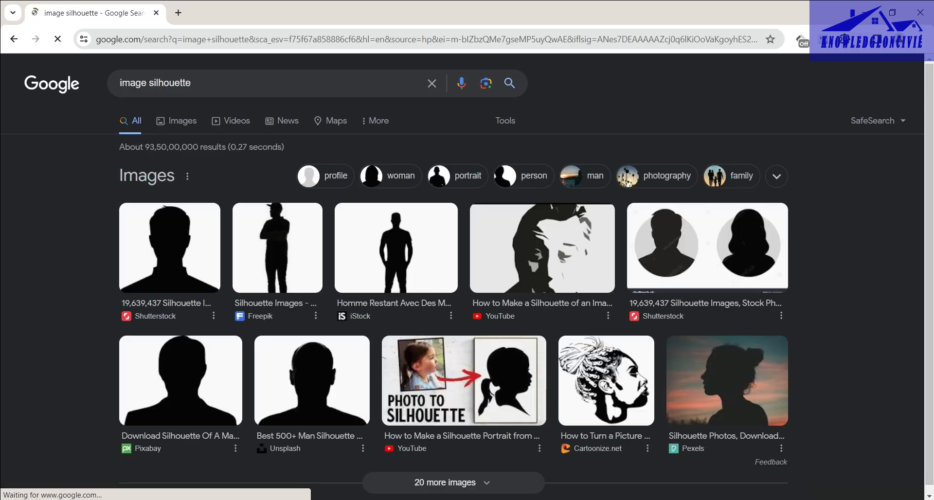
click(176, 121)
click(366, 156)
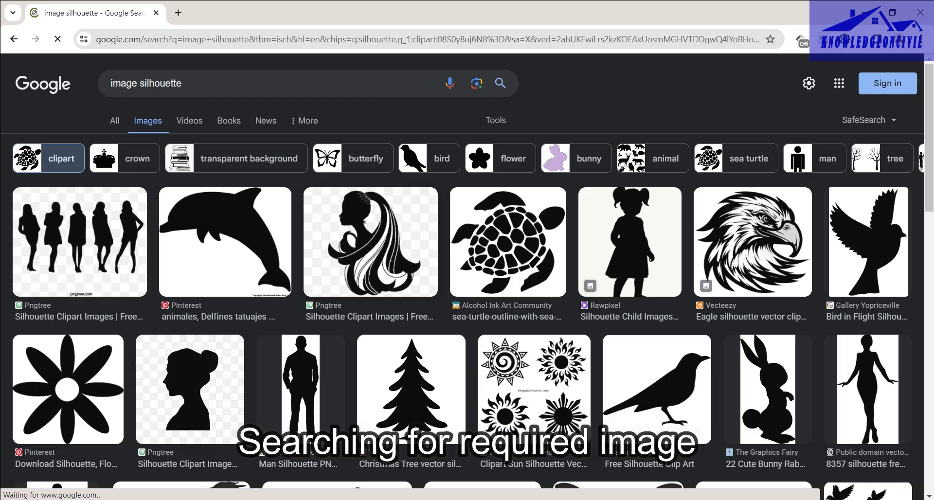
scroll(467, 291, down, 3)
scroll(467, 292, down, 3)
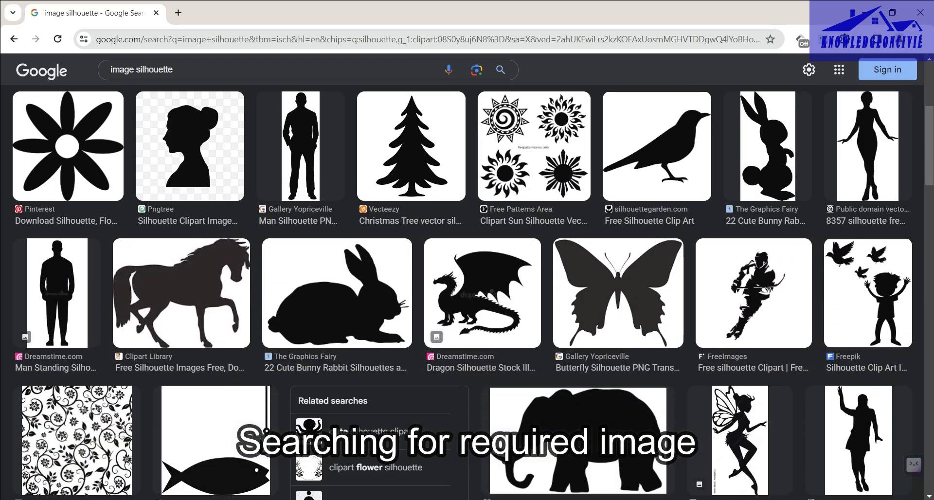
scroll(467, 292, up, 6)
- Extend the image search to "image silhouette house" and browse the house silhouettes
click(167, 83)
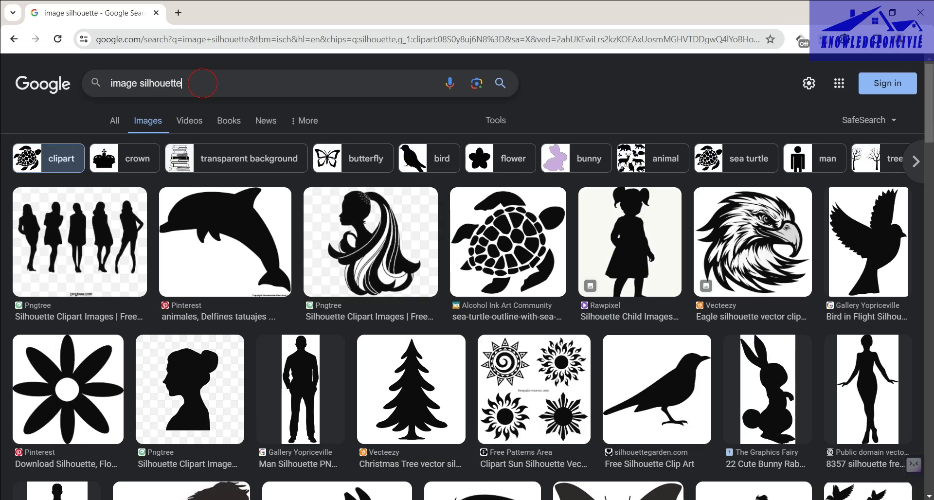
text(house)
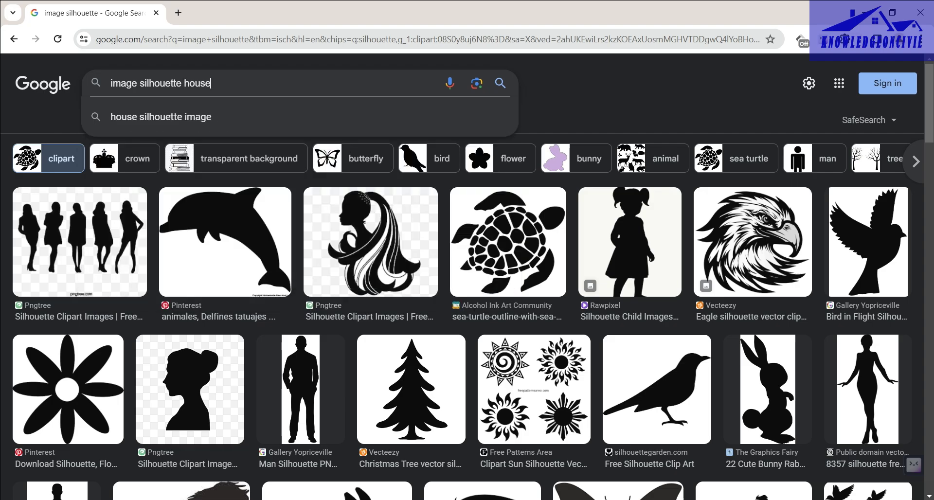
key(Return)
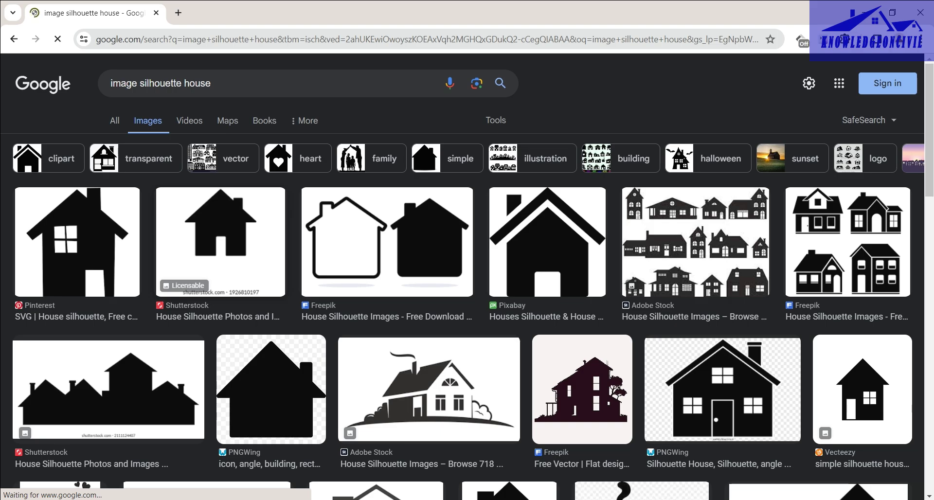
scroll(467, 292, down, 3)
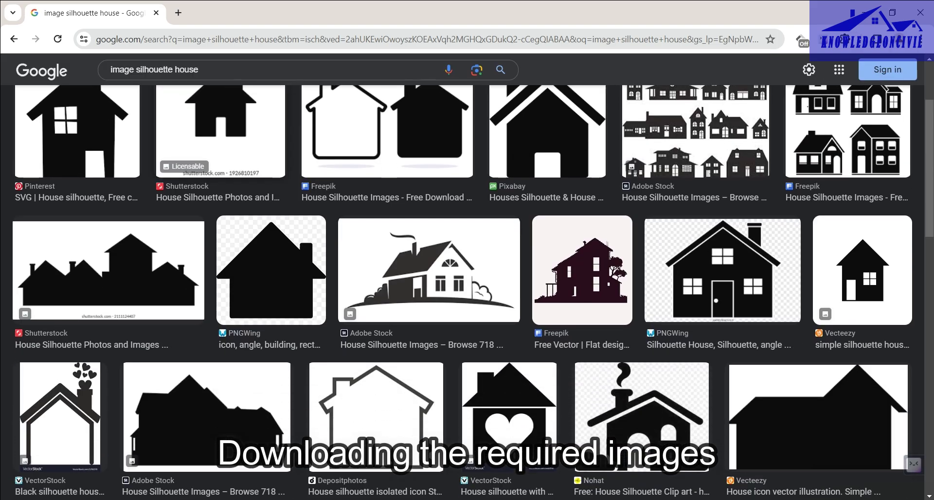
scroll(467, 291, down, 5)
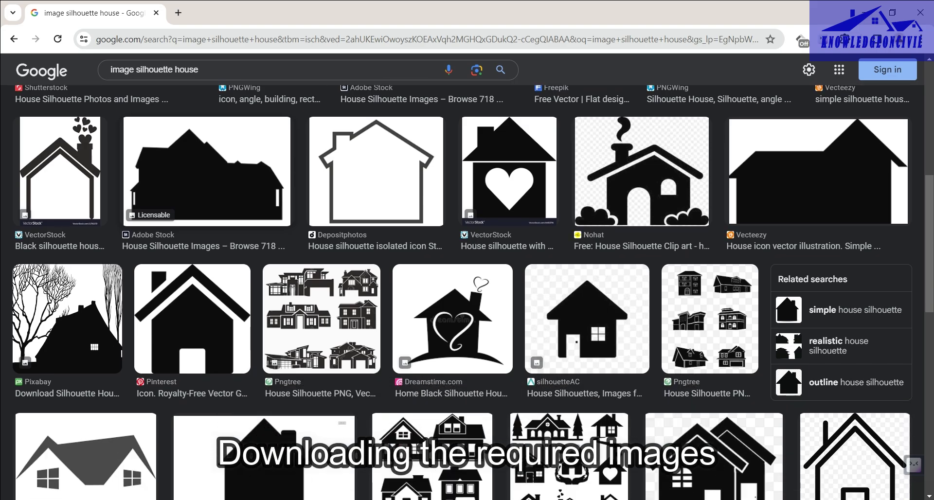
scroll(467, 292, up, 8)
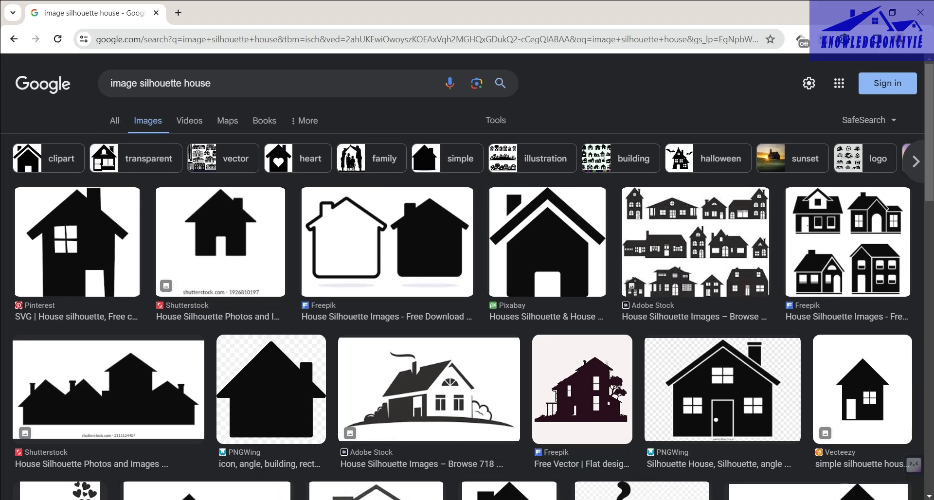
- Refine the image search to "image silhouette house plan" and browse the floor plan and house silhouettes
click(219, 83)
text(pla)
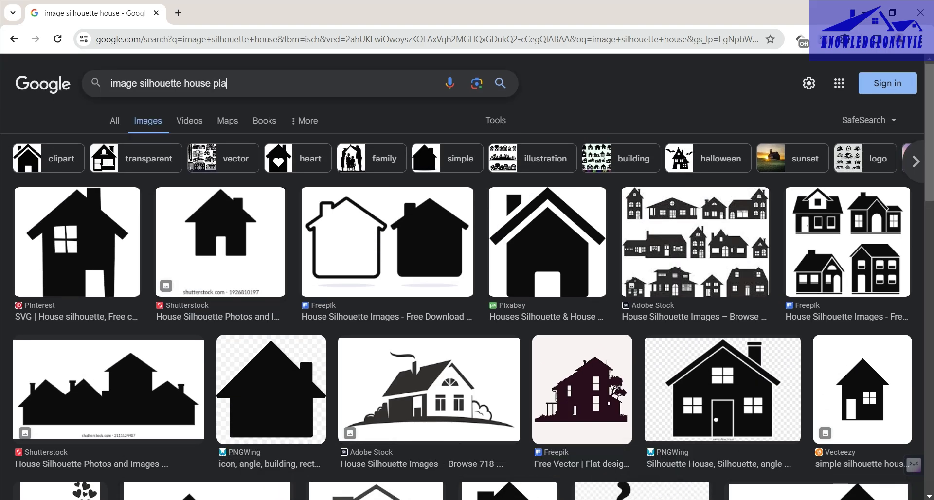
text(n)
key(Return)
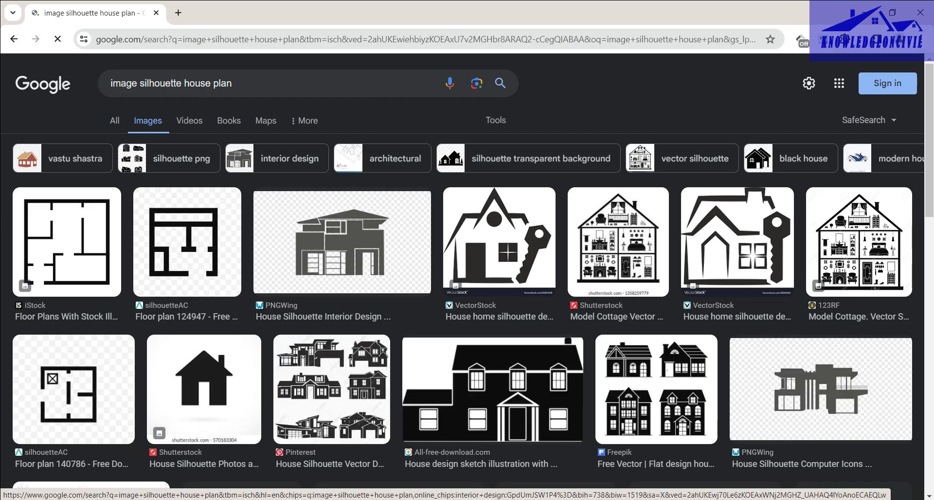
scroll(467, 272, down, 6)
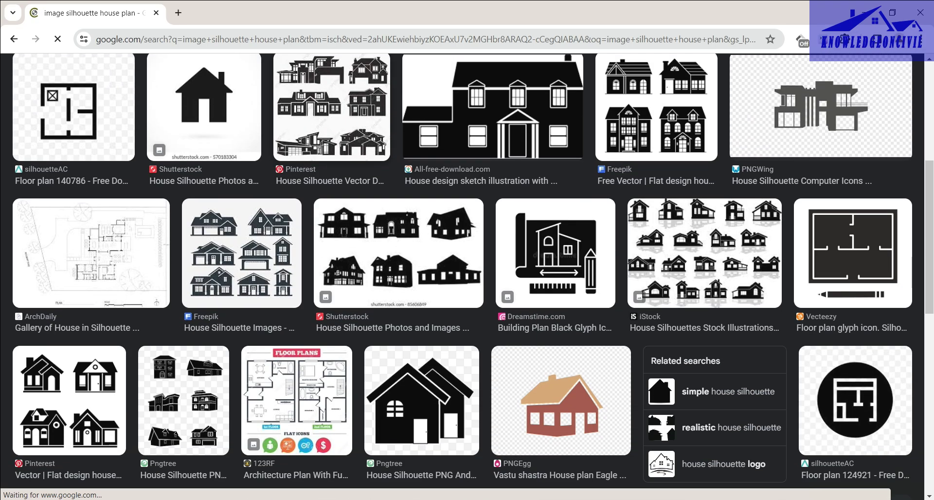
scroll(297, 452, up, 6)
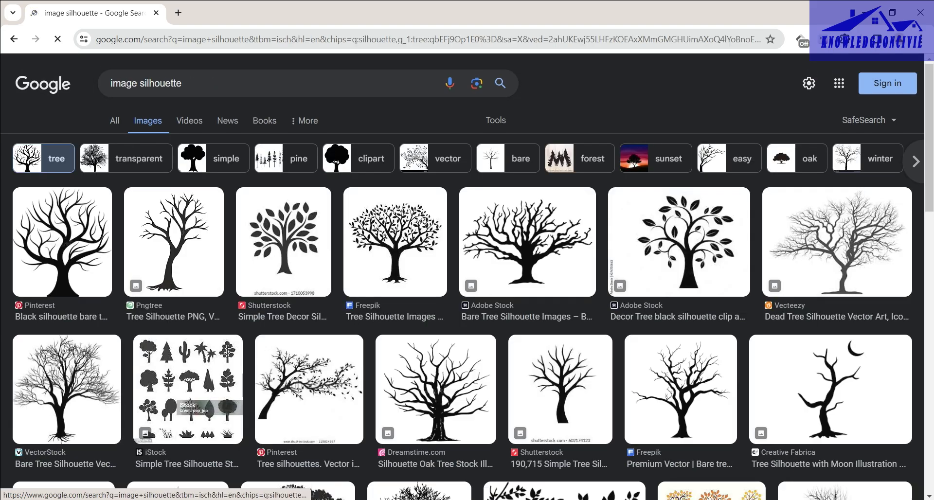
- Browse the tree silhouettes in the "image silhouette" results and reveal further filter suggestions
scroll(436, 369, down, 2)
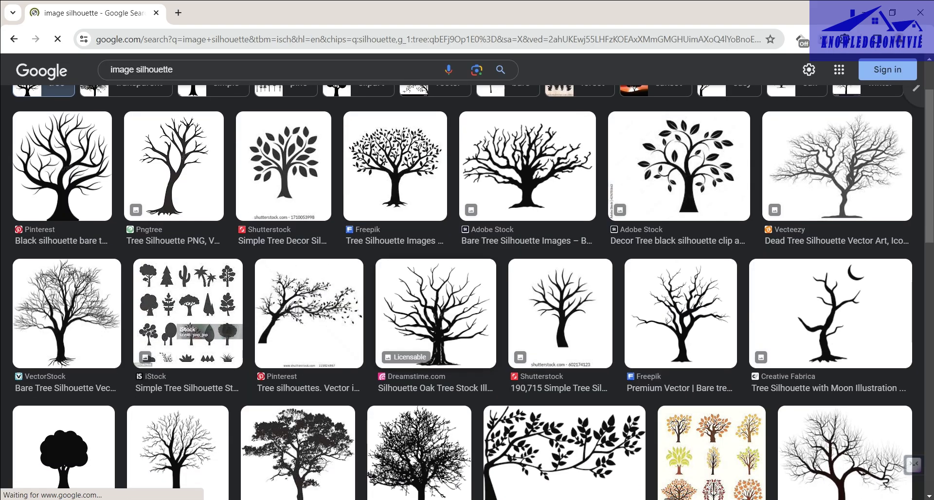
scroll(436, 340, down, 3)
scroll(467, 292, up, 5)
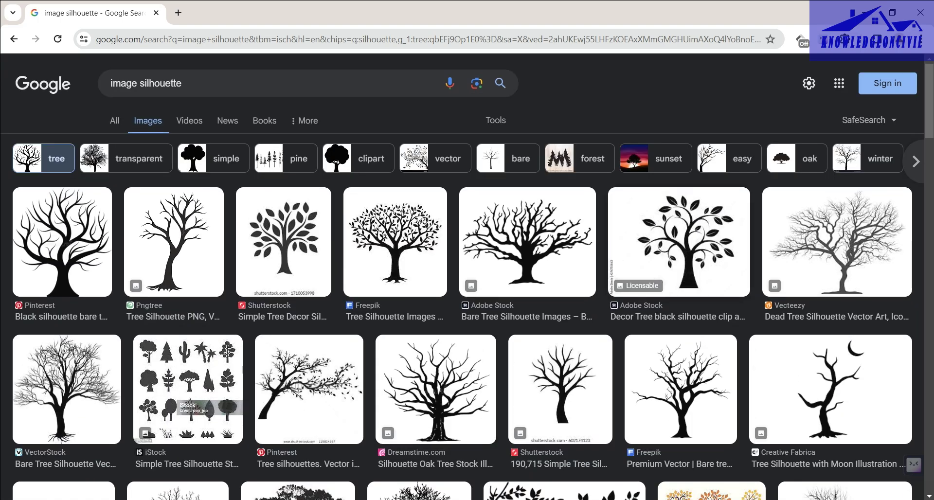
click(916, 162)
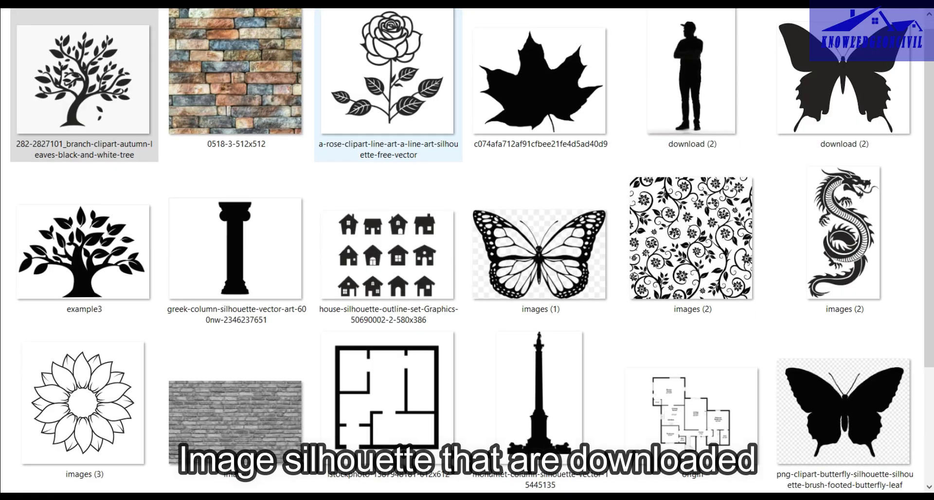
- Look over the folder of downloaded silhouettes and open the autumn-leaves branch tree image with One Photo Viewer
scroll(388, 83, down, 3)
scroll(388, 88, up, 3)
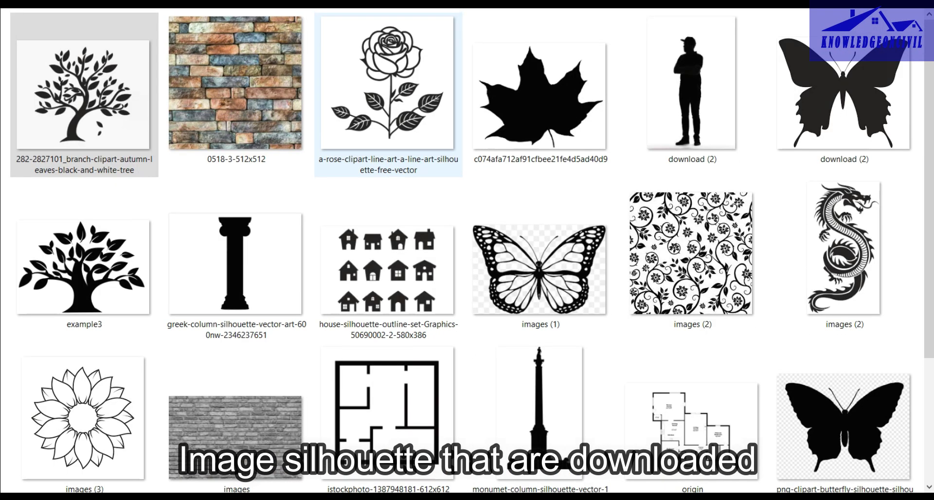
click(92, 69)
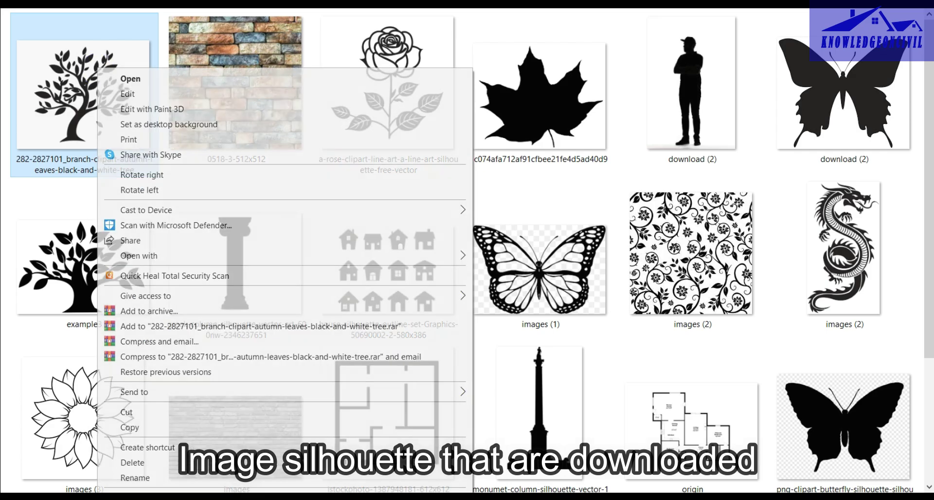
right_click(98, 68)
mouse_move(195, 256)
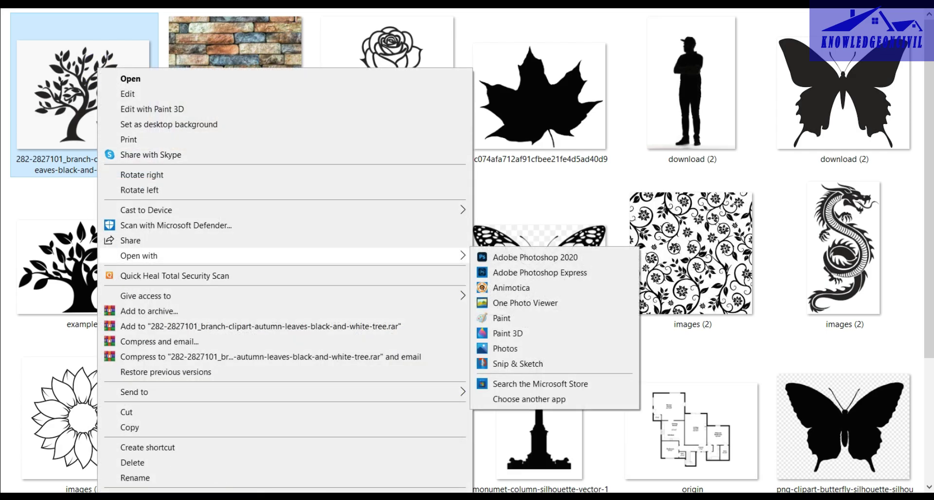
click(525, 302)
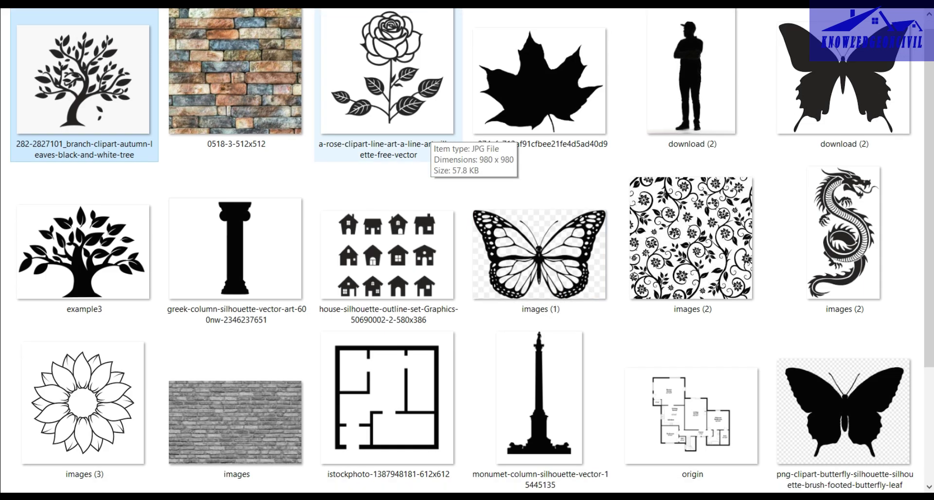
key(Return)
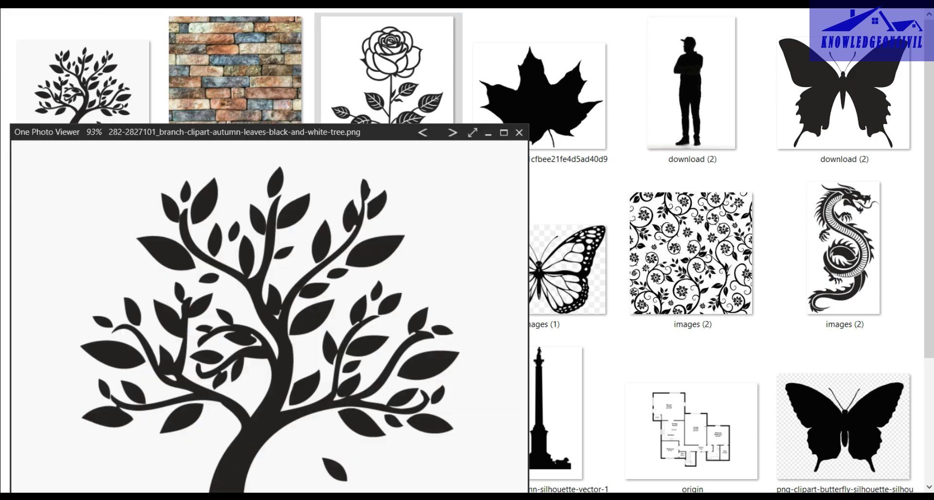
- Page forward through the downloaded images to the black butterfly and move the viewer off the folder's first columns
key(Right)
key(Right)
key(Right)
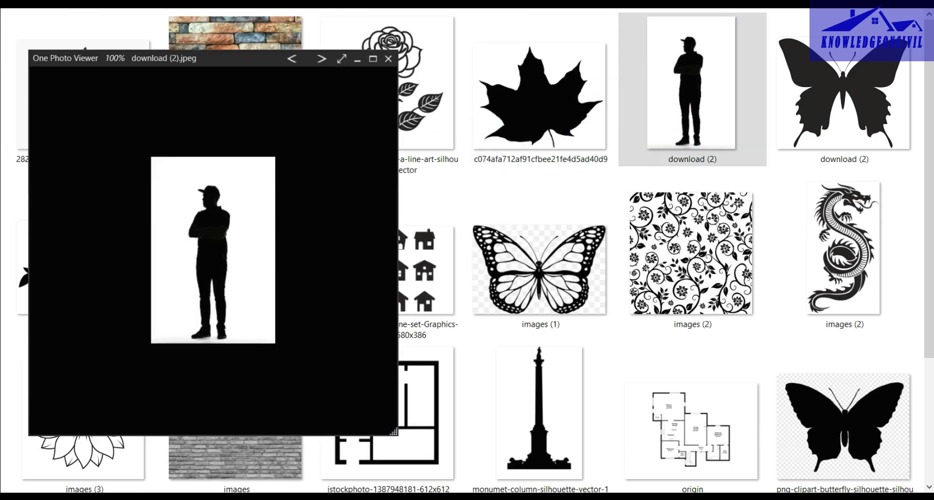
key(Right)
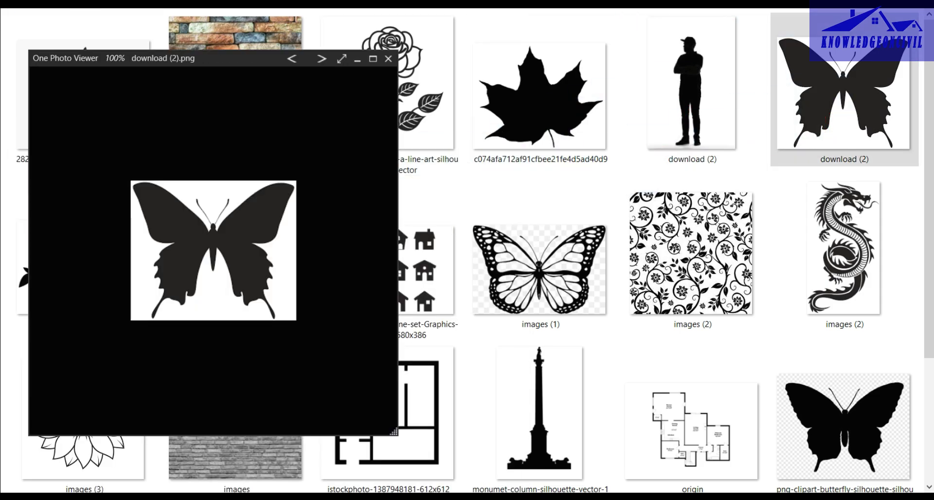
drag(259, 61, 589, 29)
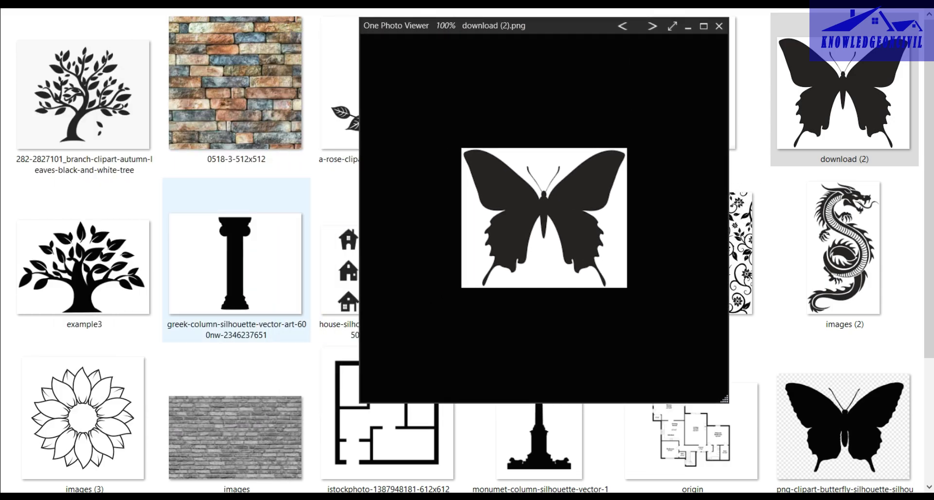
- Open the Greek column silhouette for viewing, then return to the folder and select the floral pattern image
double_click(248, 262)
click(744, 253)
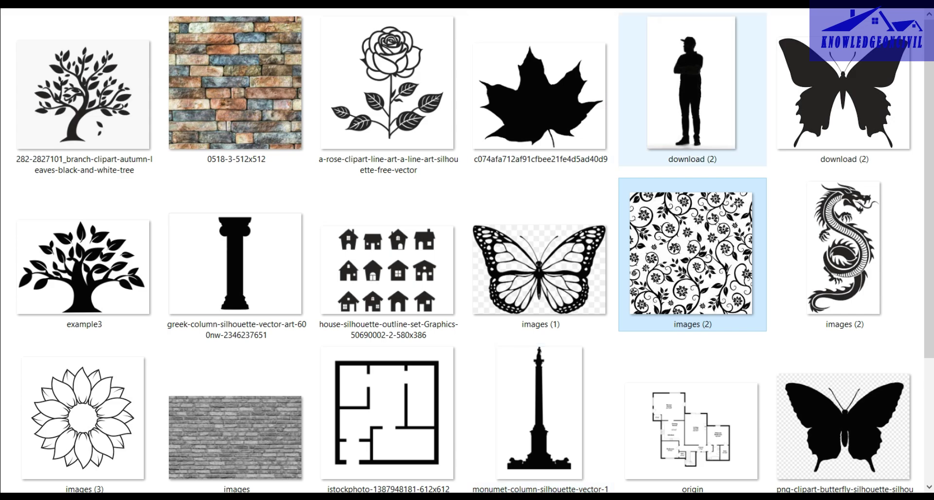
scroll(475, 250, down, 1)
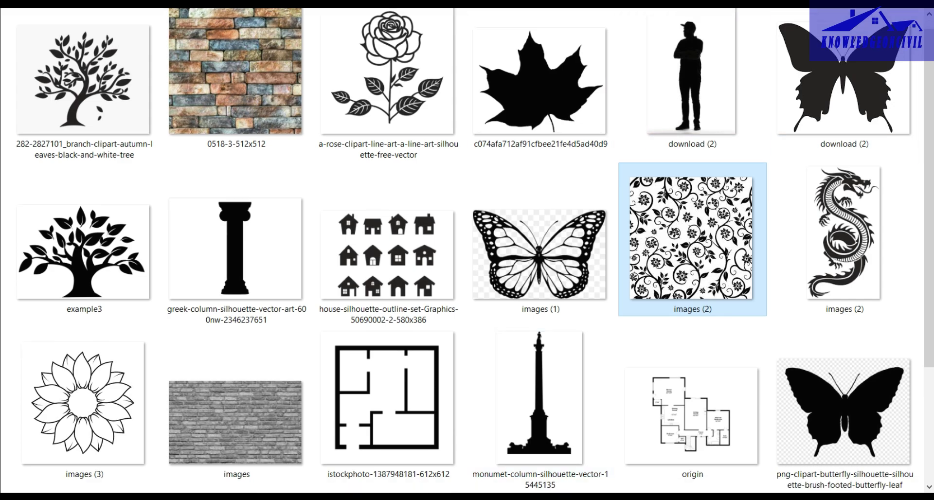
scroll(756, 265, up, 1)
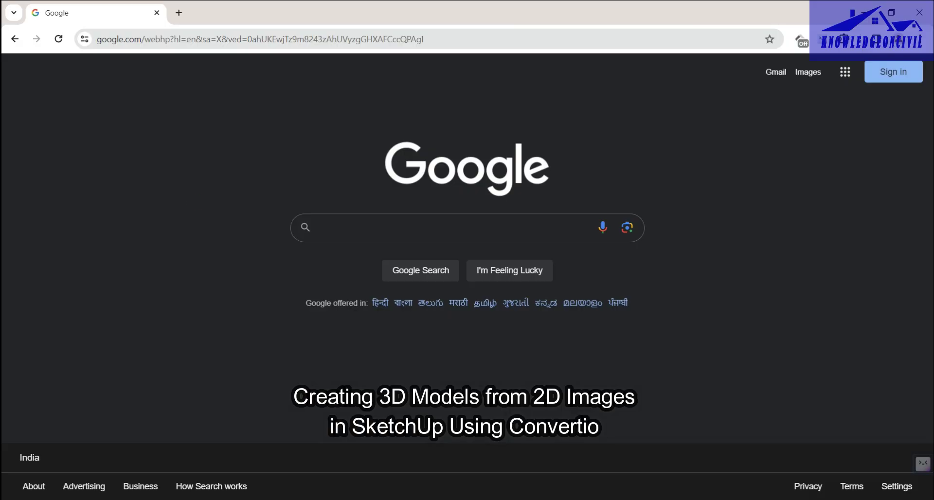
- Search Google for "convertio" and open the Convertio File Converter website
click(339, 224)
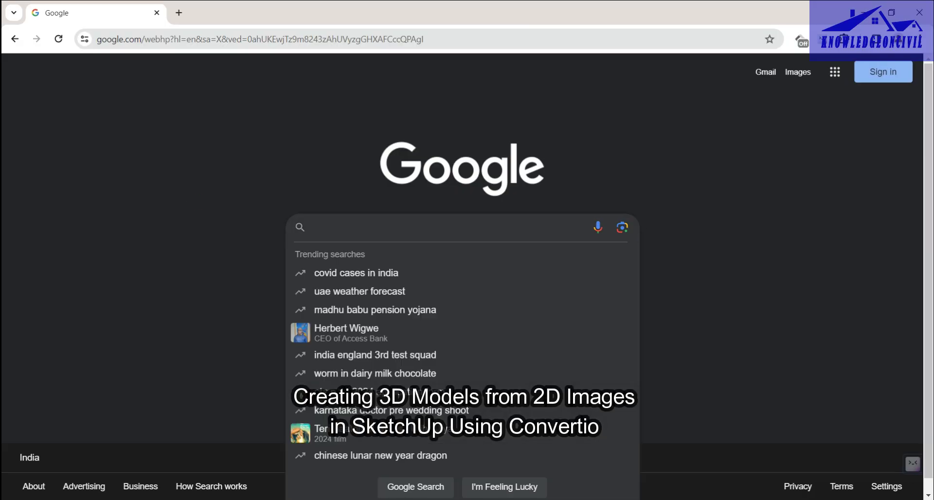
text(conver)
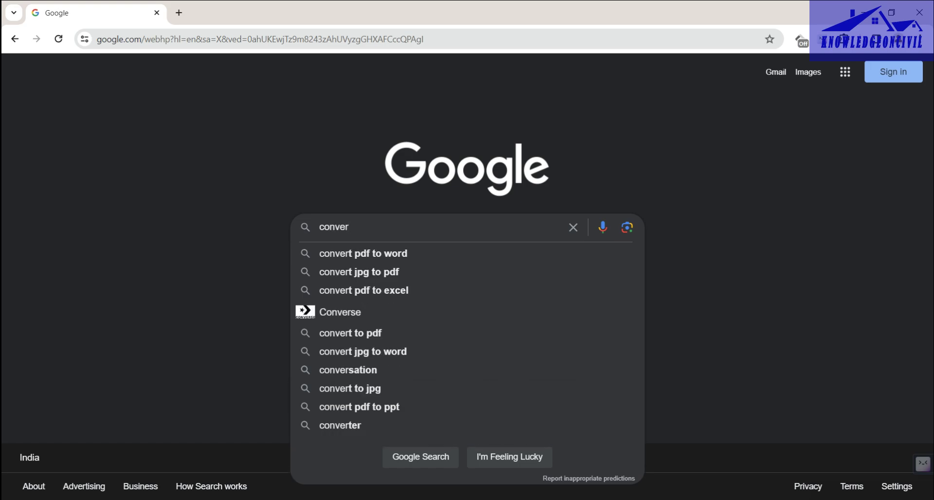
text(tio)
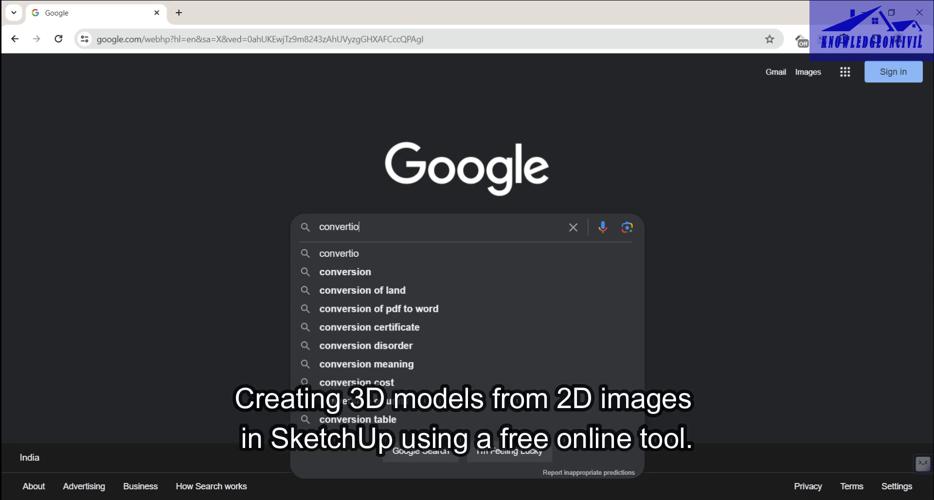
key(Return)
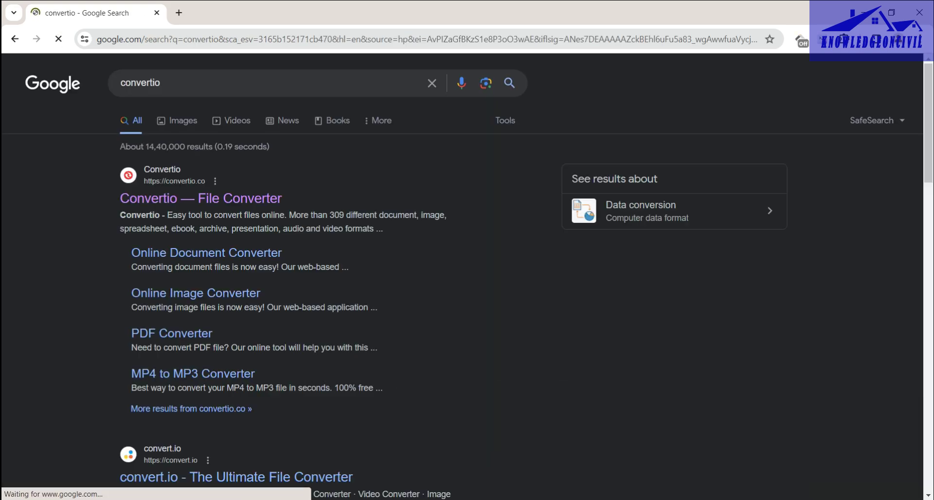
click(201, 198)
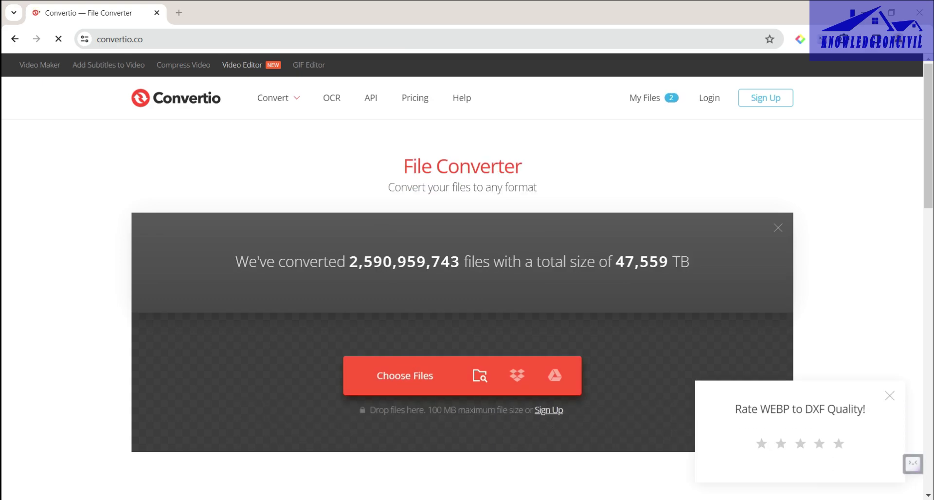
- Upload the image a-rose-clipart-line-art-a-line-art-silhouette-free-vector to the file converter
click(405, 375)
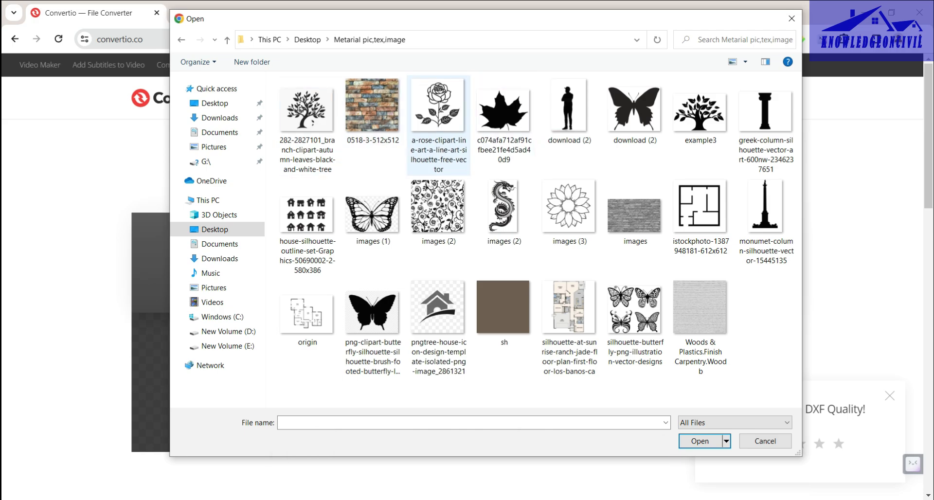
click(438, 110)
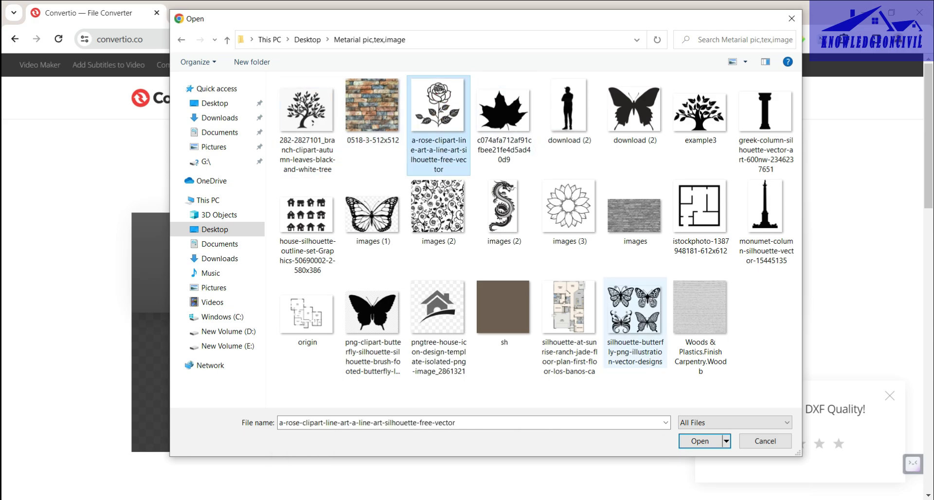
key(Return)
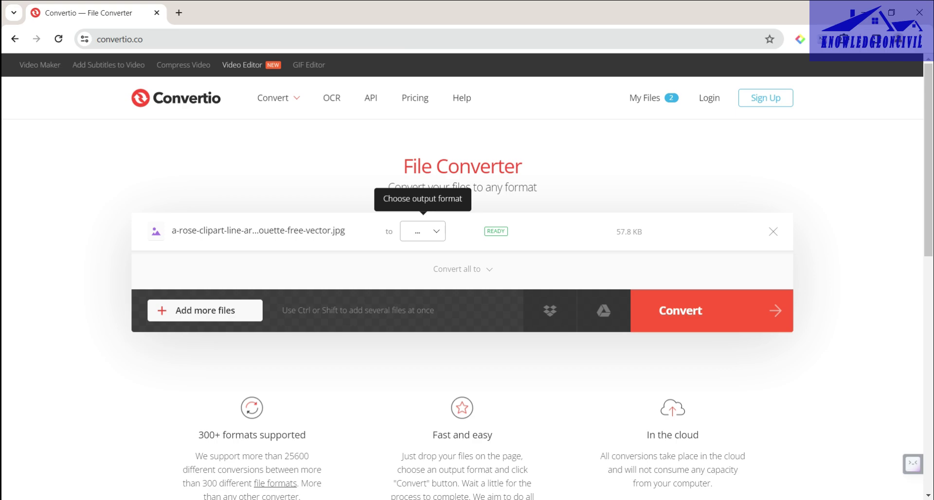
- Convert the uploaded rose image to the CAD format DXF and download the converted file
click(422, 231)
mouse_move(428, 349)
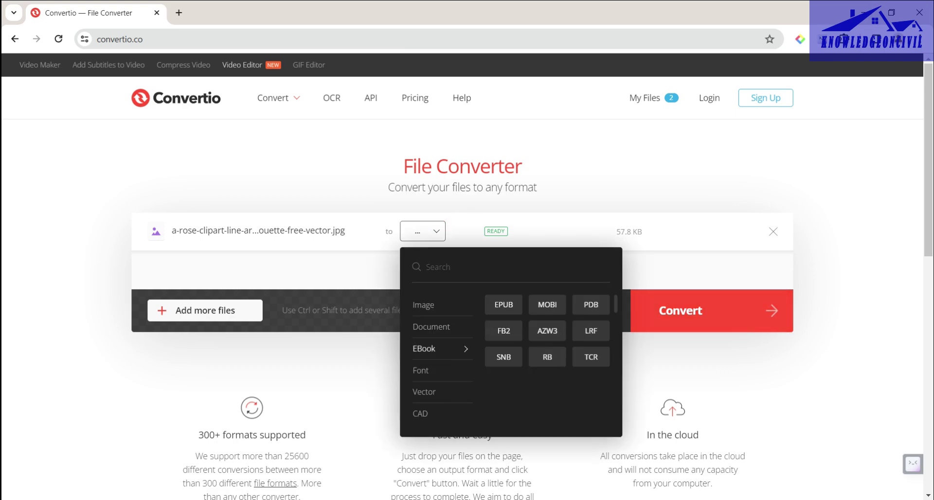
mouse_move(428, 413)
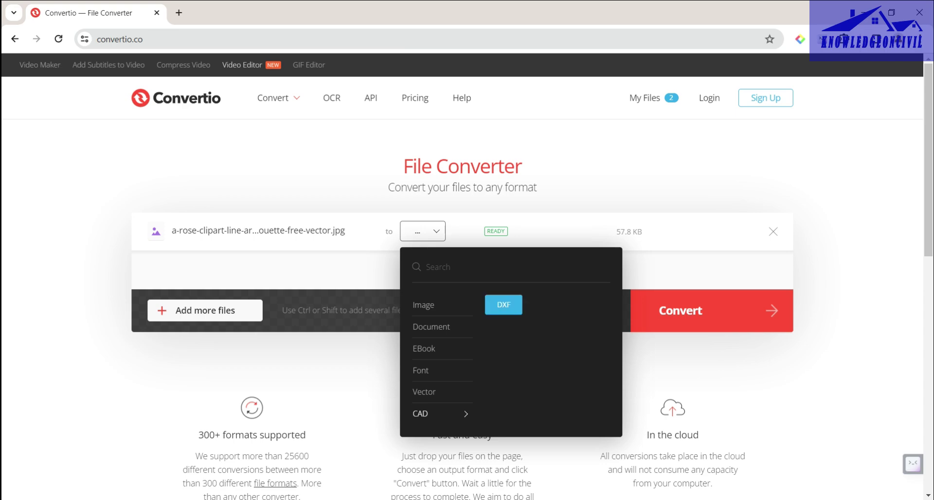
click(500, 304)
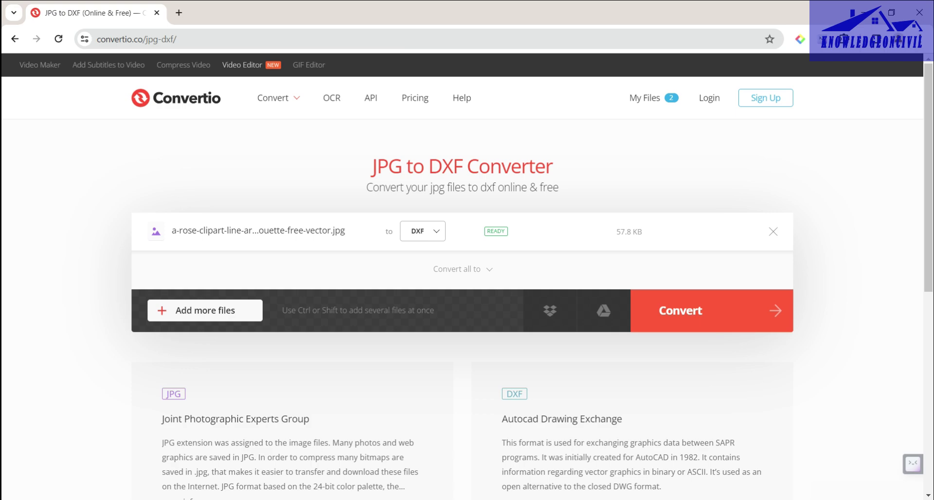
click(679, 312)
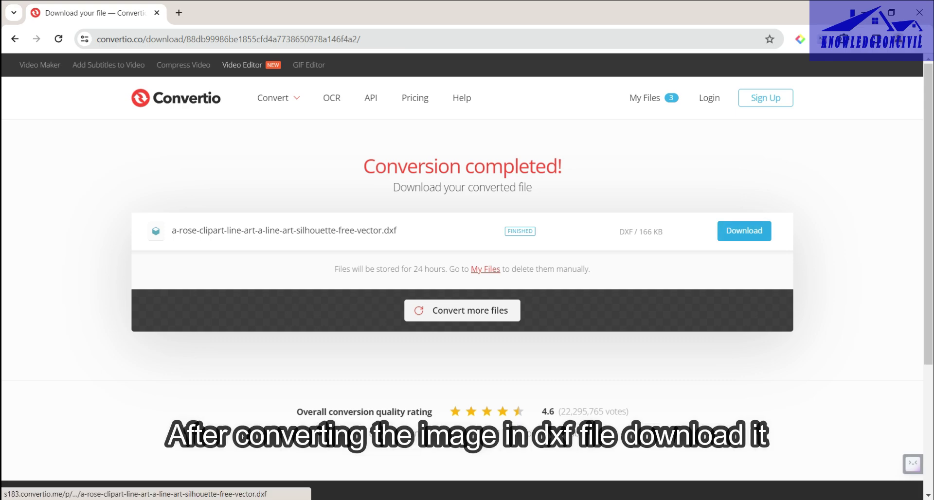
click(736, 230)
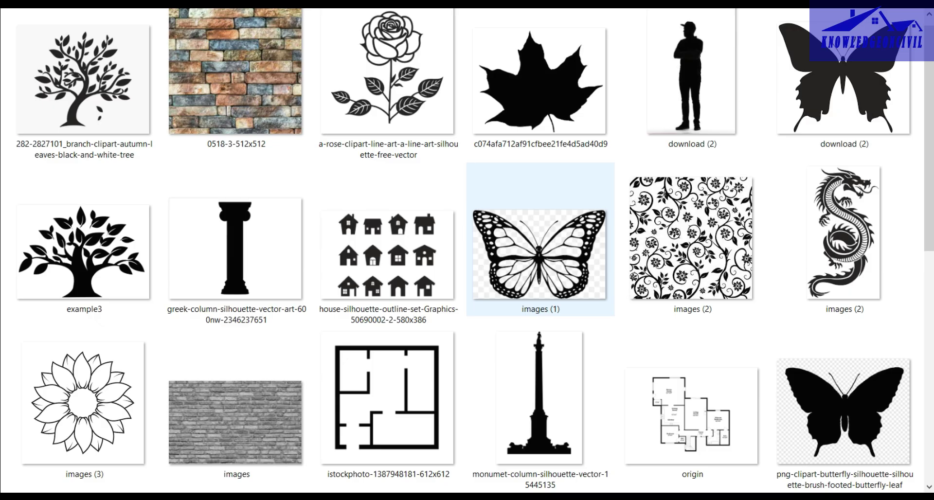
- Look through the material folder for the silhouette images and their converted DXF files
scroll(467, 243, down, 10)
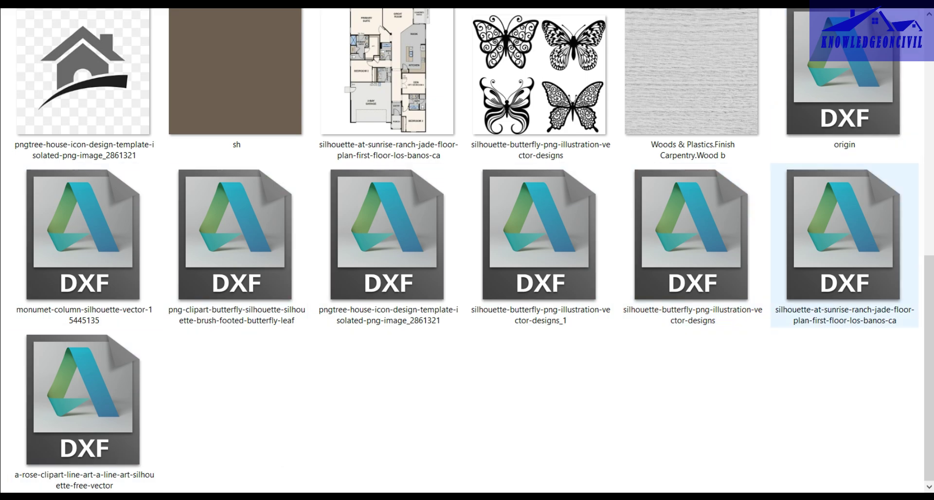
scroll(845, 243, up, 6)
scroll(844, 243, down, 6)
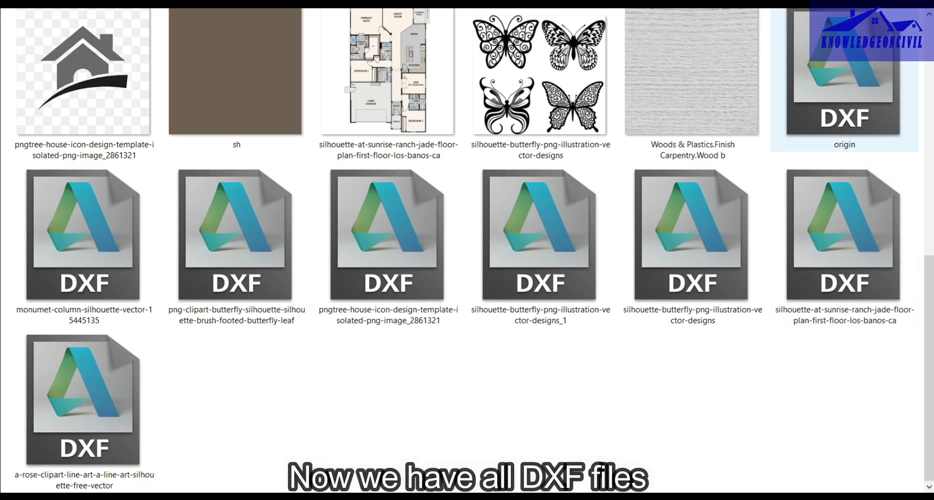
scroll(844, 146, up, 9)
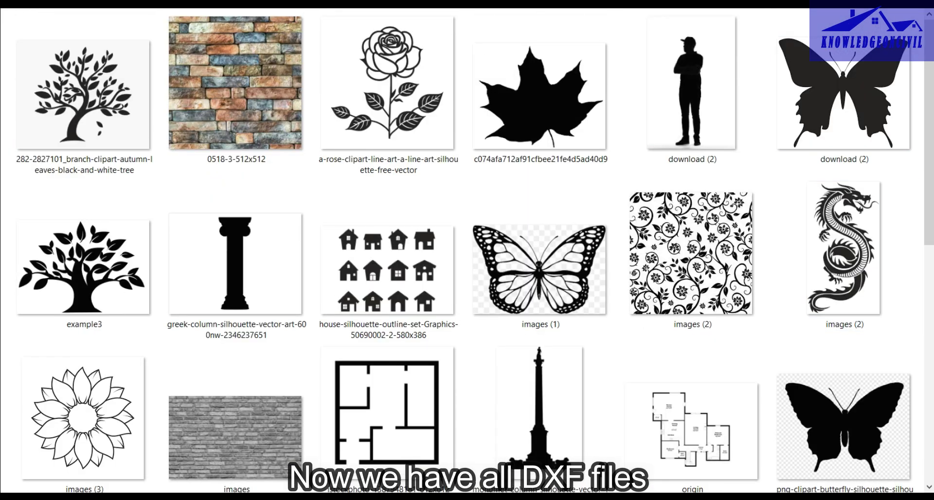
scroll(845, 146, down, 9)
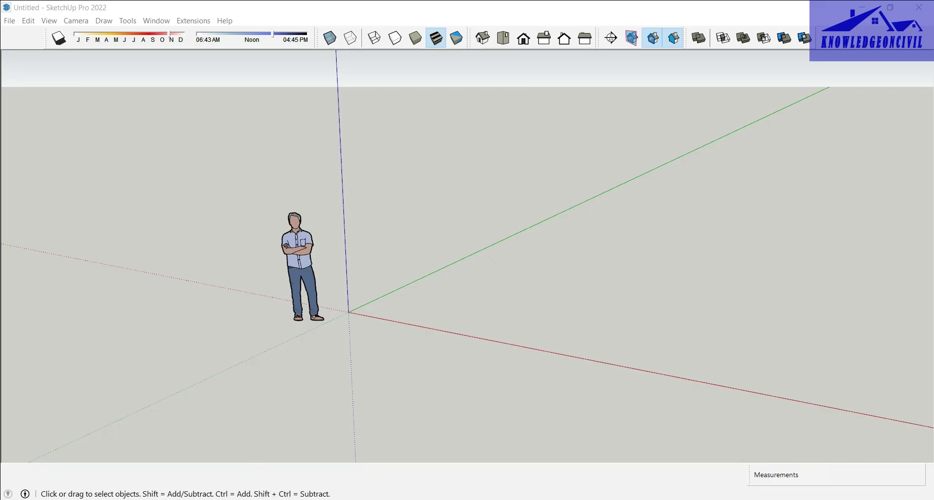
click(623, 315)
mouse_move(526, 305)
middle_down()
mouse_move(586, 296)
mouse_move(555, 303)
middle_up()
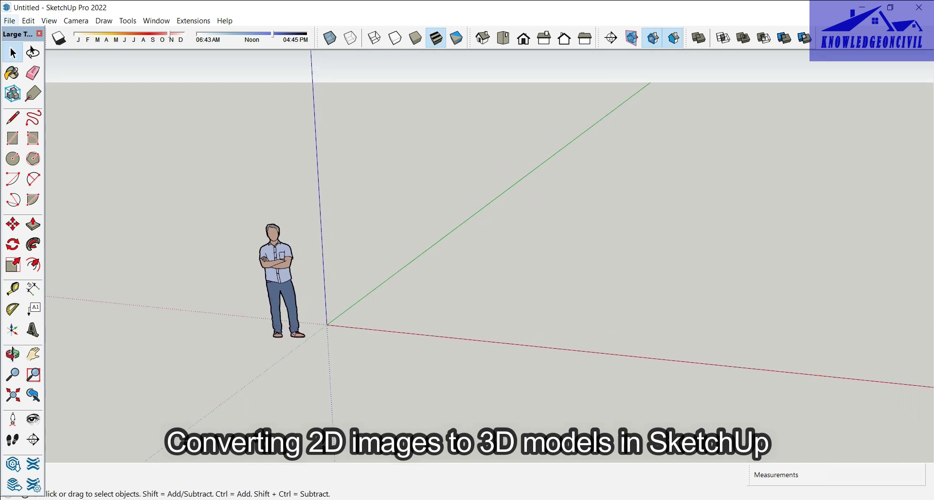
click(13, 22)
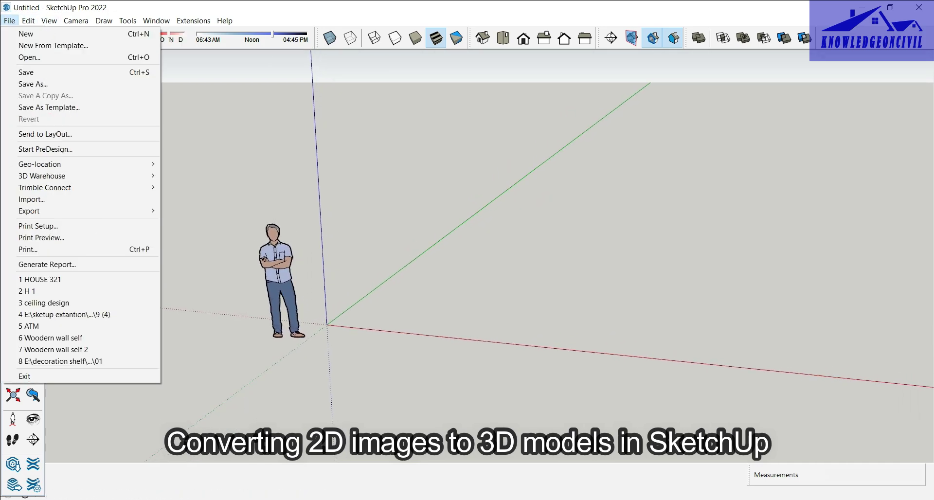
click(32, 199)
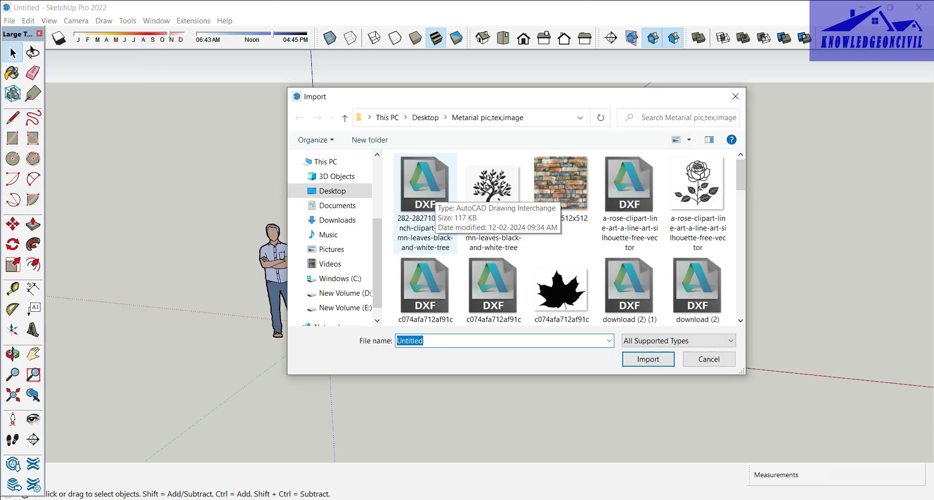
click(435, 188)
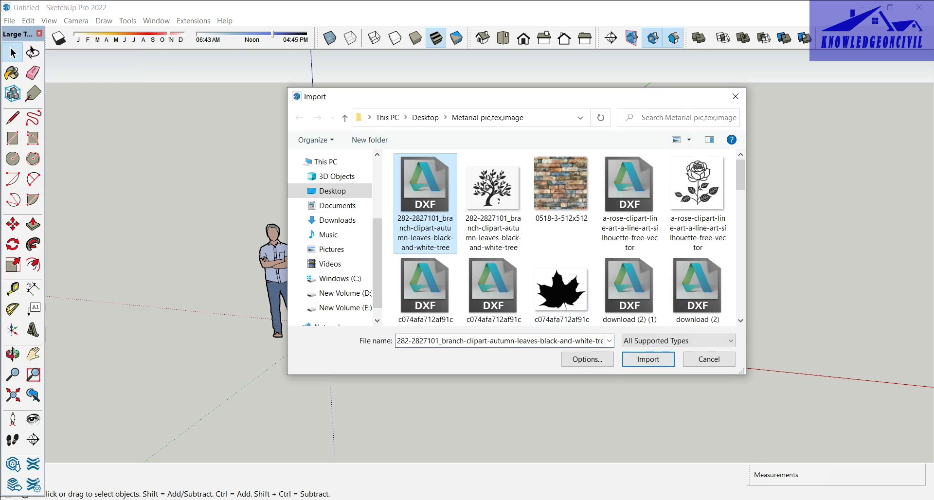
click(648, 359)
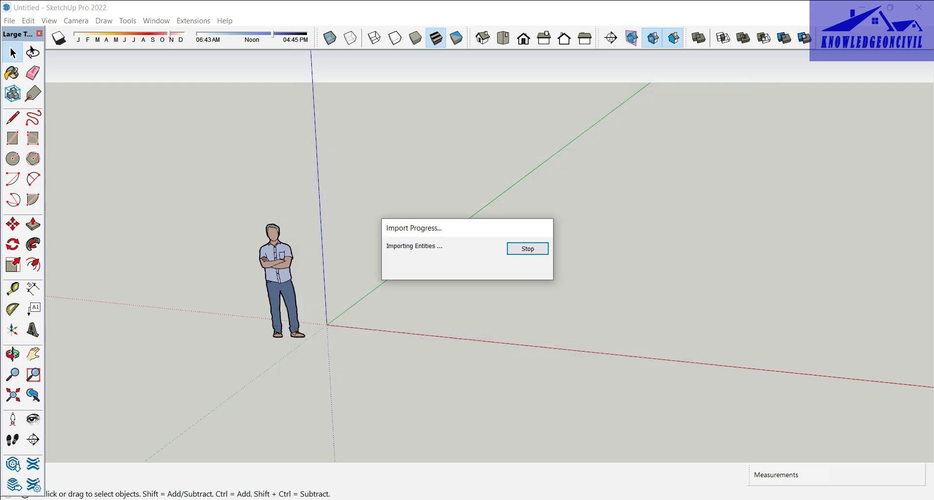
click(527, 346)
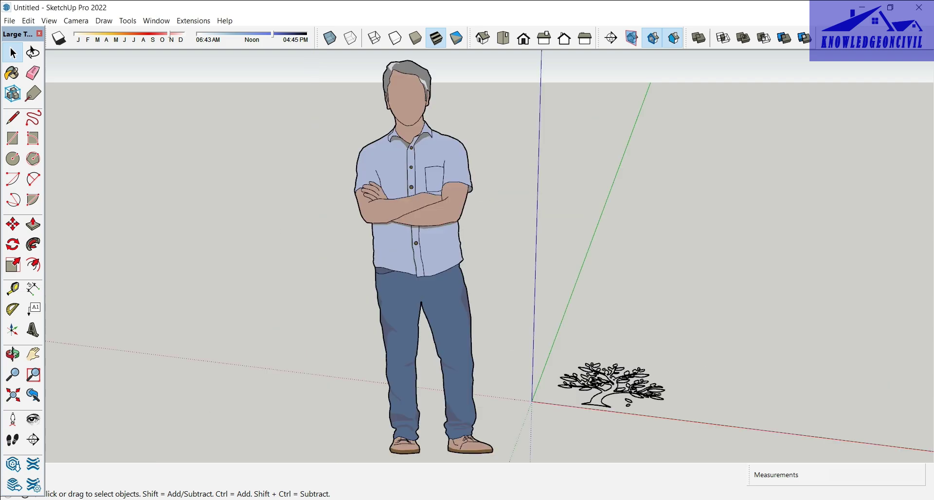
- Scale the imported tree outline up uniformly from its far corner to several times its size
shift+middle_drag(632, 243, 442, 205)
scroll(467, 243, down, 3)
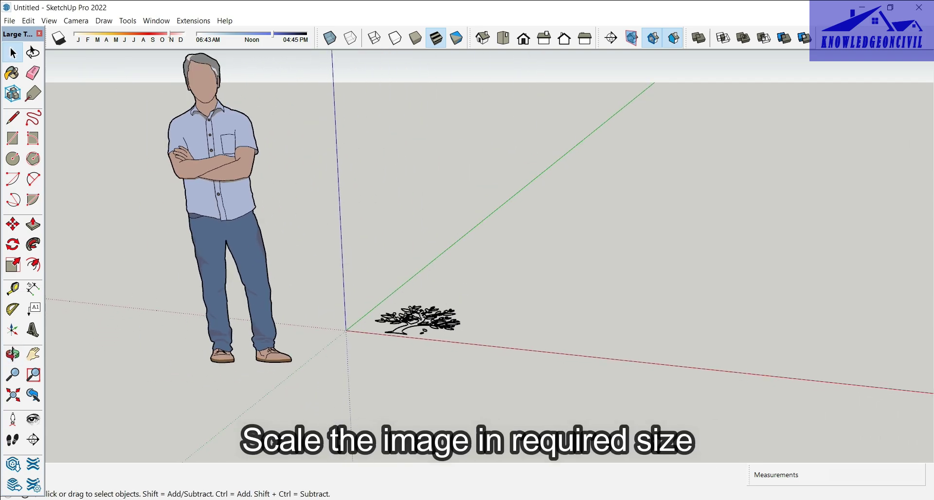
click(419, 319)
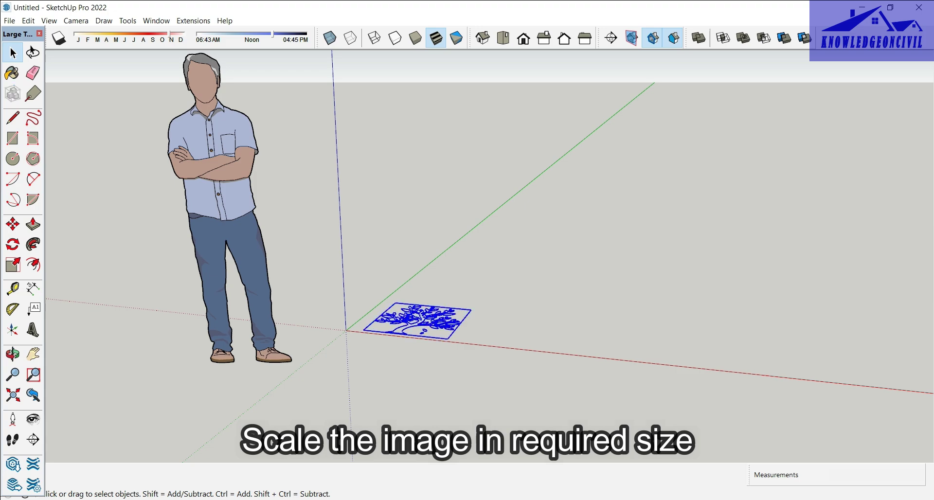
key(s)
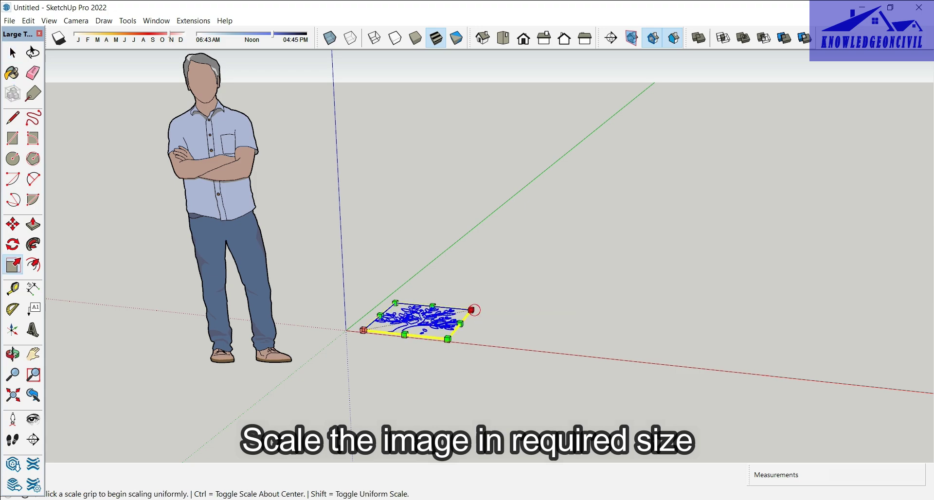
click(471, 309)
click(650, 276)
key(o)
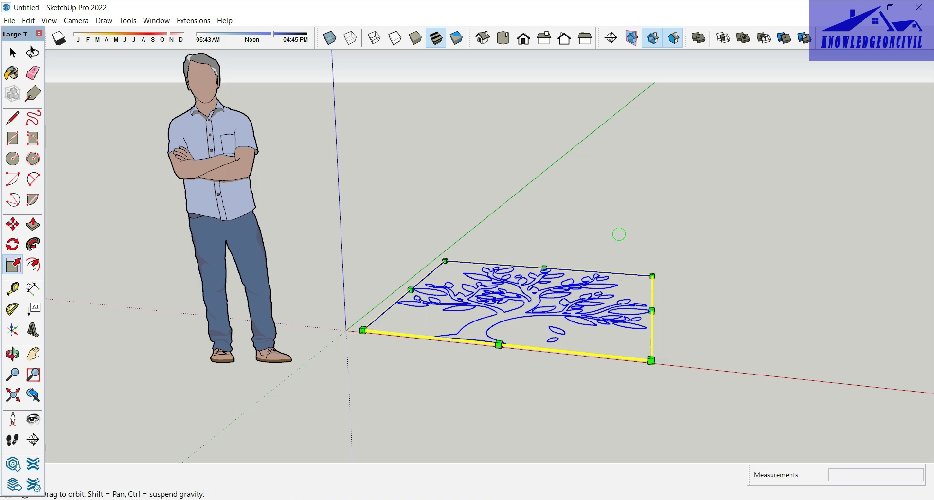
drag(618, 233, 604, 282)
key(s)
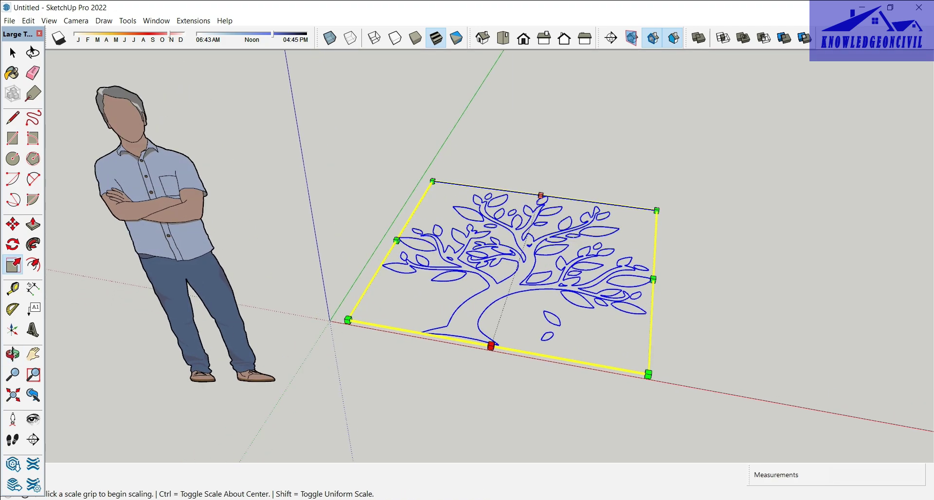
click(12, 52)
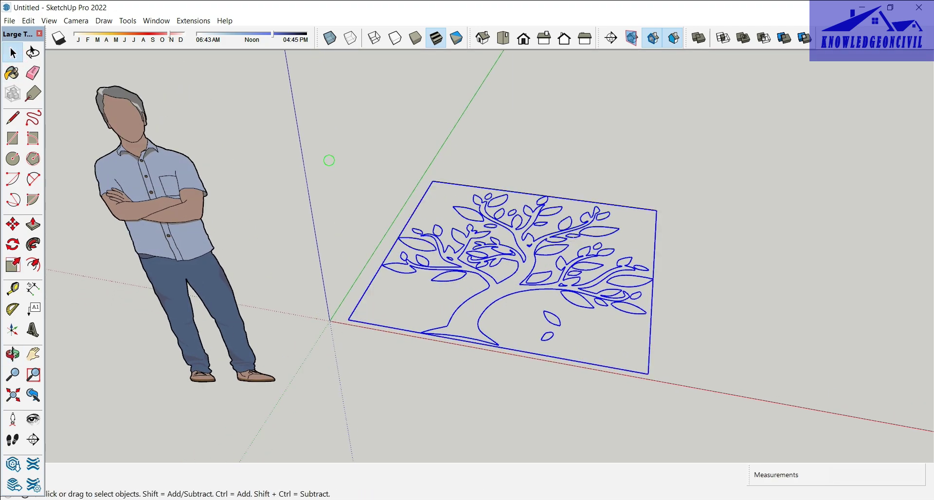
- Explode the scaled tree component into separate edges
middle_drag(328, 160, 324, 176)
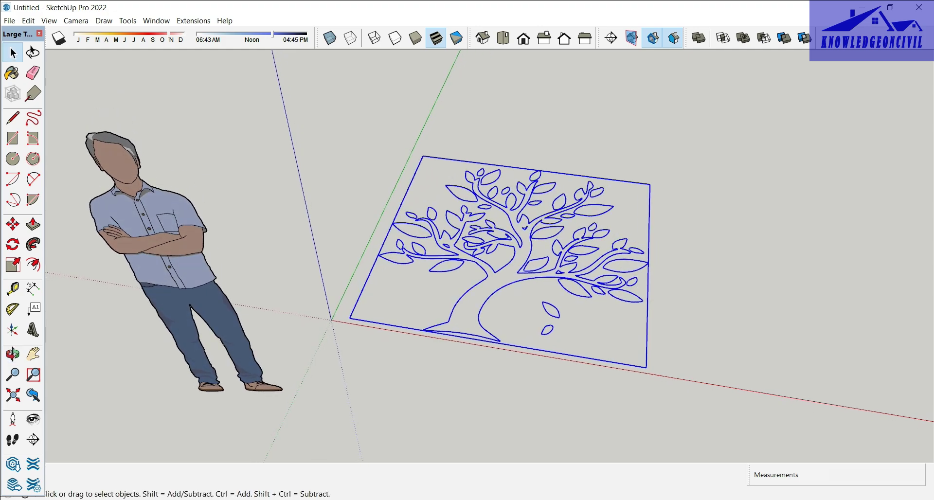
right_click(565, 277)
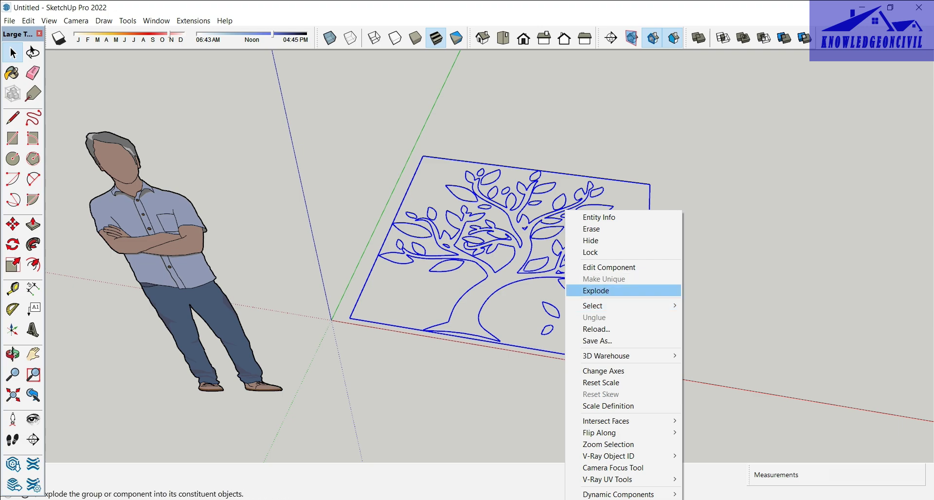
click(596, 290)
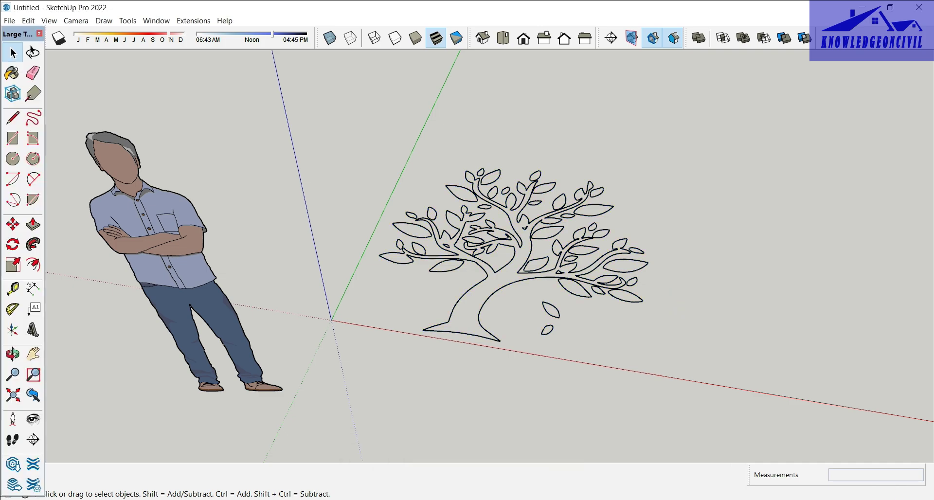
- Draw a line about 6 1/4" long across the tree trunk between its two edges to create the trunk and branch face
middle_drag(467, 243, 457, 233)
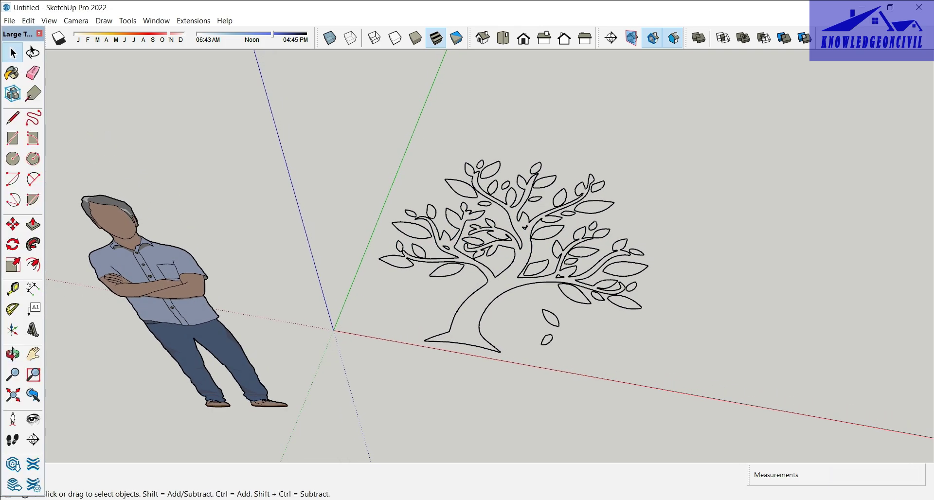
click(12, 117)
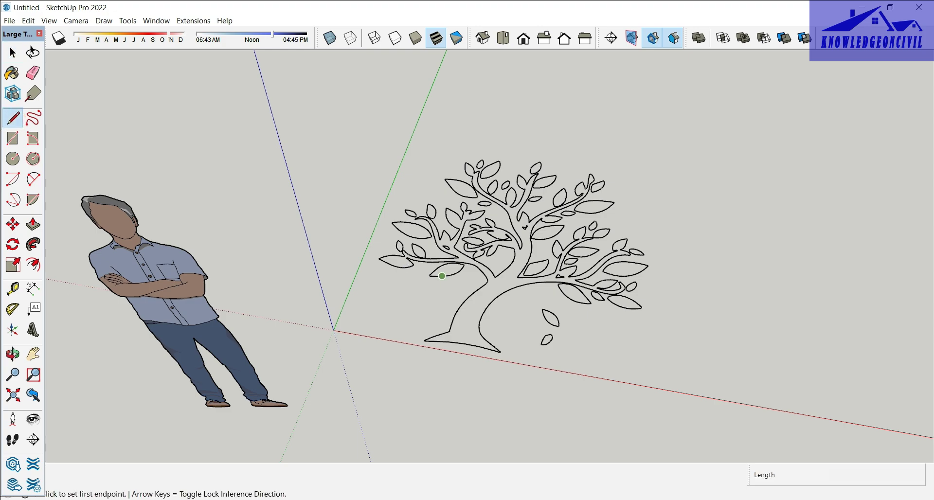
click(464, 301)
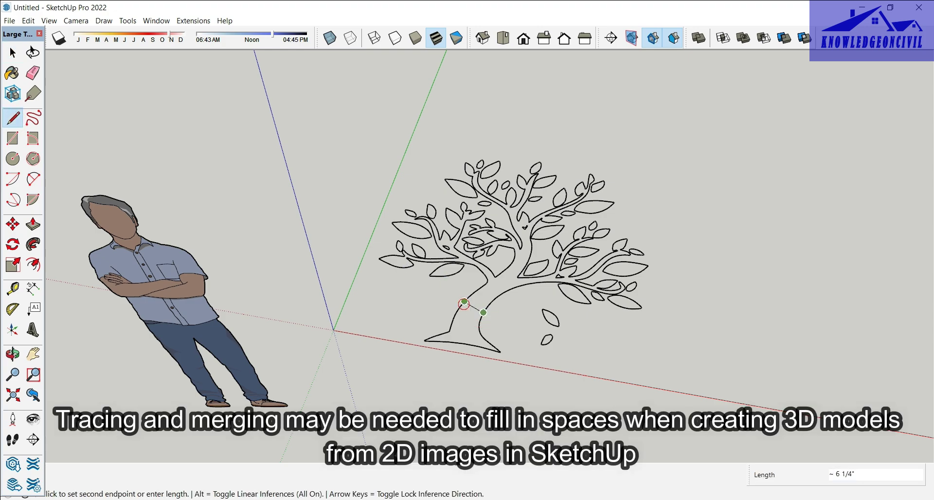
click(483, 313)
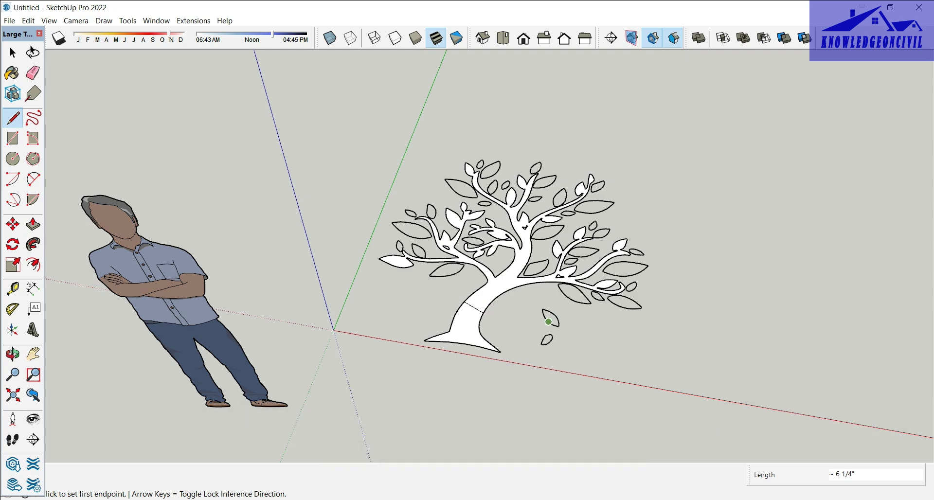
- Draw short lines across the upper fallen leaf and three large leaves on the tree's lower right side to fill them with faces
click(549, 321)
click(556, 316)
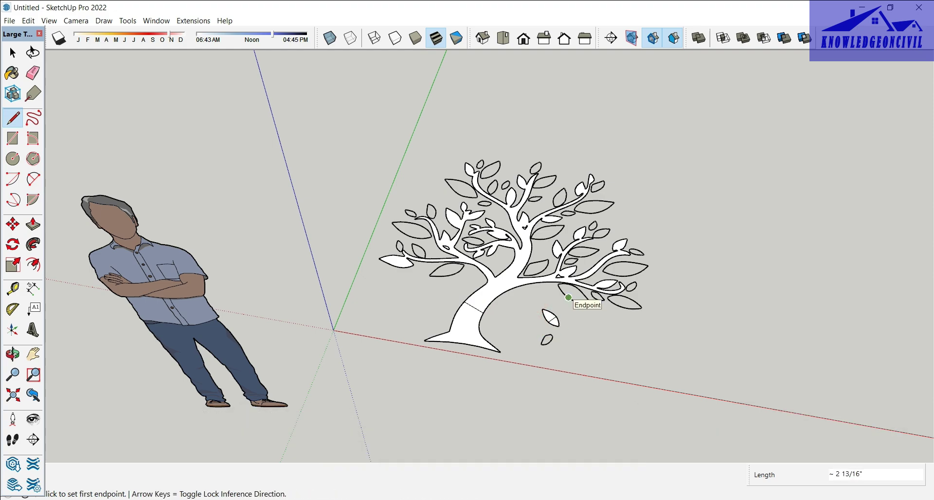
click(568, 298)
click(577, 288)
click(620, 306)
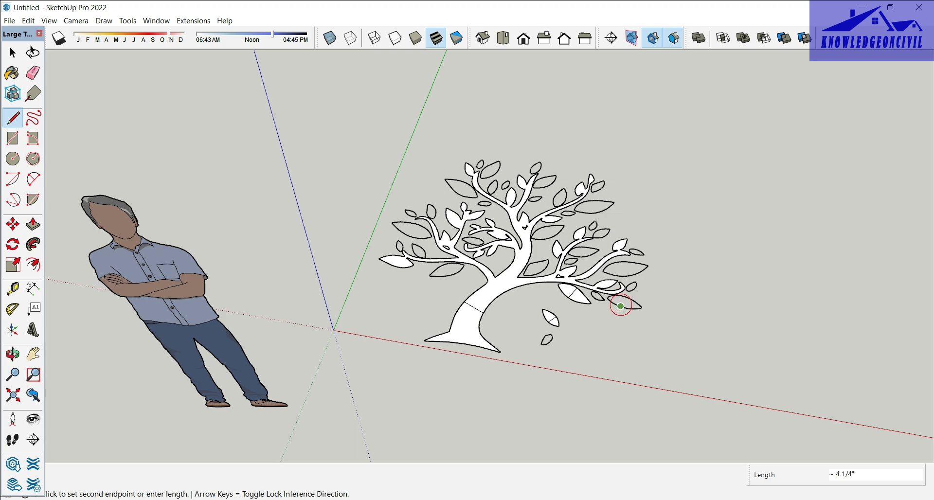
click(625, 298)
click(627, 276)
click(624, 262)
- Draw lines across the large and small leaves on the tree's left side and upper left branches to fill them with faces
scroll(606, 266, up, 3)
click(396, 276)
click(383, 265)
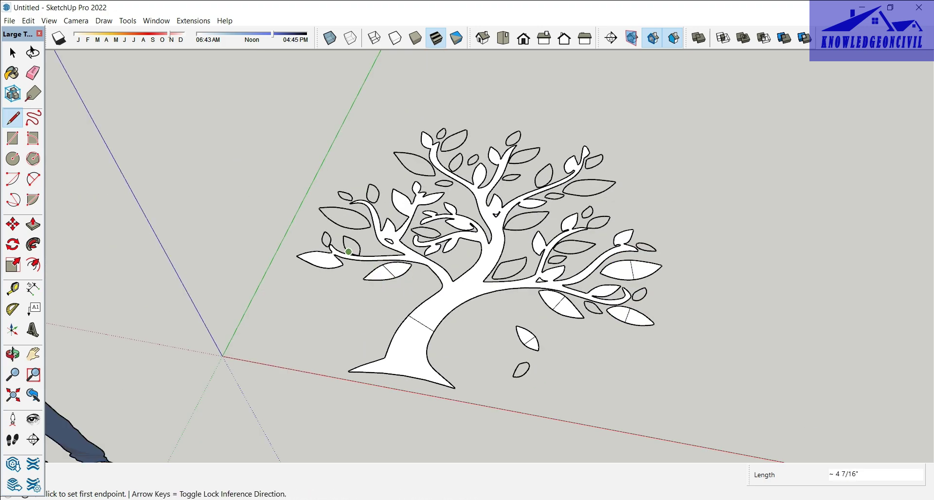
click(346, 243)
click(359, 253)
click(409, 170)
click(421, 158)
click(458, 148)
click(451, 137)
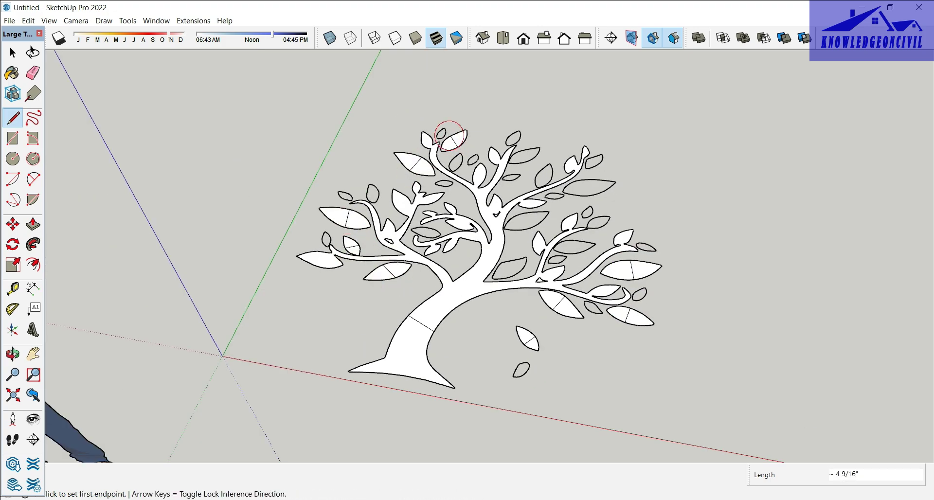
- Draw short lines across the small leaves on the tree's left side and upper-left branches to fill them with faces
click(331, 237)
click(323, 238)
click(341, 197)
click(347, 194)
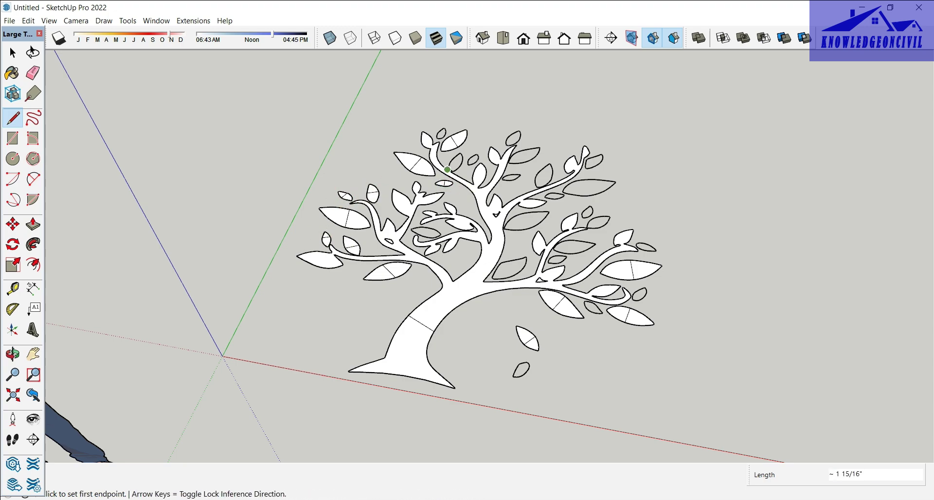
click(450, 164)
click(461, 165)
click(471, 157)
click(475, 161)
- Draw lines across the leaves around the top middle and upper-right branches to fill them with faces
click(517, 141)
click(509, 136)
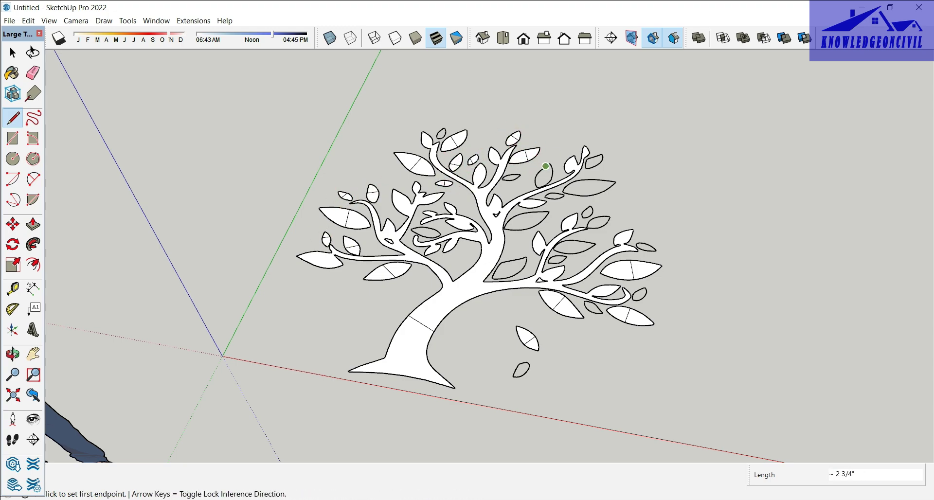
click(537, 173)
click(551, 179)
click(592, 157)
click(594, 167)
click(510, 180)
click(513, 175)
- Draw lines across the large leaves and the small one between them along the right-hand branches to fill them with faces
click(525, 214)
click(552, 199)
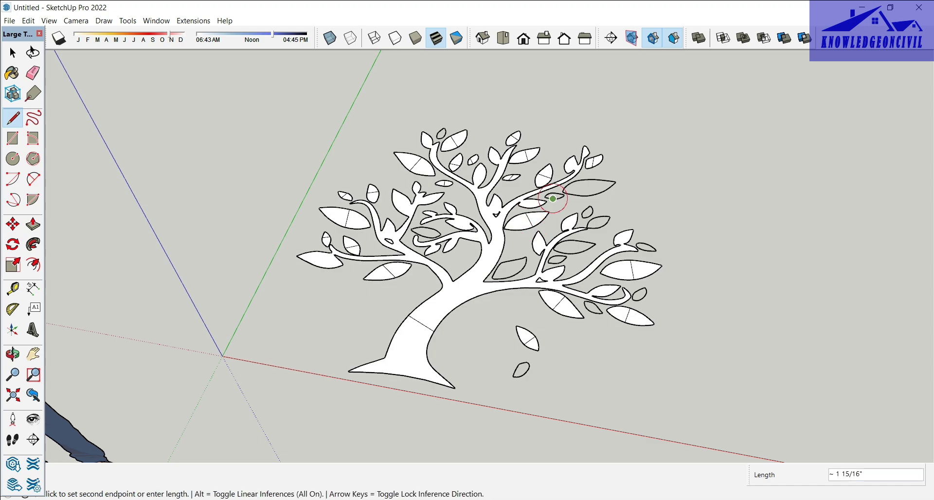
click(554, 194)
click(583, 196)
click(585, 180)
click(513, 260)
click(515, 276)
click(575, 253)
click(574, 240)
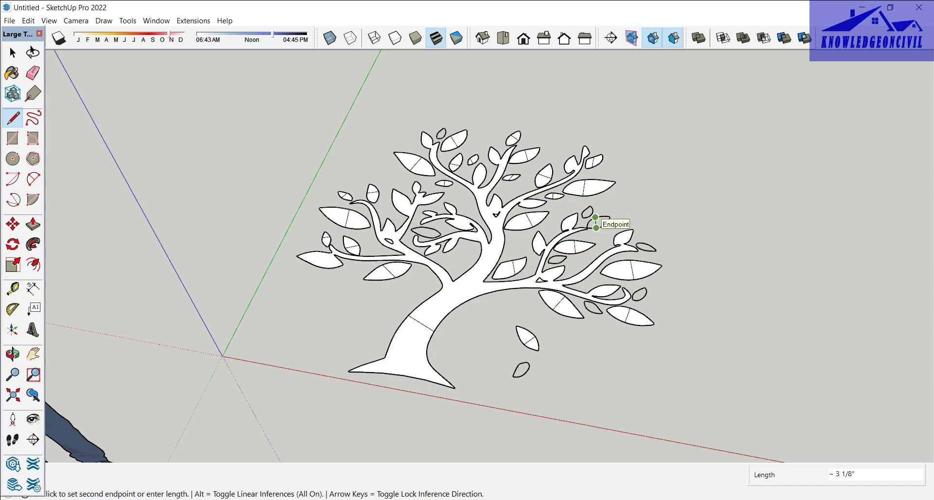
- Draw short lines across the remaining small leaves on the right branches and the lower fallen leaf to fill them with faces
click(586, 211)
click(636, 290)
click(642, 298)
click(595, 304)
click(591, 310)
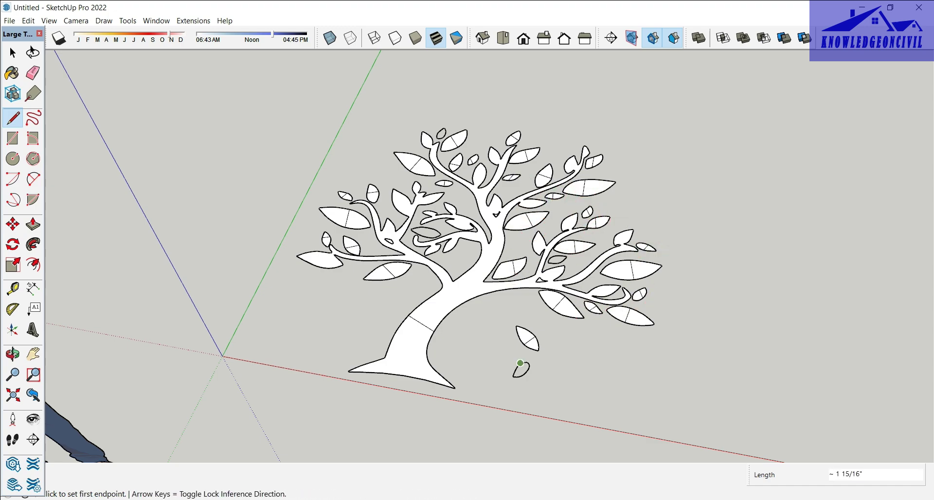
click(519, 365)
click(525, 372)
click(555, 263)
click(558, 256)
- Erase the dividing lines across the trunk and all leaves, including the two fallen ones, keeping their faces
key(e)
click(421, 324)
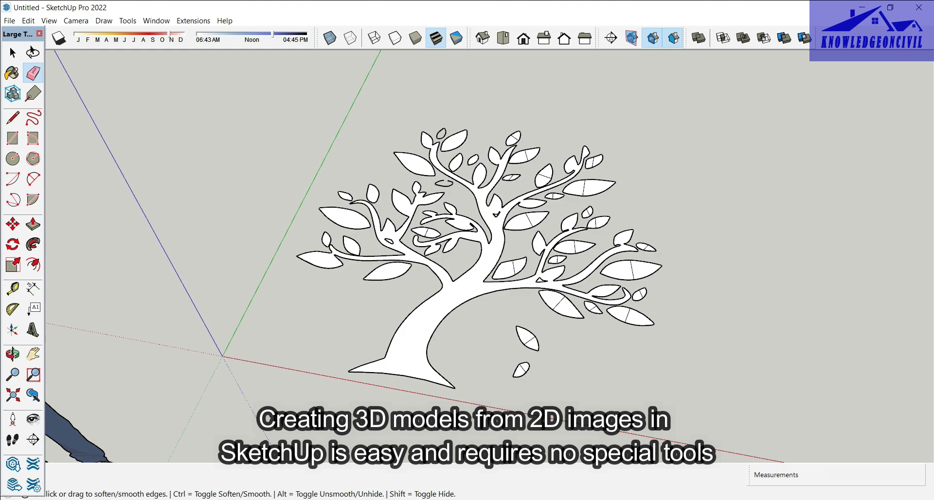
scroll(444, 184, up, 3)
click(577, 241)
click(556, 321)
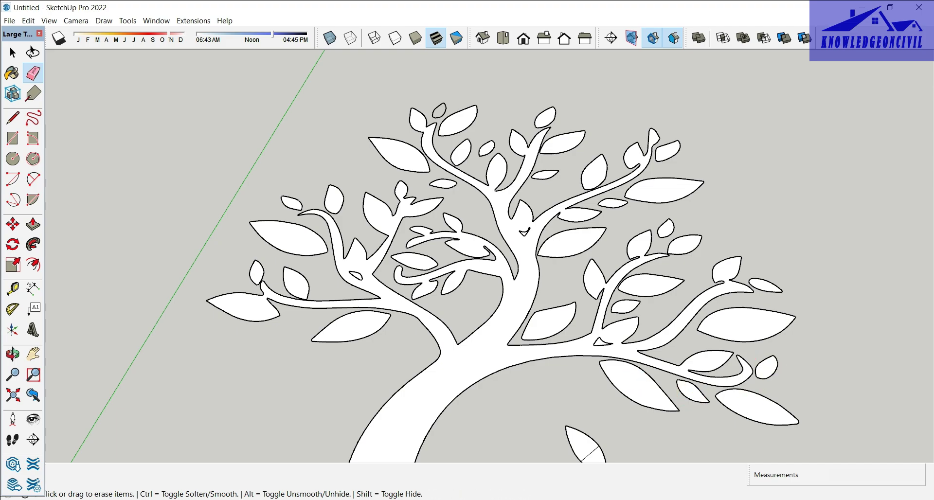
click(590, 454)
scroll(438, 331, down, 3)
click(535, 449)
mouse_move(530, 413)
middle_down()
mouse_move(511, 387)
mouse_move(515, 393)
middle_up()
key(p)
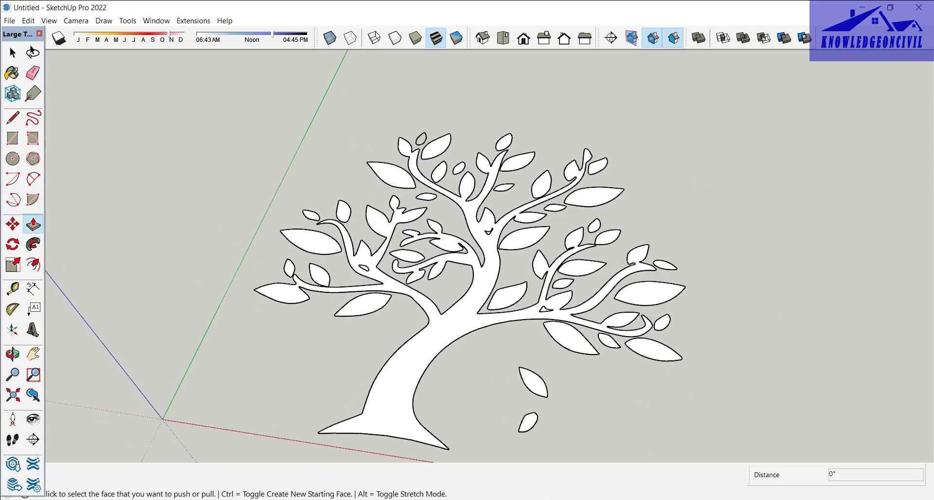
click(440, 343)
key(Escape)
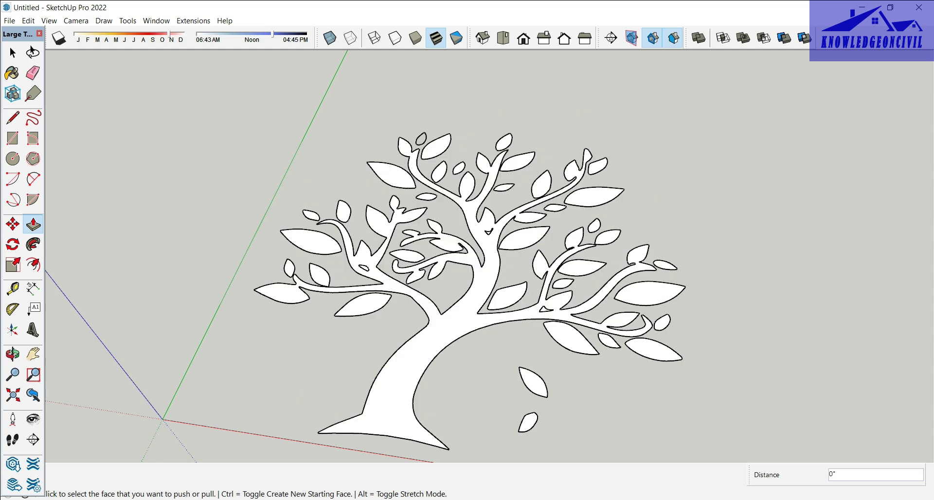
key(l)
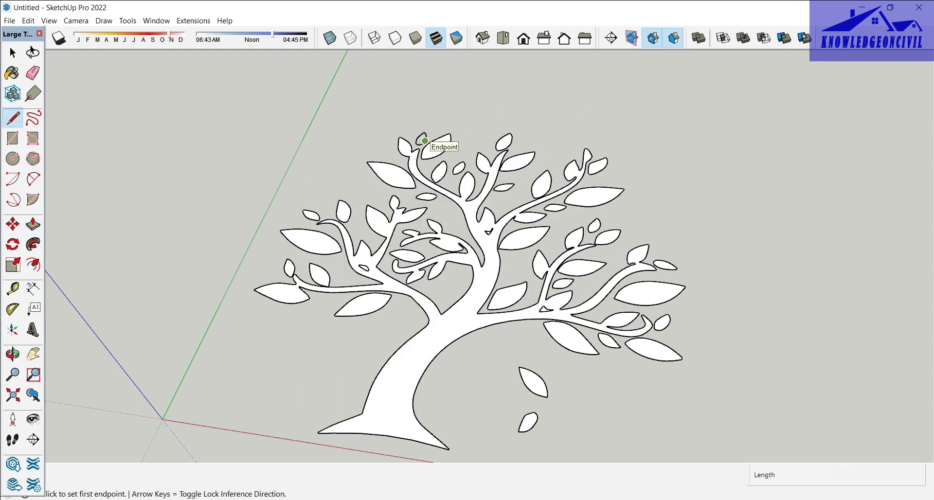
click(424, 141)
key(Escape)
key(e)
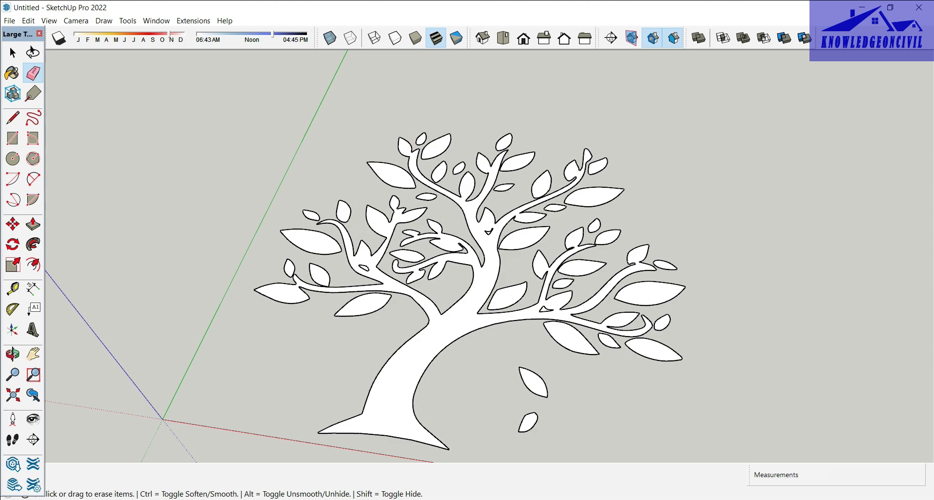
- Extrude the trunk and branch face of the tree to a thickness of 3" with Push/Pull
key(p)
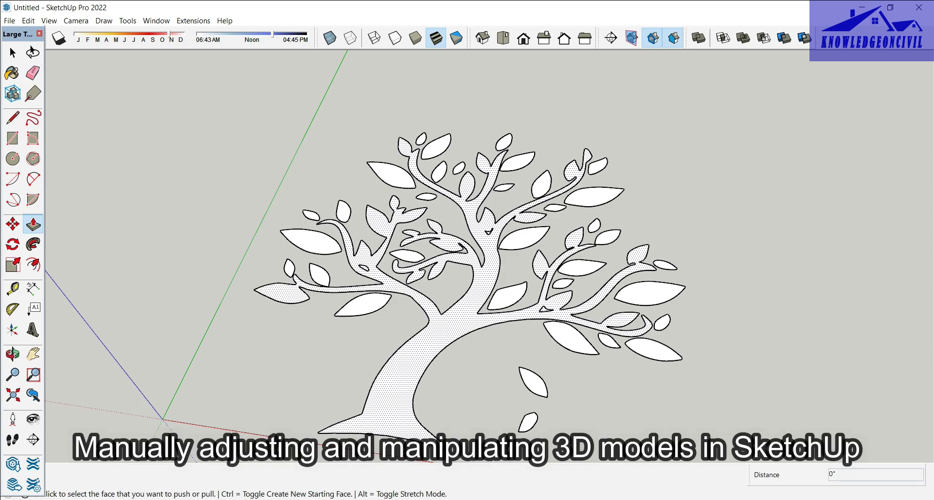
click(454, 313)
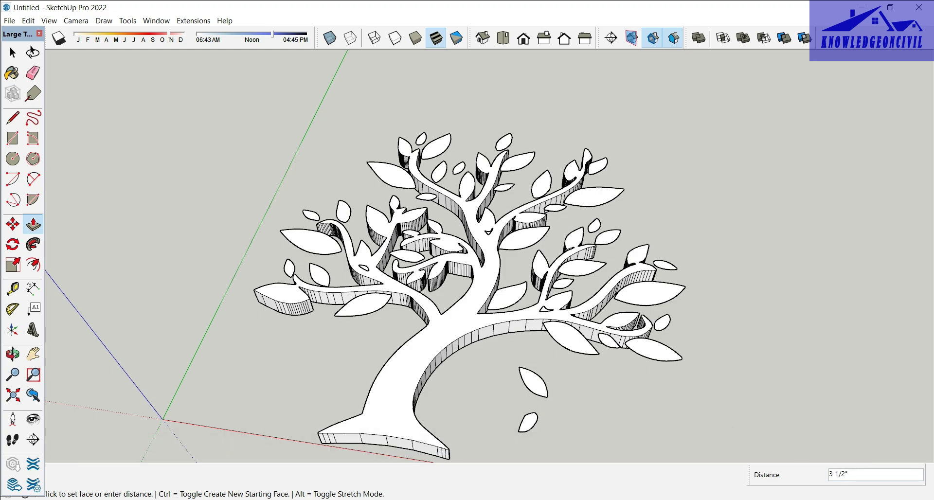
mouse_move(491, 370)
middle_down()
mouse_move(455, 348)
mouse_move(487, 362)
middle_up()
click(527, 415)
key(Escape)
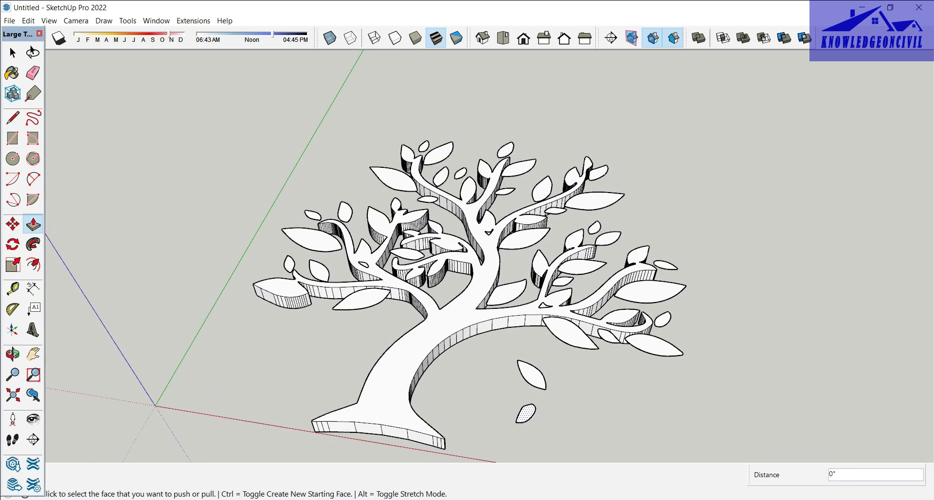
click(527, 414)
key(Escape)
click(526, 413)
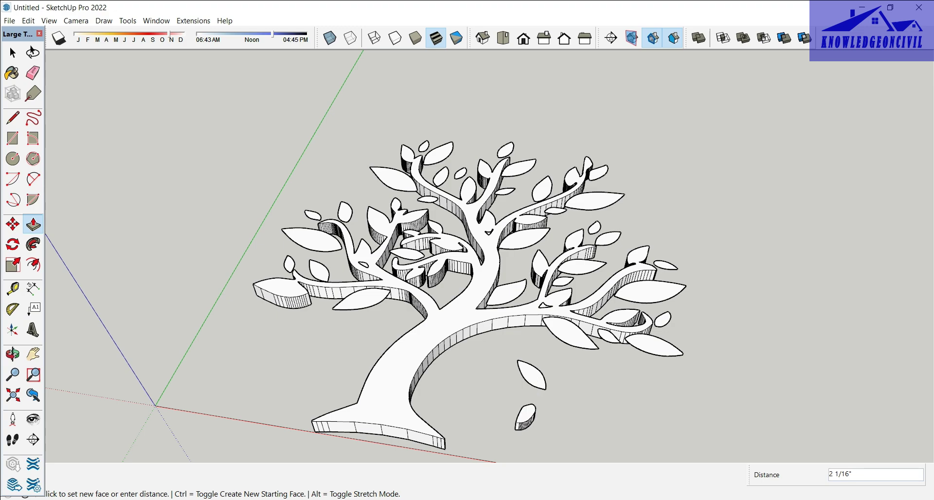
key(Escape)
key(space)
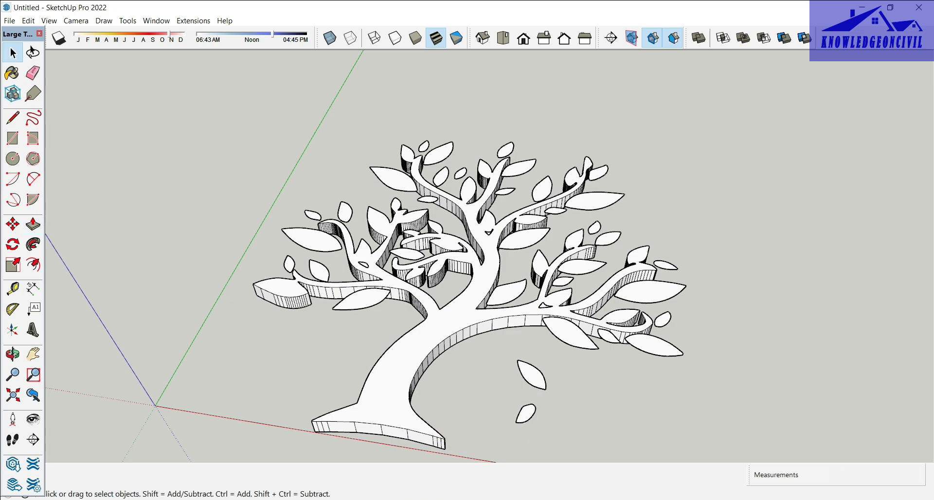
- Extrude the two large lower-right leaves and the small leaf between them 3" to match the trunk's thickness
key(p)
click(653, 346)
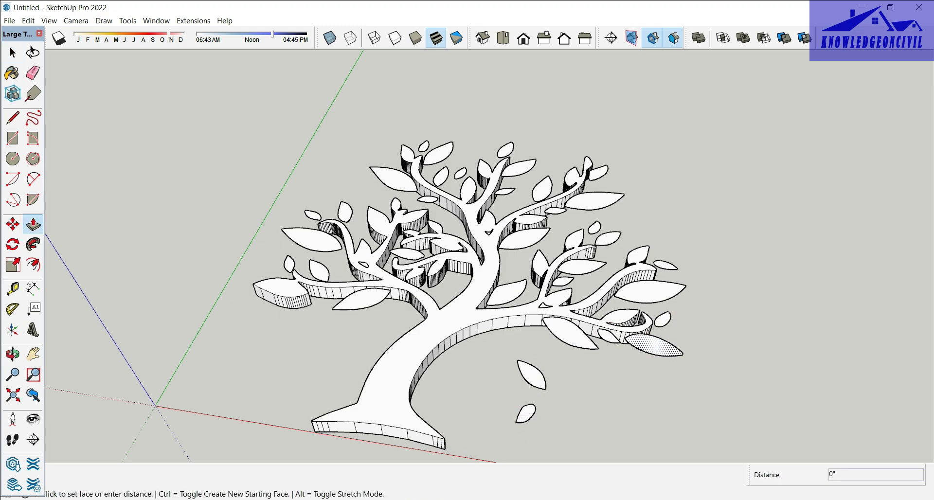
click(444, 449)
click(571, 334)
click(642, 362)
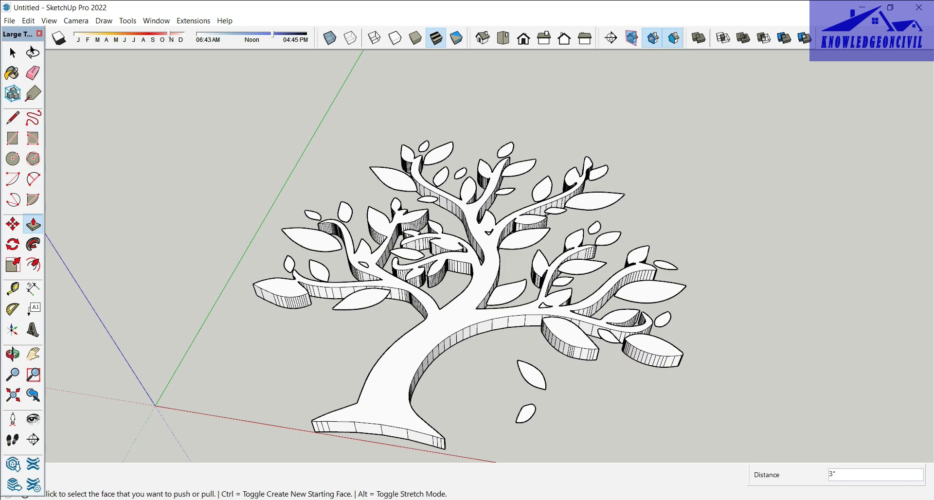
click(608, 336)
click(642, 362)
- Extrude the two fallen leaves beside the trunk 3", matching the neighbouring extruded leaf
click(532, 376)
click(642, 363)
click(526, 413)
click(643, 363)
- Extrude the small leaf at the tip of the lowest right branch and the large leaf above it 3"
middle_drag(708, 371, 501, 340)
click(495, 329)
click(470, 343)
click(503, 290)
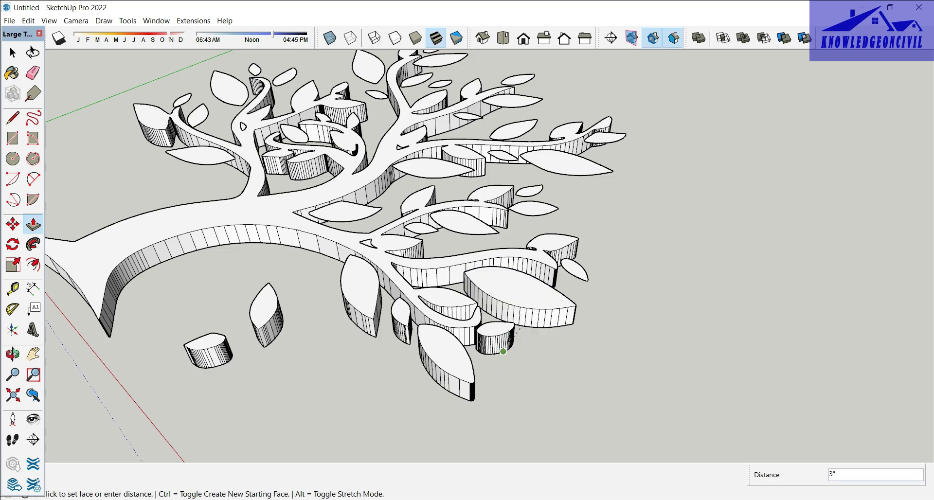
click(470, 343)
- Extrude the leaves around the middle-right branches 3", aligning them with the base of the extruded branch
middle_drag(584, 346, 476, 307)
click(466, 314)
click(501, 310)
click(420, 251)
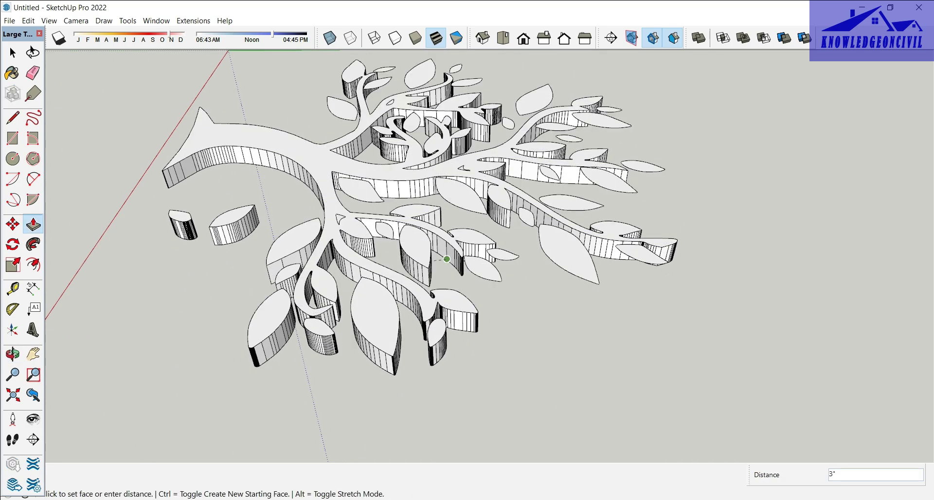
click(462, 274)
click(480, 270)
click(462, 275)
click(463, 259)
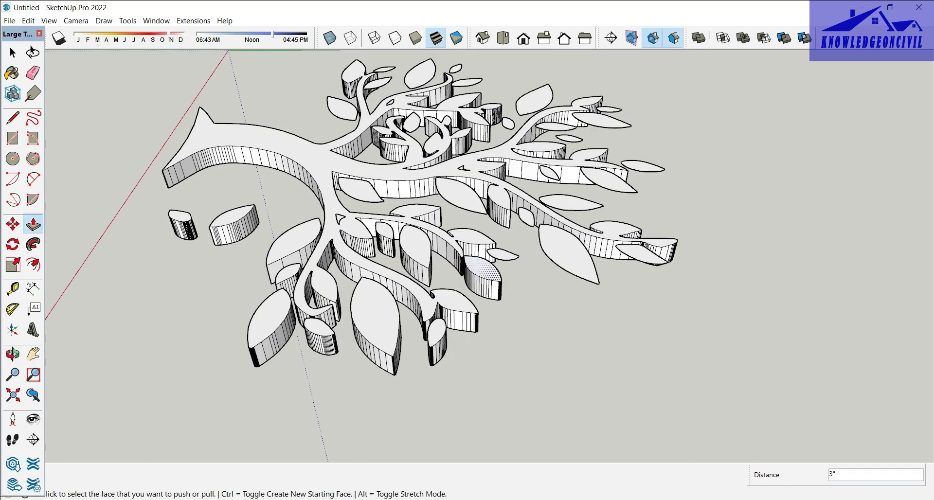
- Extrude the small leaf at the middle-right branch tip and the leaves below the upper-right branch 3"
middle_drag(535, 277, 433, 292)
scroll(428, 292, up, 1)
click(442, 310)
click(424, 326)
click(506, 319)
click(506, 318)
double_click(433, 218)
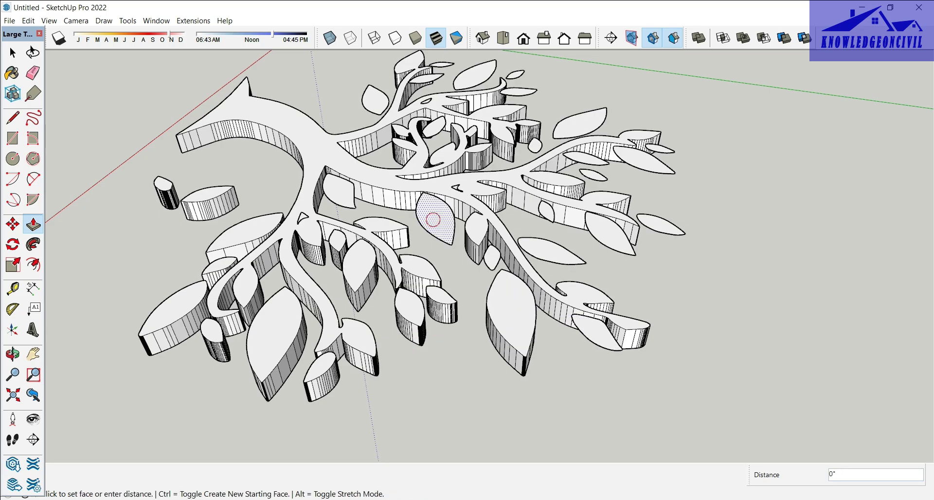
double_click(343, 190)
click(495, 255)
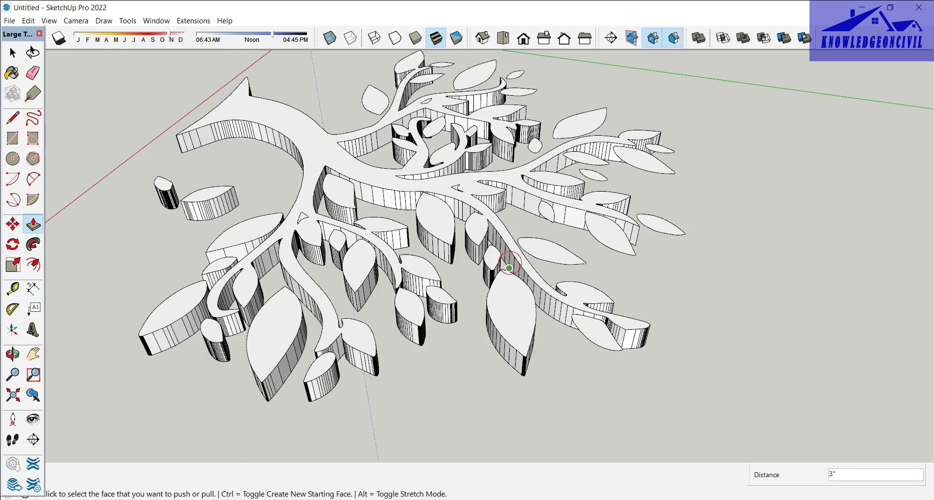
- Extrude the leaf at the upper-right branch tip, the one above that branch and the large top-middle leaf 3"
middle_drag(495, 255, 398, 352)
click(405, 366)
click(453, 262)
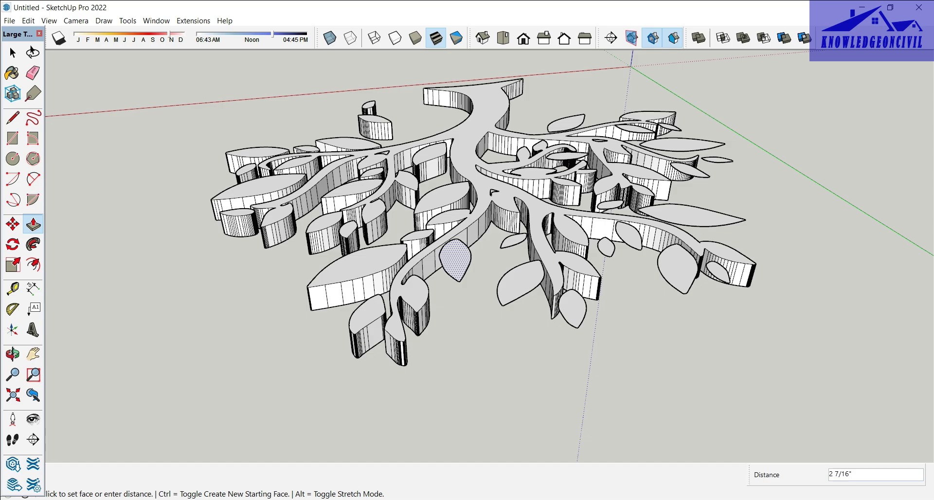
click(430, 266)
click(521, 285)
click(552, 317)
- Extrude the small leaf beside the top-middle branch and the leaf at that branch's tip 3"
middle_drag(611, 299, 675, 272)
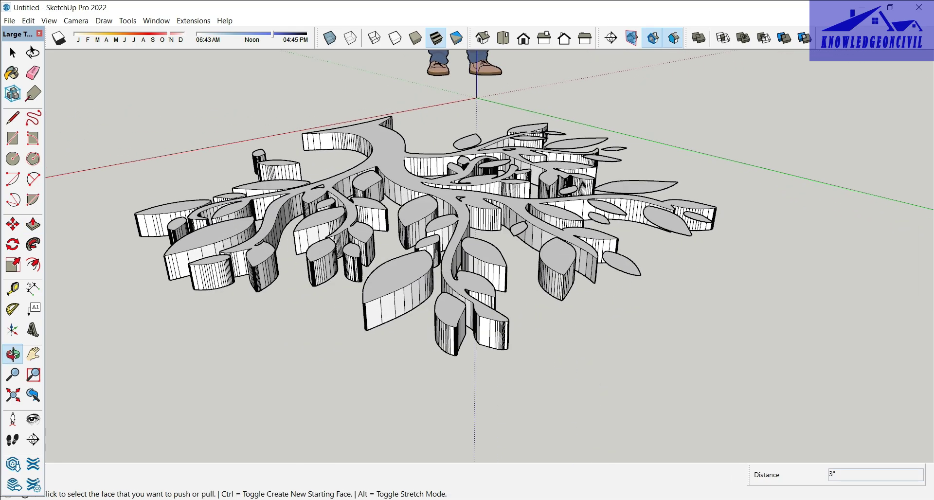
scroll(515, 226, up, 1)
click(516, 229)
click(535, 253)
click(645, 274)
click(608, 294)
- Extrude the small and large leaves around the tip and inner side of the upper-left branch 3"
middle_drag(608, 295, 467, 312)
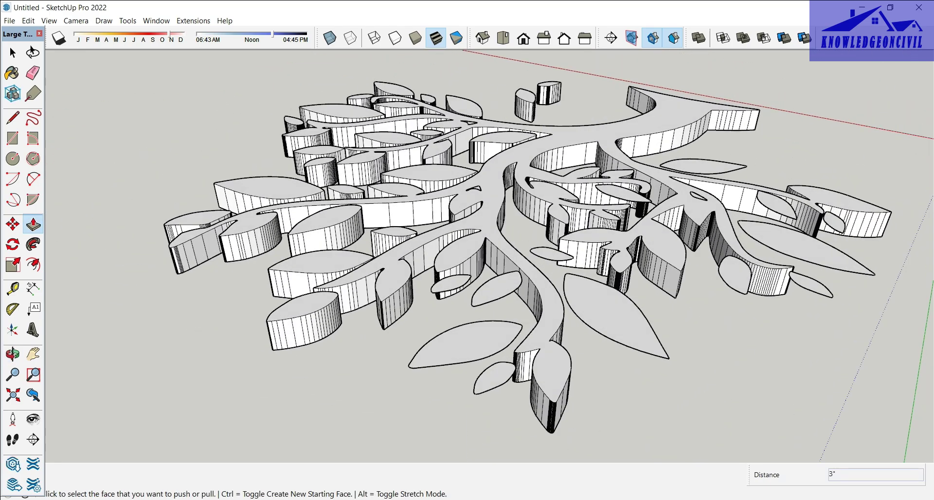
click(496, 377)
click(517, 381)
click(451, 283)
click(473, 318)
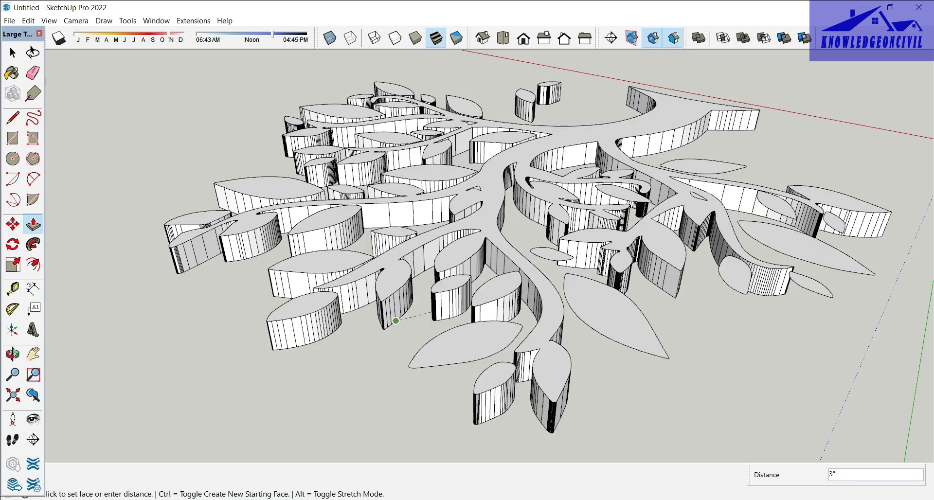
click(472, 343)
click(484, 417)
- Extrude the large upper-left leaf, the small leaf beneath its branch and the two small leaves on the left branch 3"
middle_drag(481, 421, 312, 369)
click(311, 284)
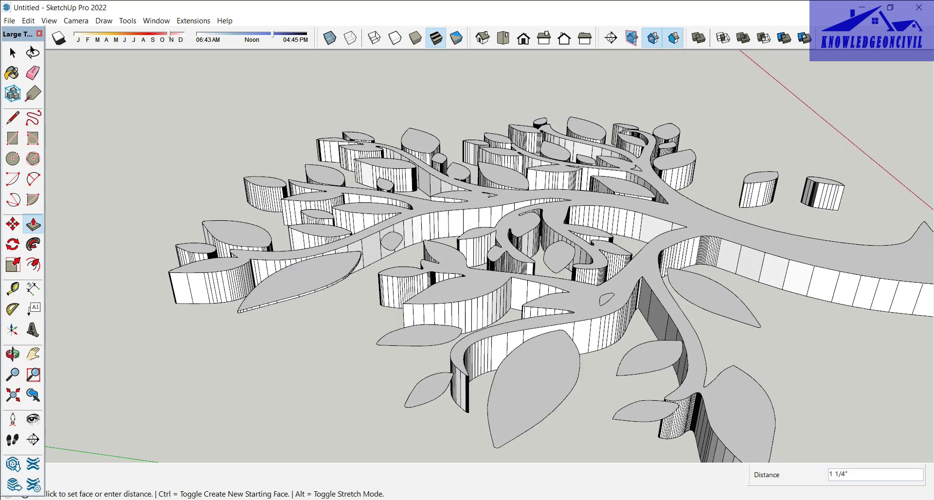
click(381, 305)
click(392, 242)
click(380, 304)
click(418, 335)
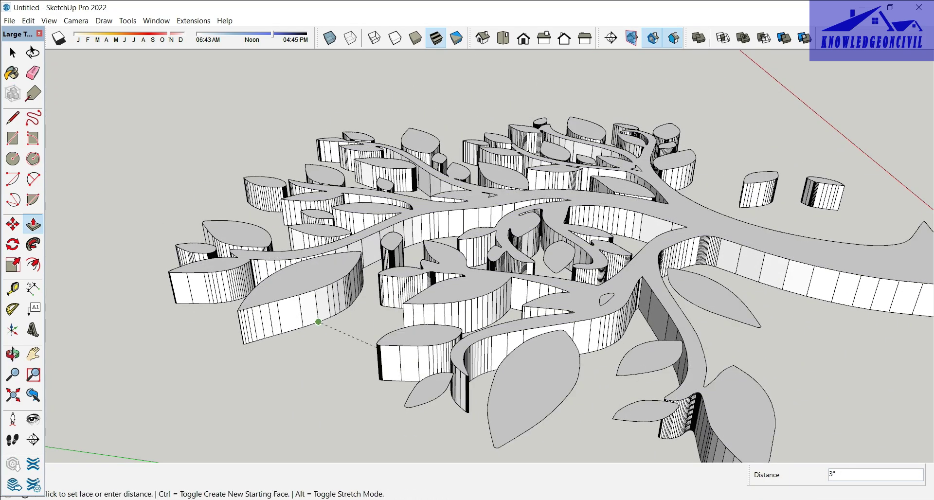
click(320, 322)
click(428, 390)
click(379, 380)
- Extrude the large left leaf, the two small leaves above the lowest left branch and the large leaf below it 3"
scroll(361, 345, down, 1)
middle_drag(515, 382, 357, 330)
click(353, 302)
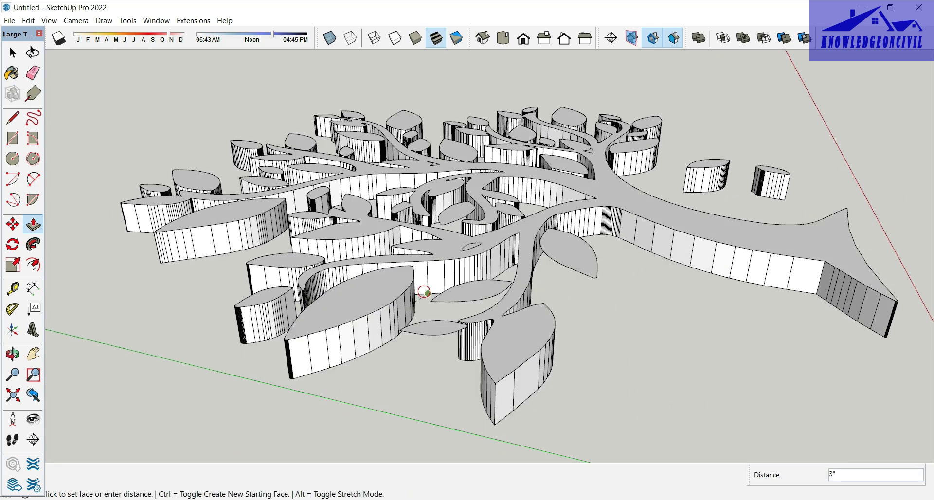
click(422, 291)
click(442, 328)
click(494, 424)
click(471, 291)
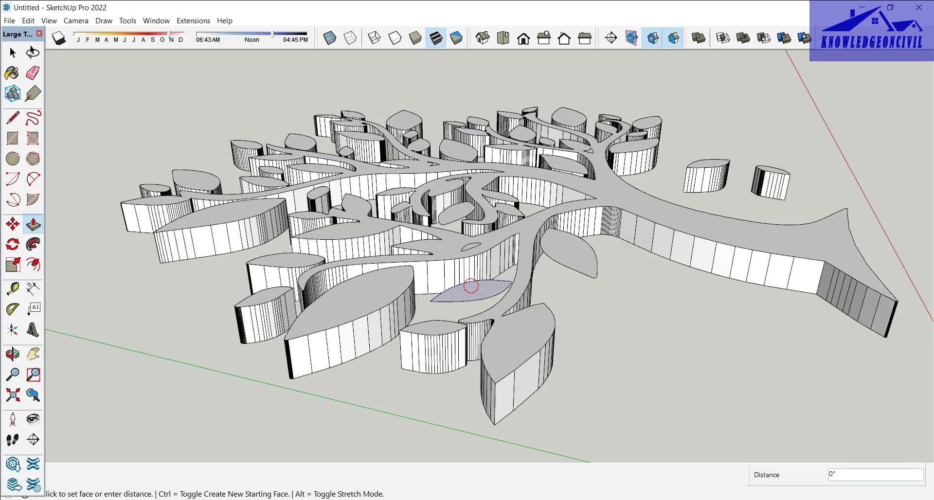
click(517, 265)
click(569, 254)
click(660, 255)
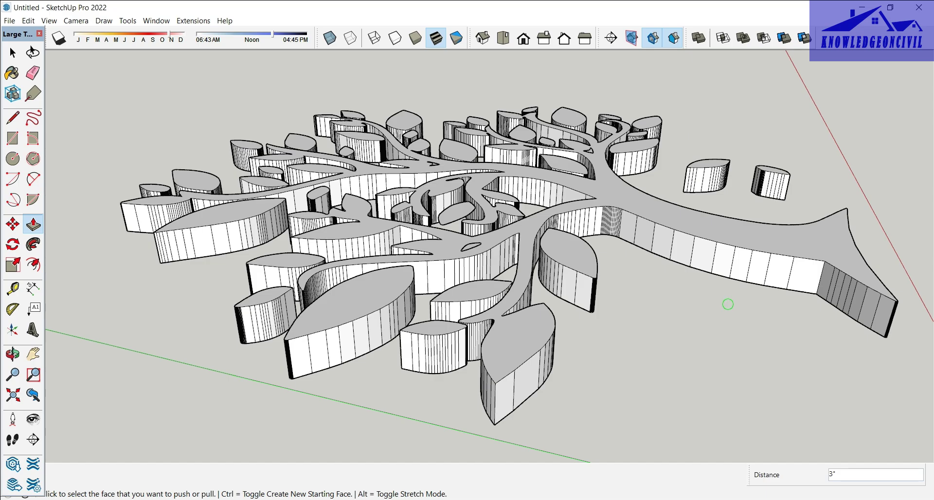
- Extrude the remaining flat leaf among the inner left branches 3" to match the rest of the tree
middle_drag(728, 304, 608, 387)
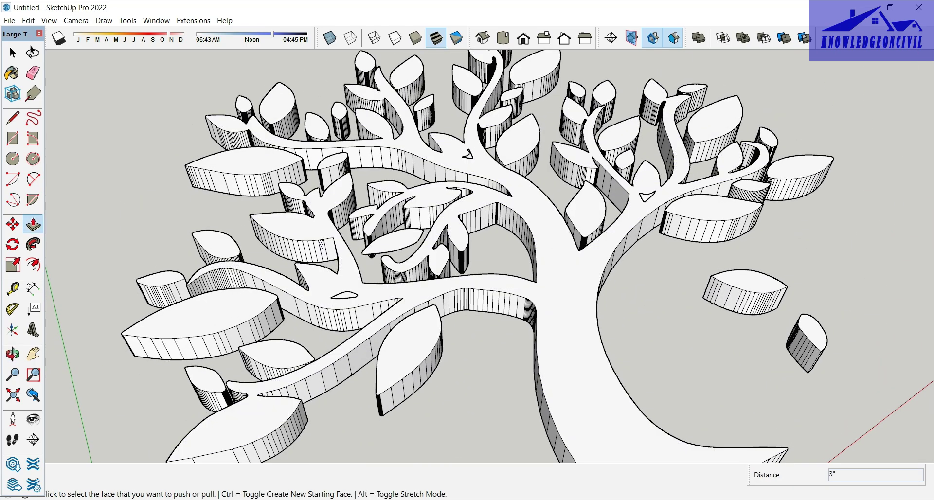
scroll(368, 231, up, 1)
click(397, 244)
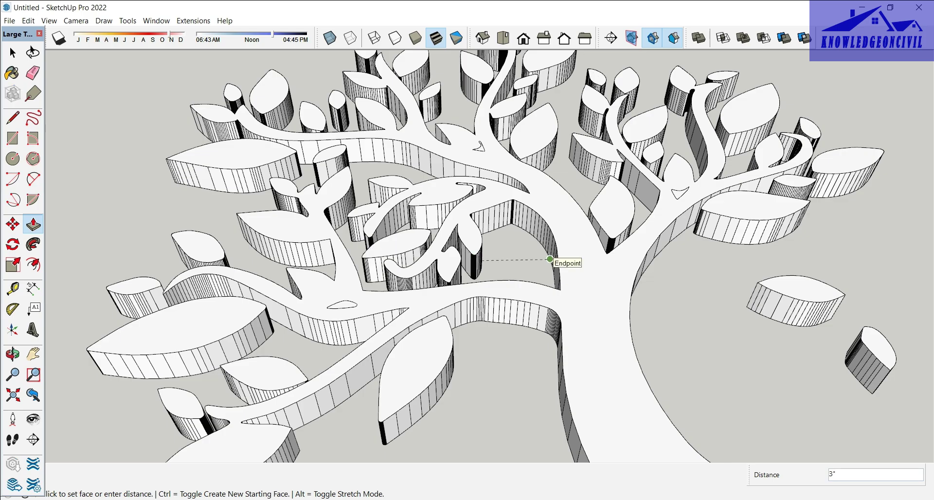
click(550, 259)
middle_drag(549, 258, 384, 316)
scroll(418, 285, down, 2)
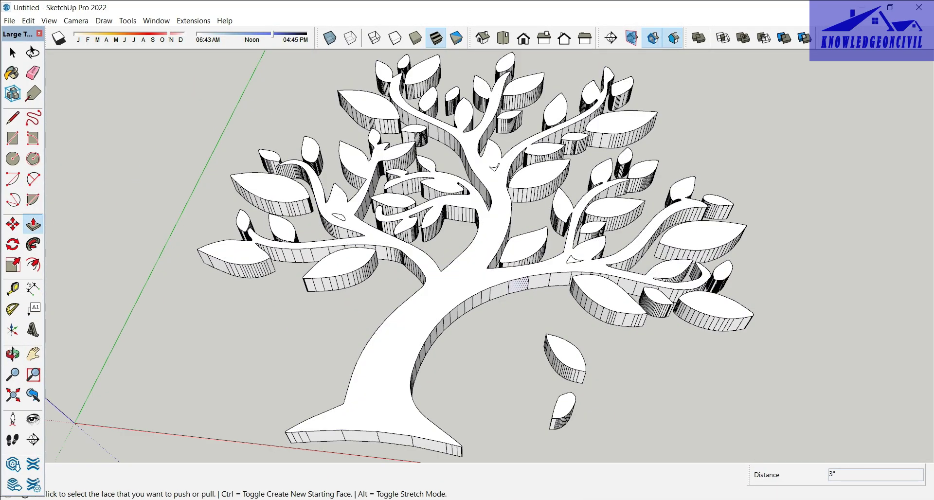
- Soften the edges of the entire extruded tree at a 36.5-degree angle between normals, with smooth normals and coplanar softening enabled
scroll(516, 248, up, 2)
scroll(360, 155, down, 1)
scroll(438, 243, down, 2)
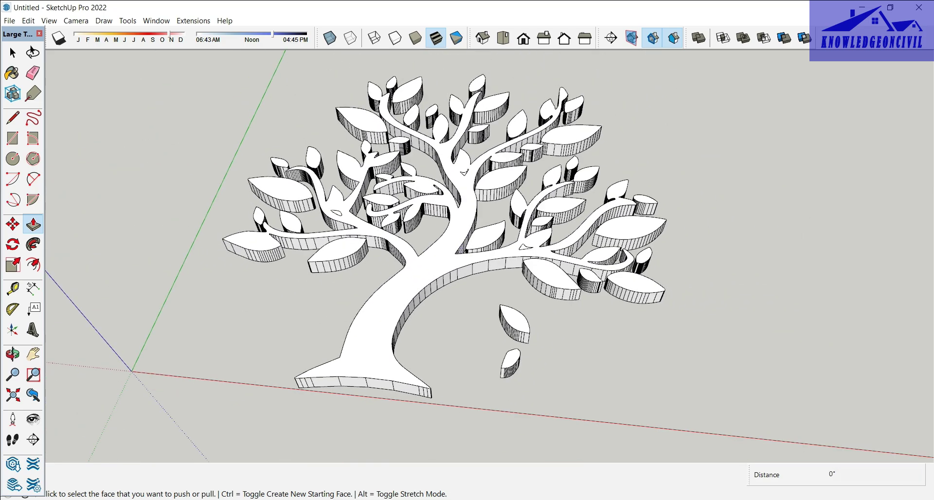
middle_drag(437, 244, 476, 234)
middle_drag(469, 336, 450, 306)
scroll(472, 302, down, 2)
scroll(479, 332, down, 1)
key(l)
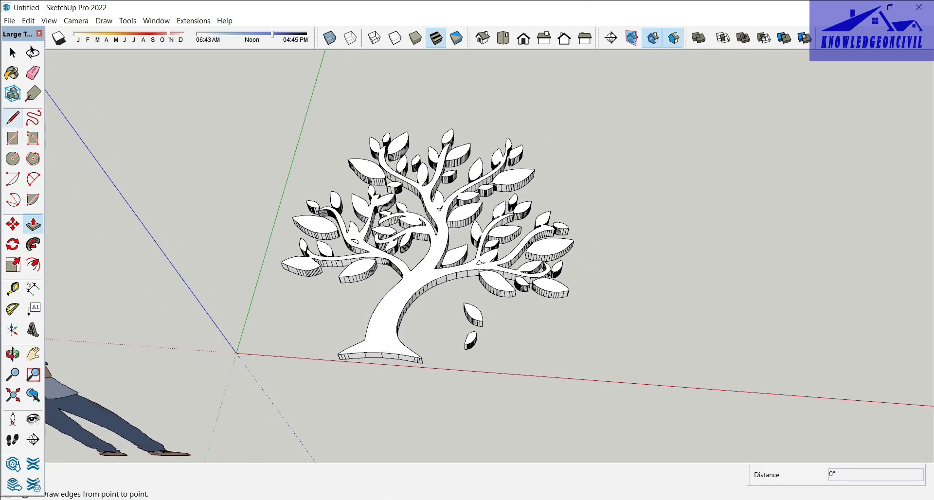
key(space)
drag(251, 90, 607, 393)
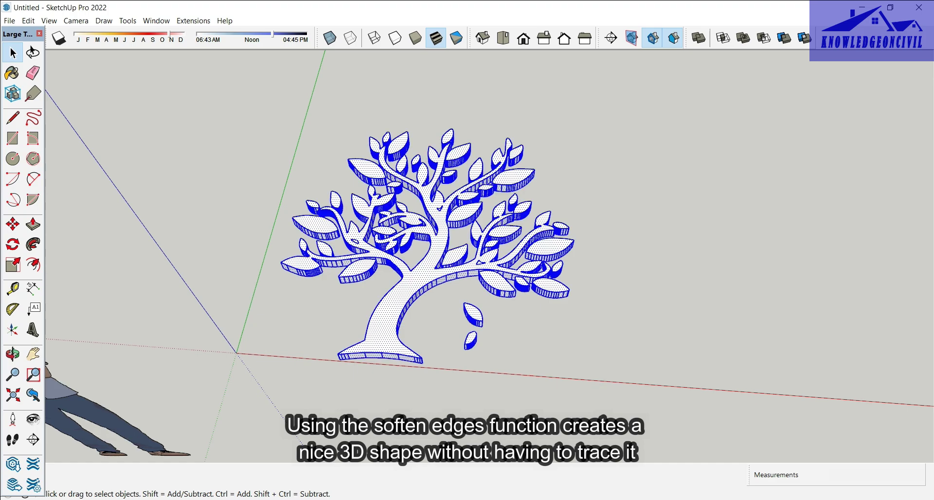
right_click(439, 210)
click(455, 218)
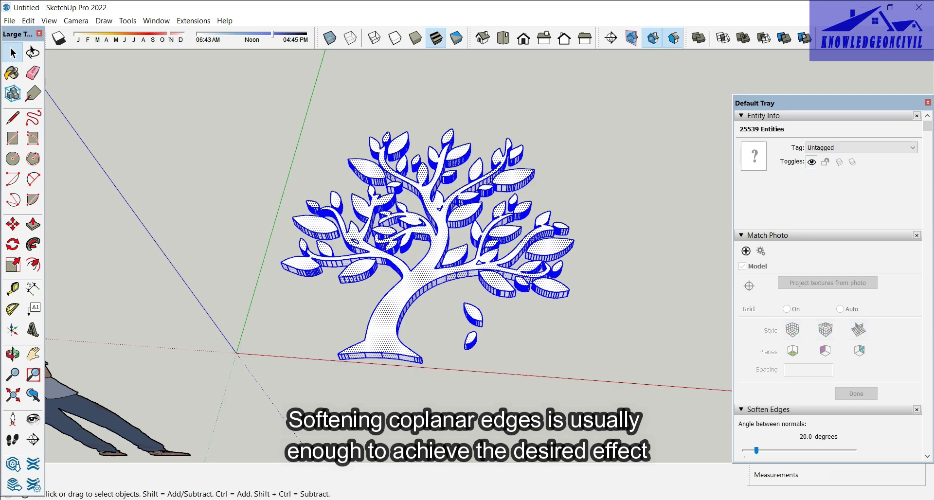
scroll(828, 287, down, 2)
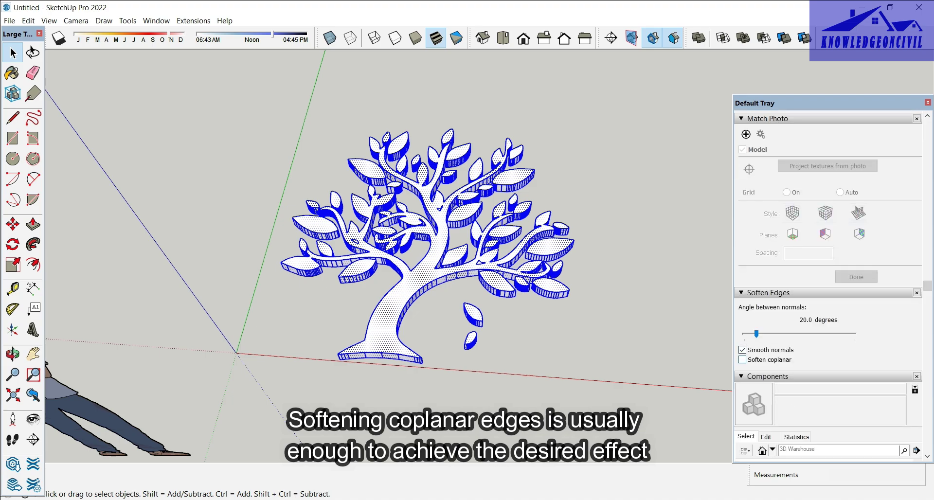
click(742, 359)
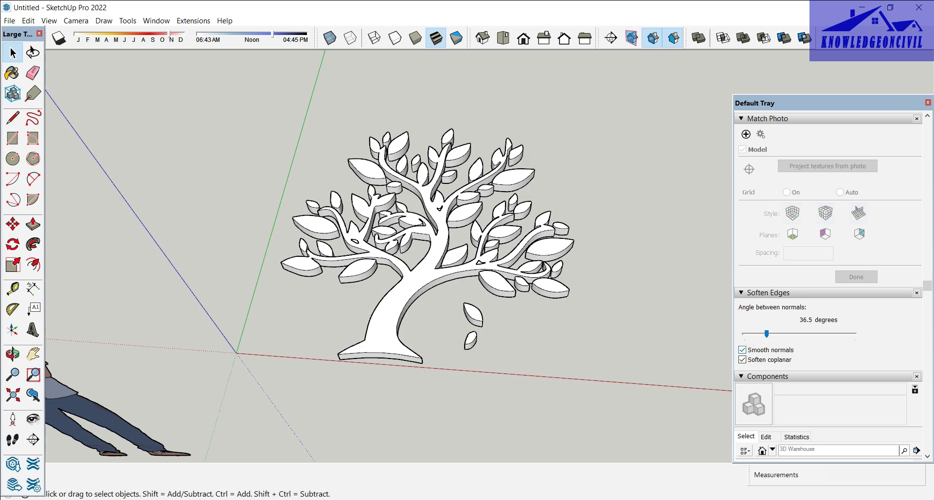
click(651, 325)
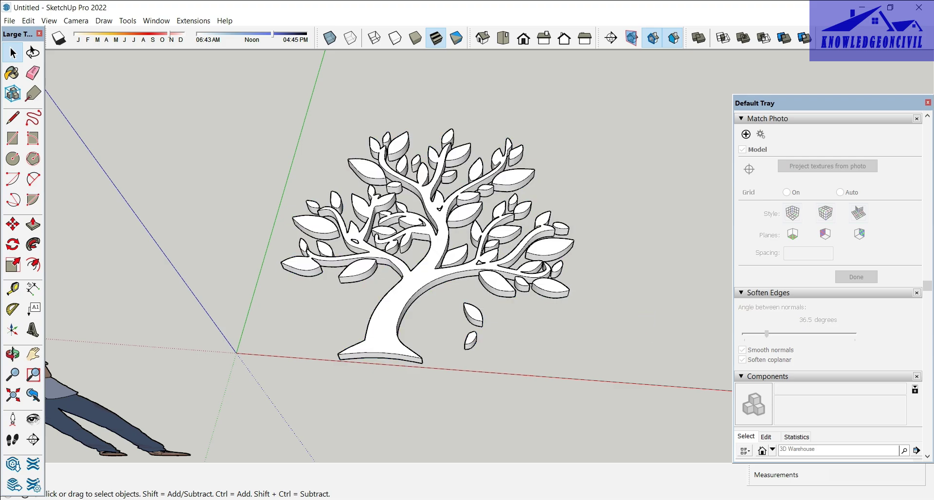
click(928, 102)
- Make a group from the whole tree, including its two falling leaves
mouse_move(584, 301)
middle_down()
mouse_move(657, 292)
mouse_move(365, 324)
mouse_move(438, 314)
mouse_move(535, 365)
mouse_move(501, 362)
mouse_move(511, 367)
mouse_move(508, 348)
mouse_move(486, 355)
middle_up()
mouse_move(489, 304)
middle_down()
mouse_move(462, 292)
mouse_move(480, 291)
middle_up()
scroll(480, 290, down, 2)
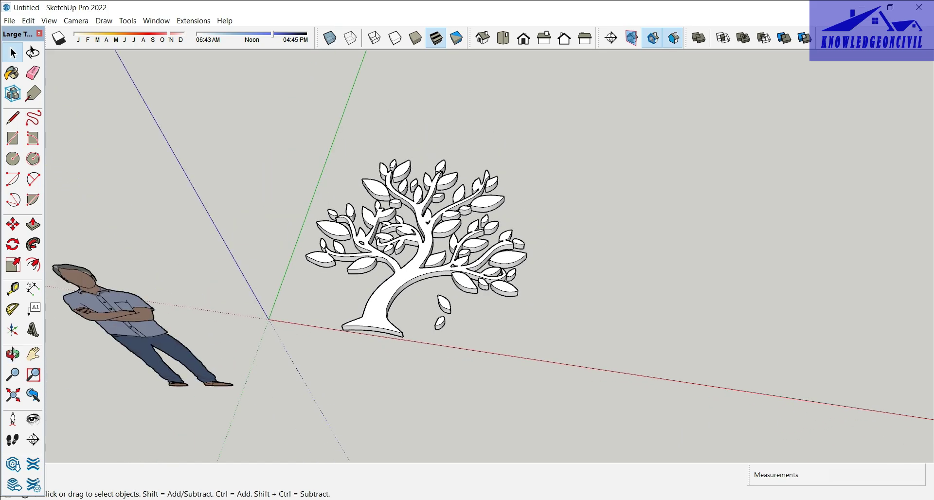
drag(267, 110, 607, 391)
right_click(421, 238)
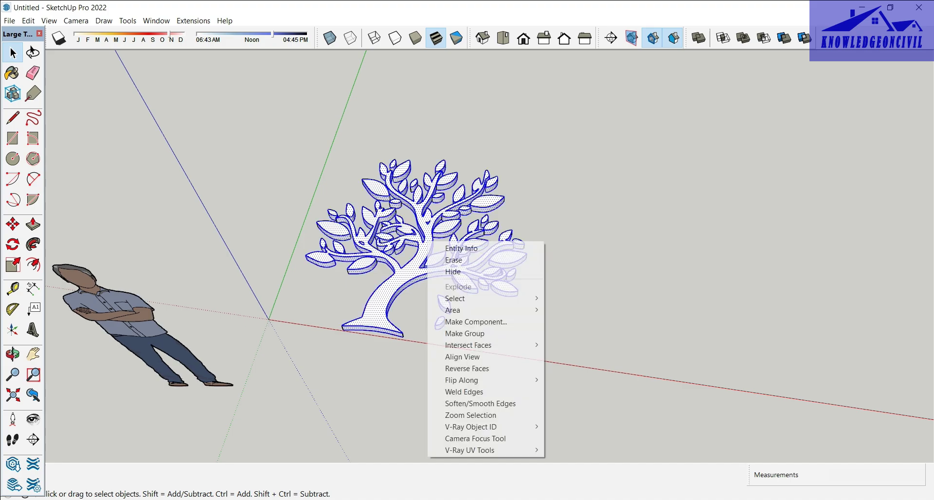
click(487, 389)
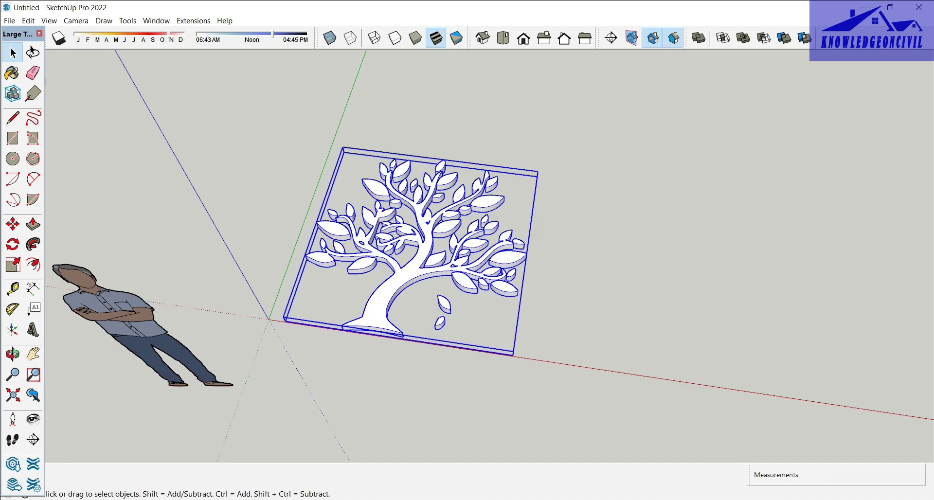
- Move the tree group about 14' along the red axis, away from the origin
middle_drag(438, 272, 438, 297)
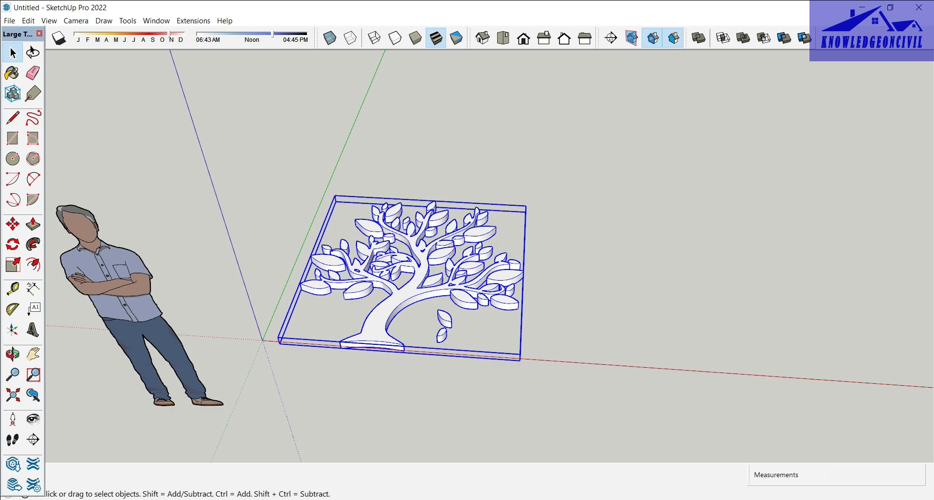
key(m)
click(280, 344)
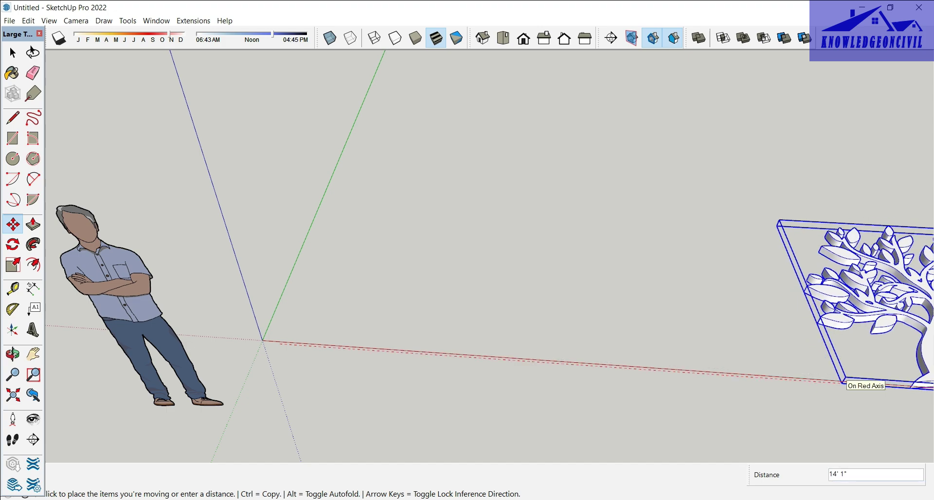
shift+middle_drag(834, 380, 550, 383)
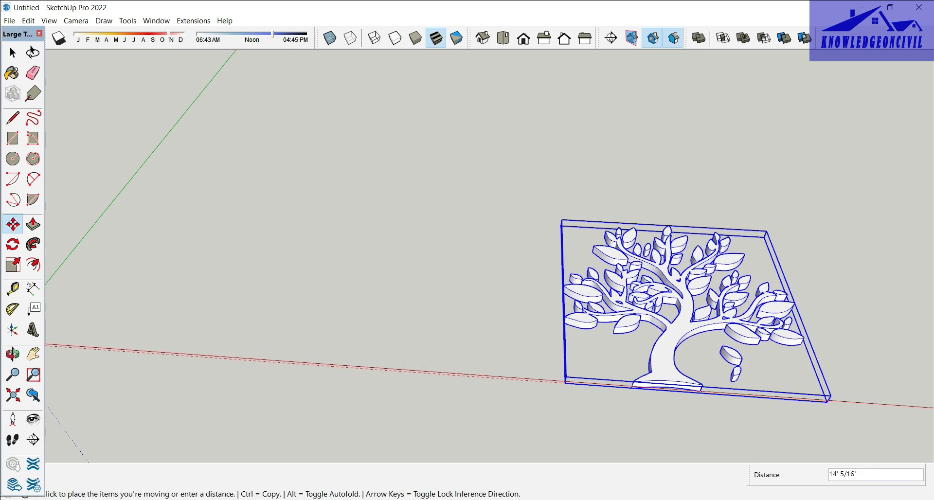
click(566, 378)
- Import the maple leaf DXF file c074afa712af91cfbee21fe4d5ad40d9 (1) from the Metarial pic,tex,image folder
scroll(757, 292, down, 2)
middle_drag(757, 292, 793, 306)
click(9, 20)
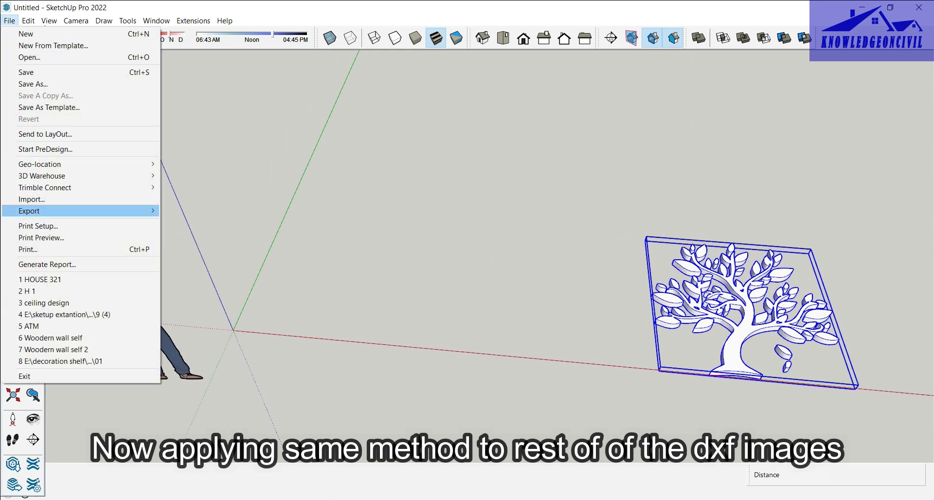
click(32, 199)
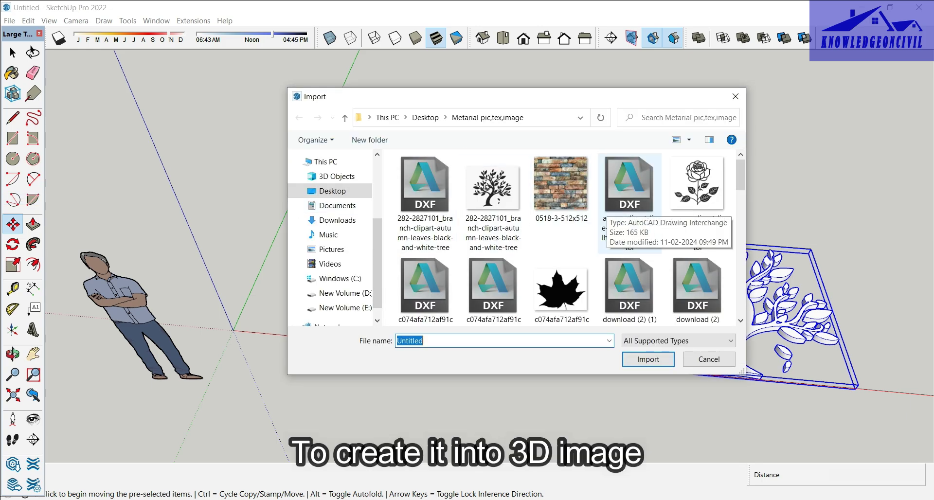
scroll(562, 280, down, 1)
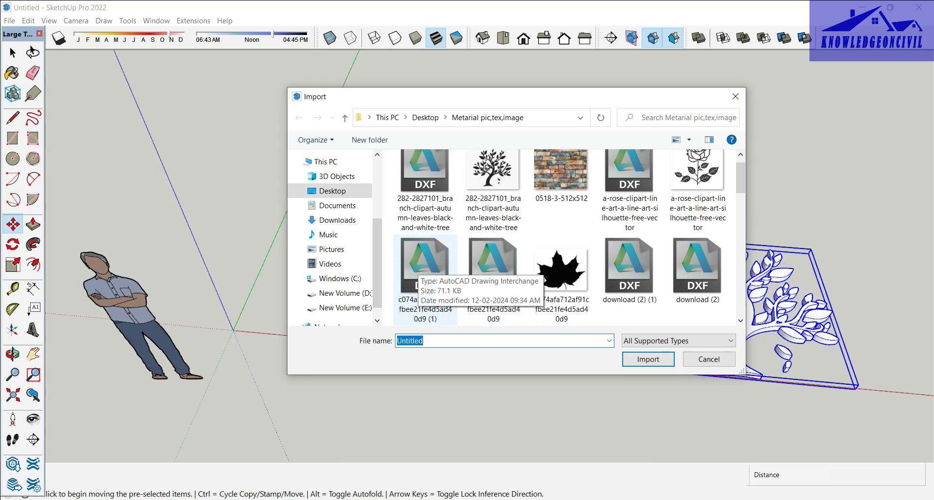
click(425, 265)
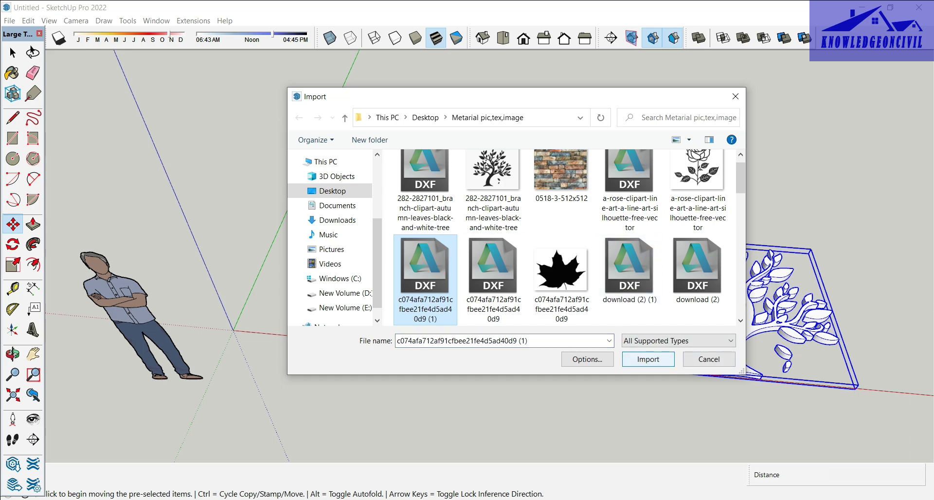
click(648, 359)
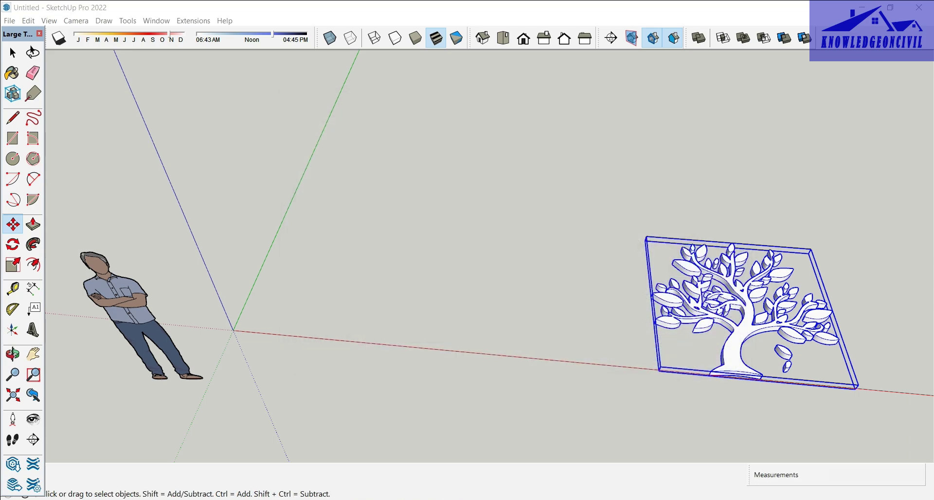
click(527, 347)
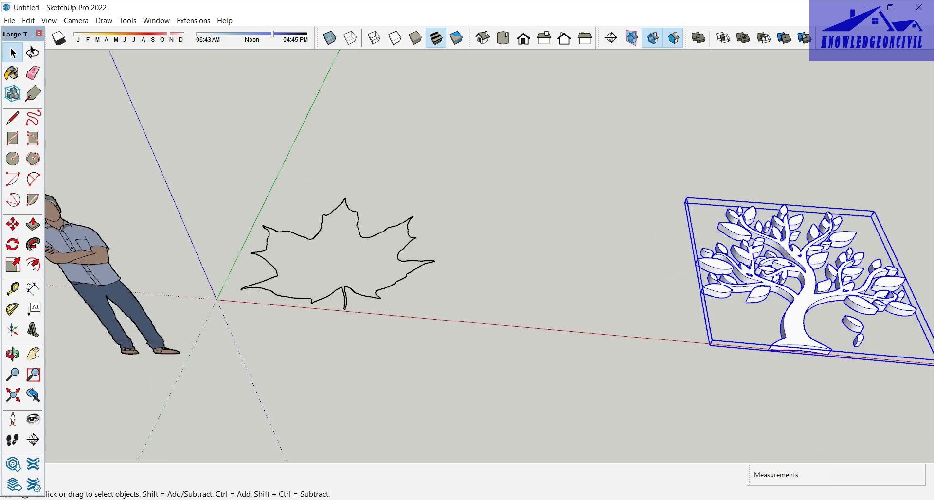
- Explode the imported maple leaf component into loose edges
middle_drag(515, 283, 507, 279)
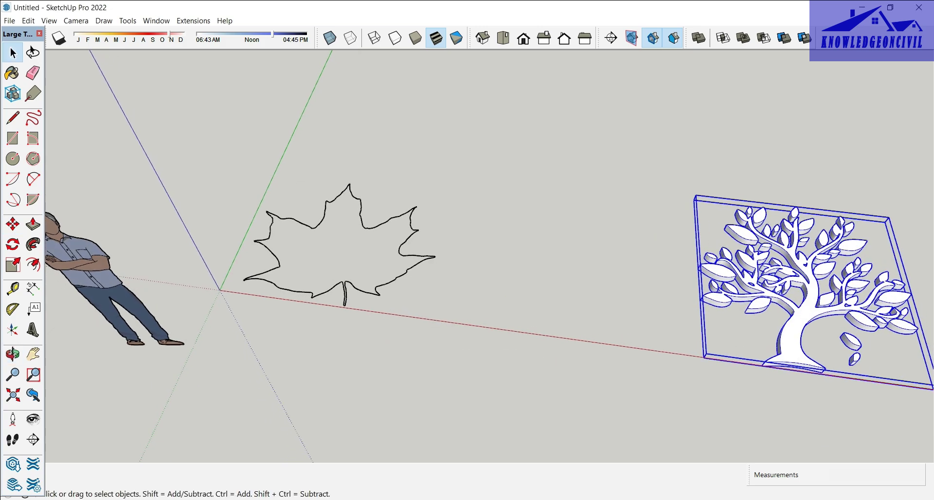
scroll(356, 253, up, 3)
key(l)
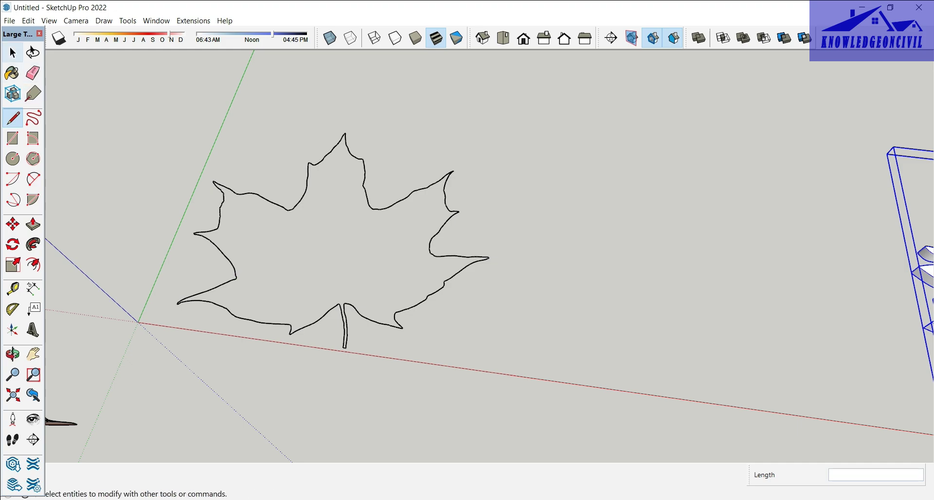
click(13, 52)
click(312, 174)
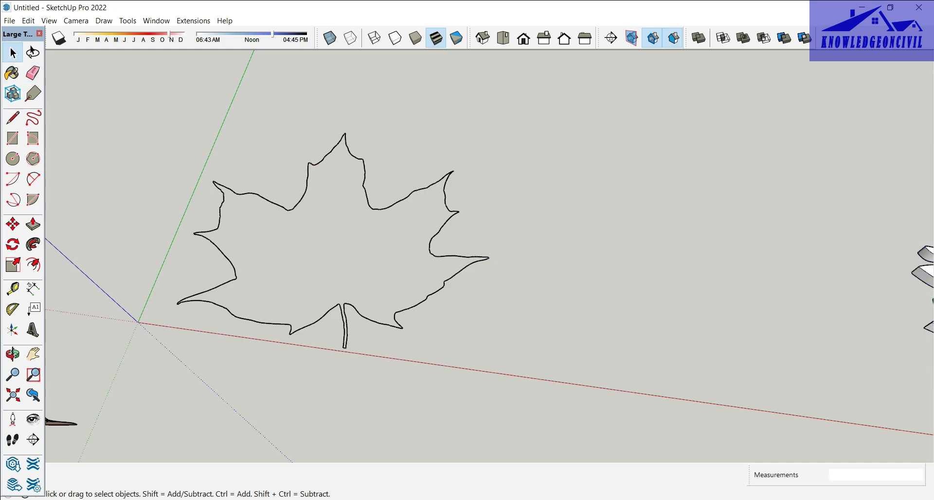
key(ctrl+z)
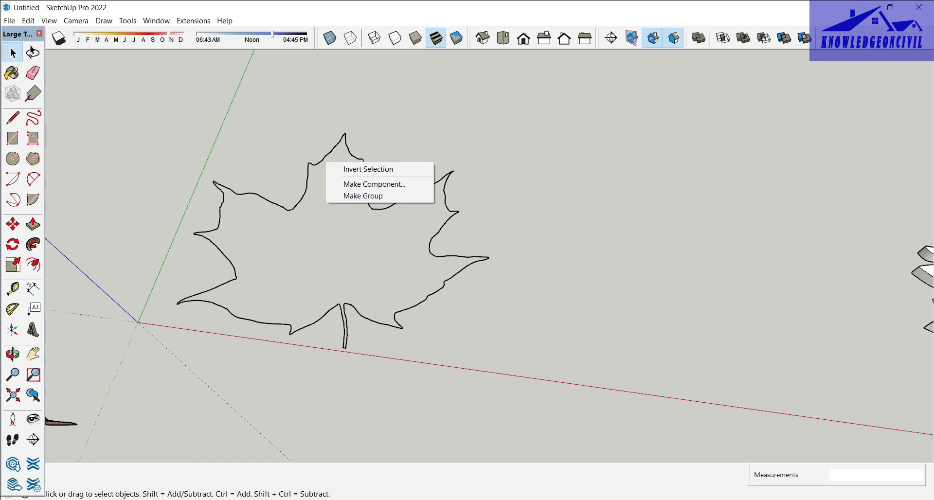
right_click(326, 163)
key(Escape)
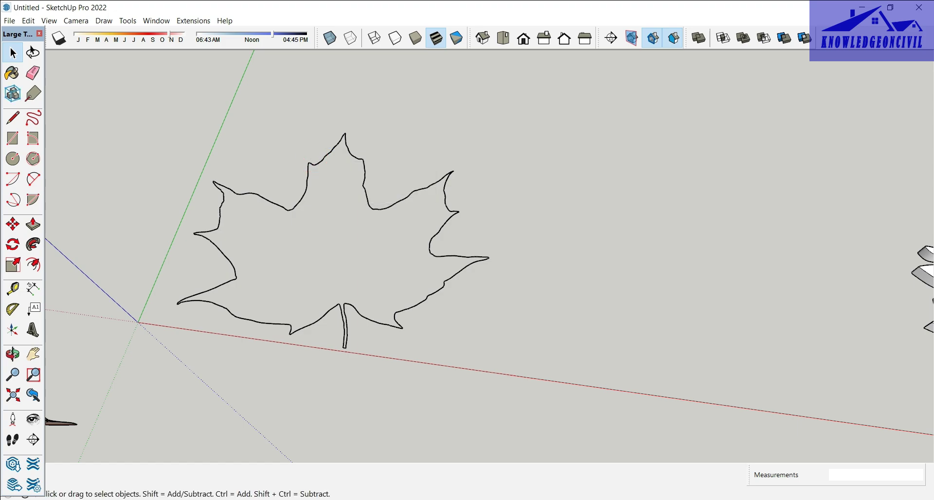
key(ctrl+z)
right_click(318, 167)
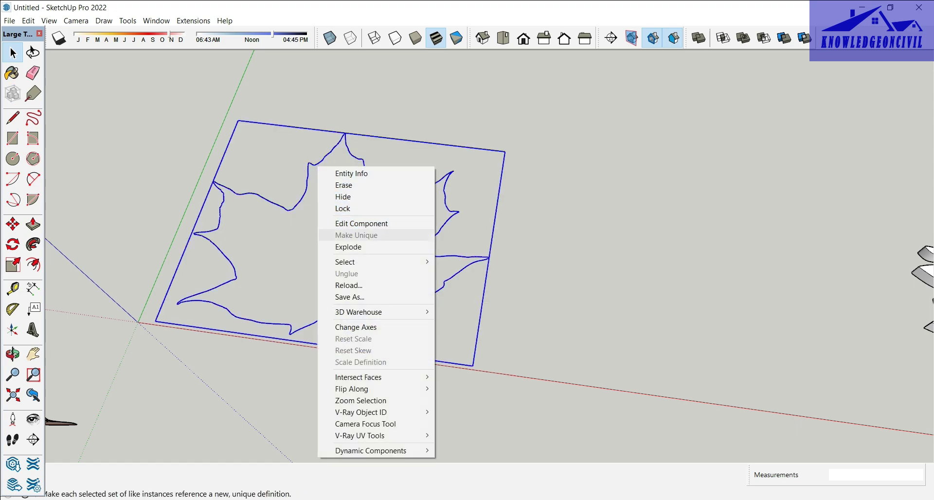
click(348, 247)
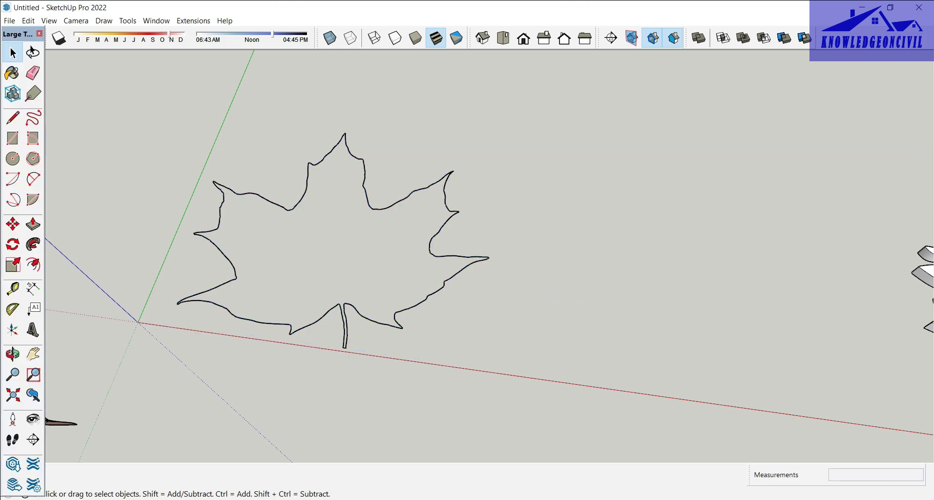
- Fill the maple leaf outline with a face using a line across the base of its top lobe, and erase that line
middle_drag(566, 294, 568, 284)
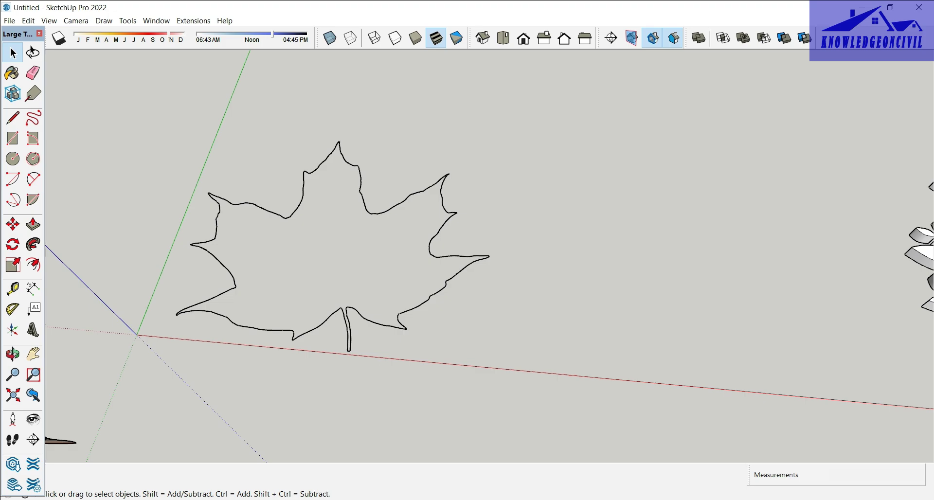
key(l)
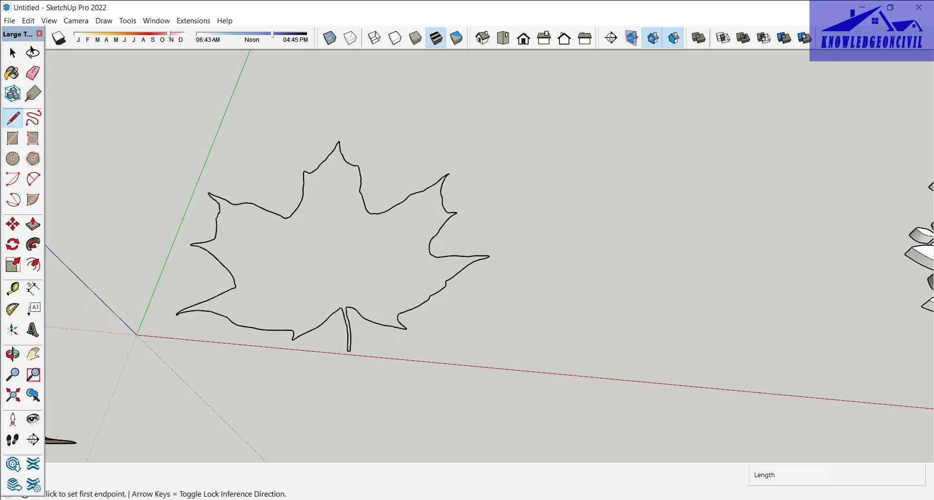
click(368, 211)
click(297, 209)
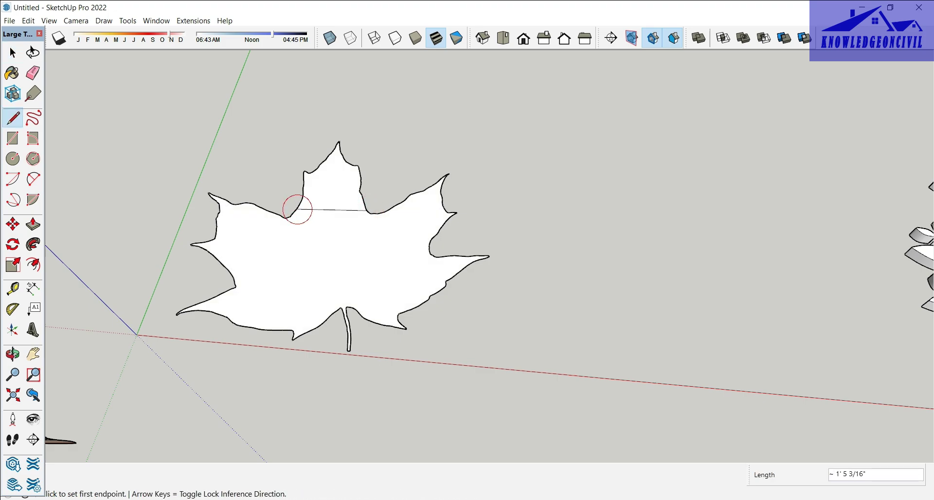
key(e)
click(316, 210)
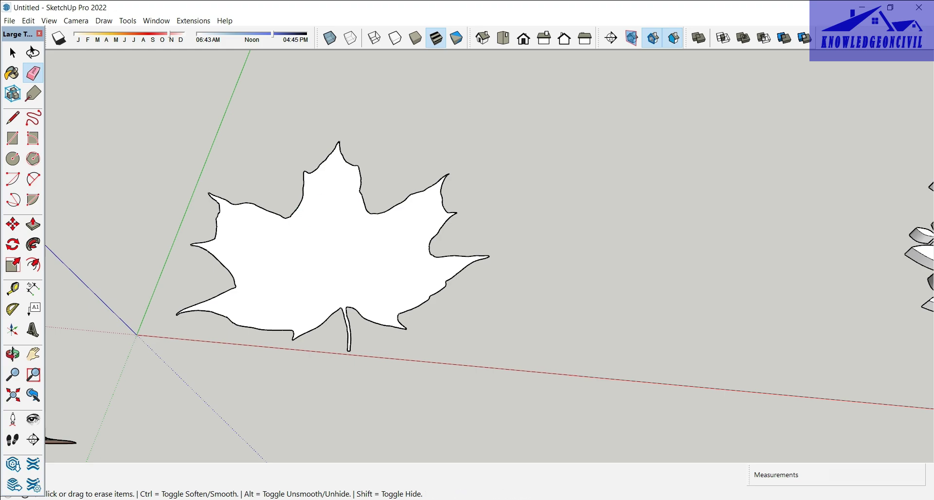
- Extrude the maple leaf face 3" with Push/Pull
middle_drag(316, 210, 319, 207)
key(p)
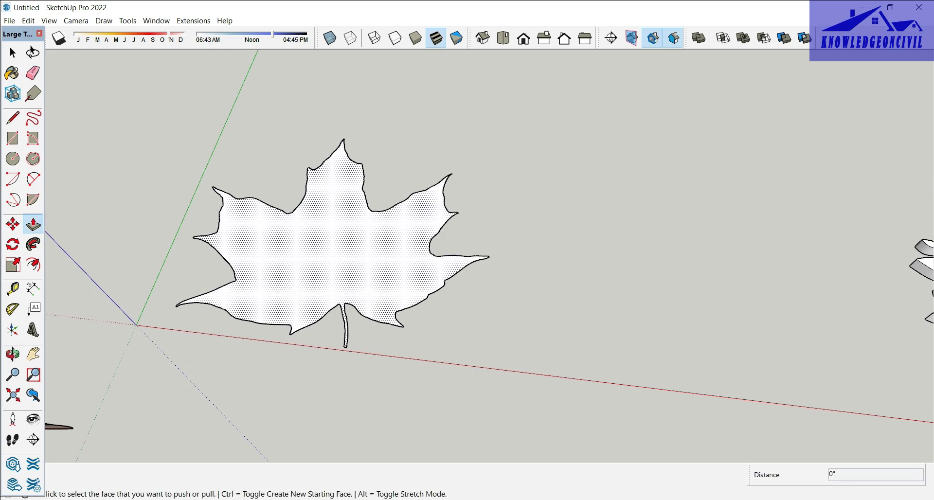
click(325, 229)
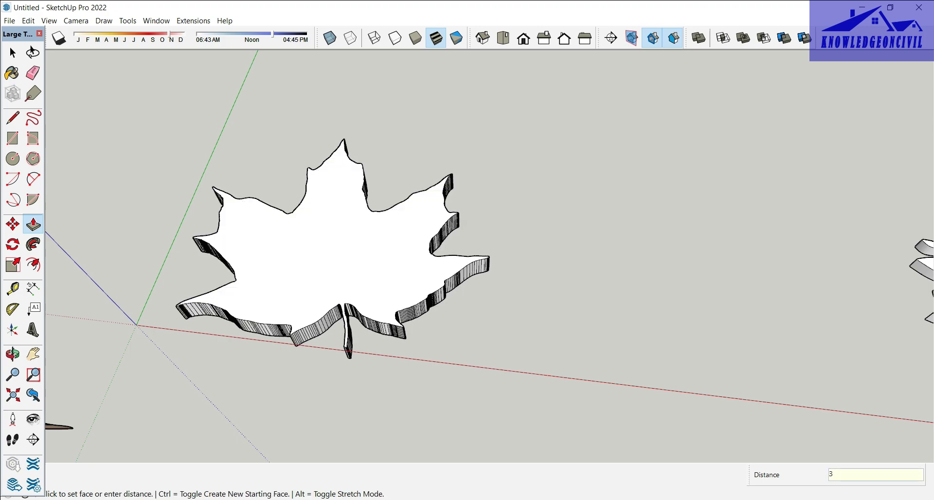
key(Return)
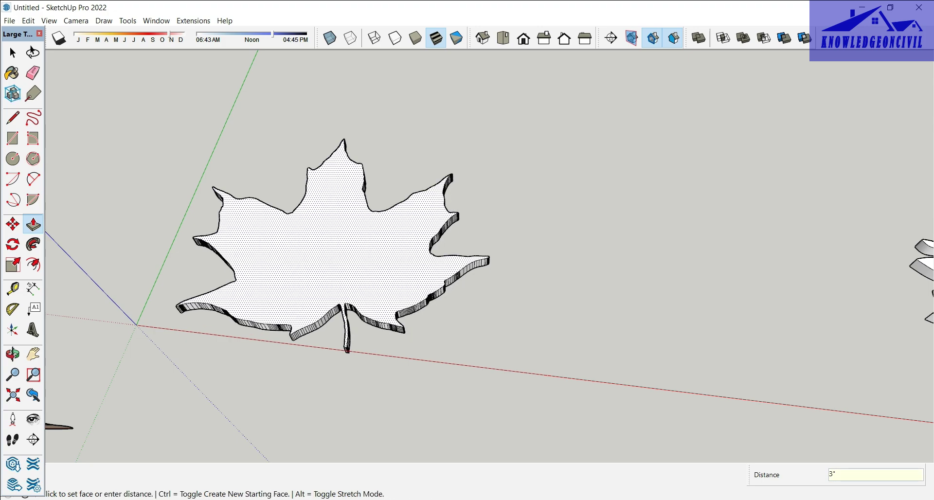
- Soften the side edges of the extruded maple leaf with Soften coplanar enabled
middle_drag(325, 239, 317, 219)
key(space)
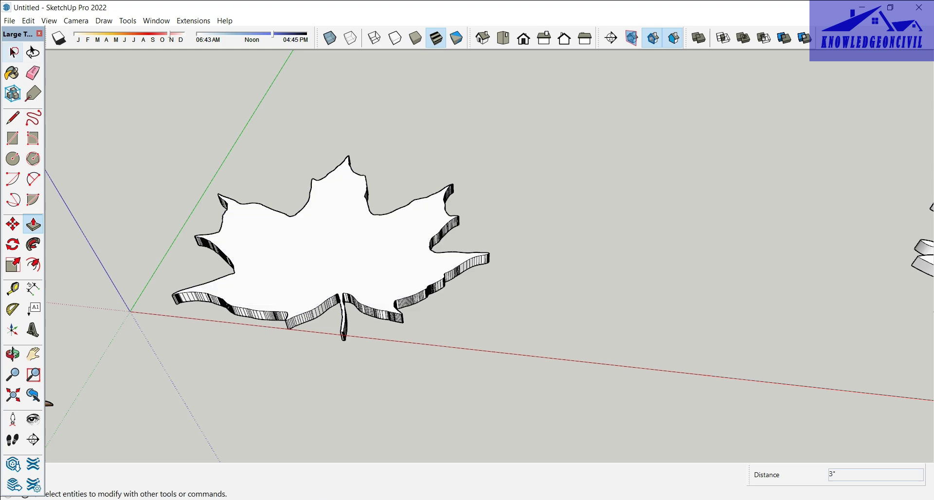
drag(125, 126, 481, 438)
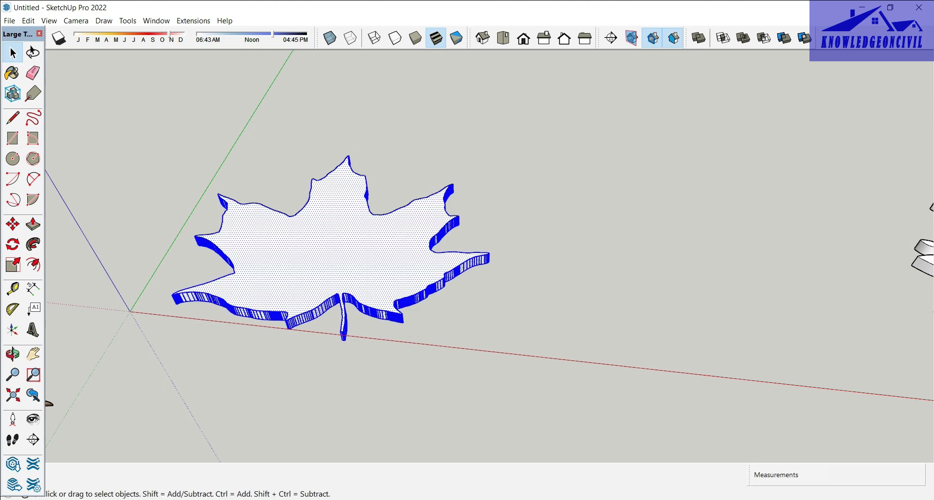
right_click(347, 270)
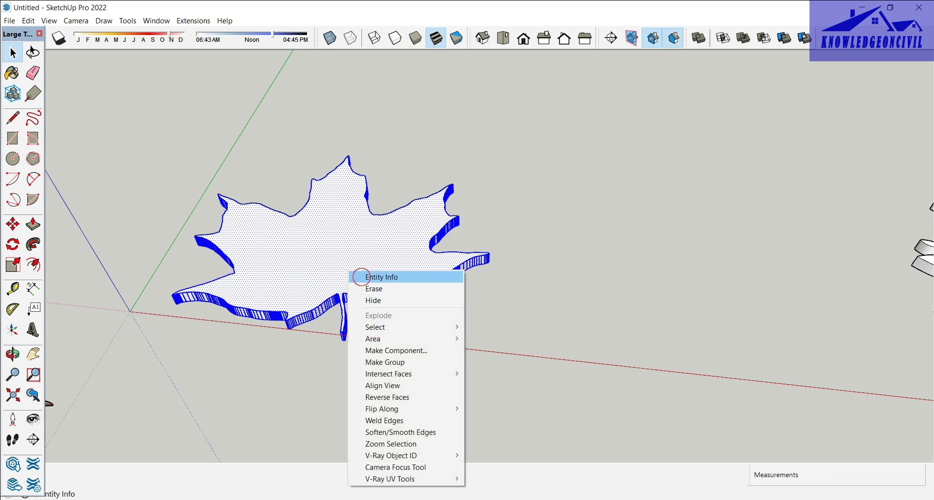
click(381, 277)
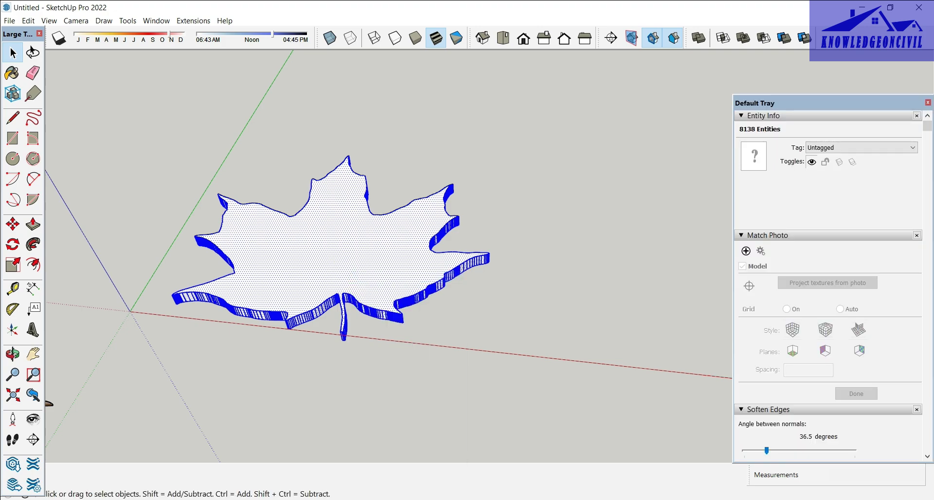
scroll(827, 282, down, 2)
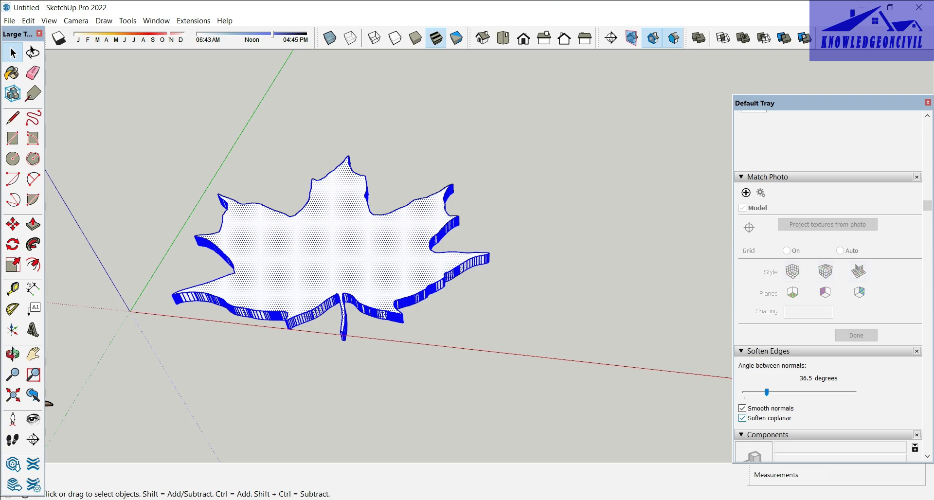
click(742, 418)
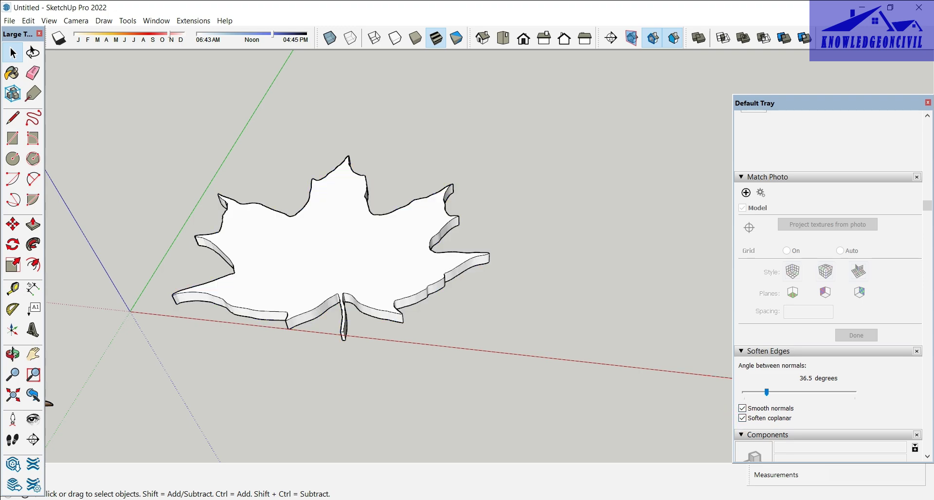
key(ctrl+a)
click(591, 290)
click(927, 102)
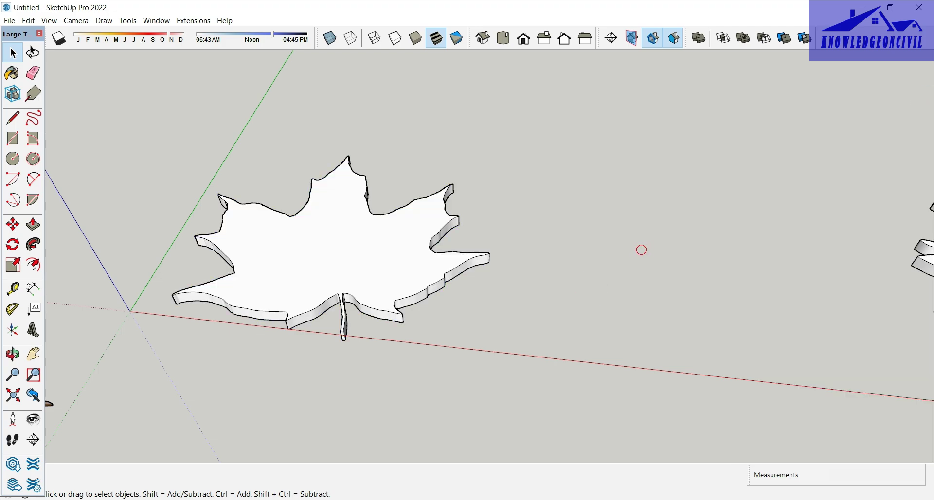
- Make the whole extruded maple leaf a group
scroll(574, 290, down, 1)
middle_drag(573, 290, 601, 270)
scroll(304, 222, down, 3)
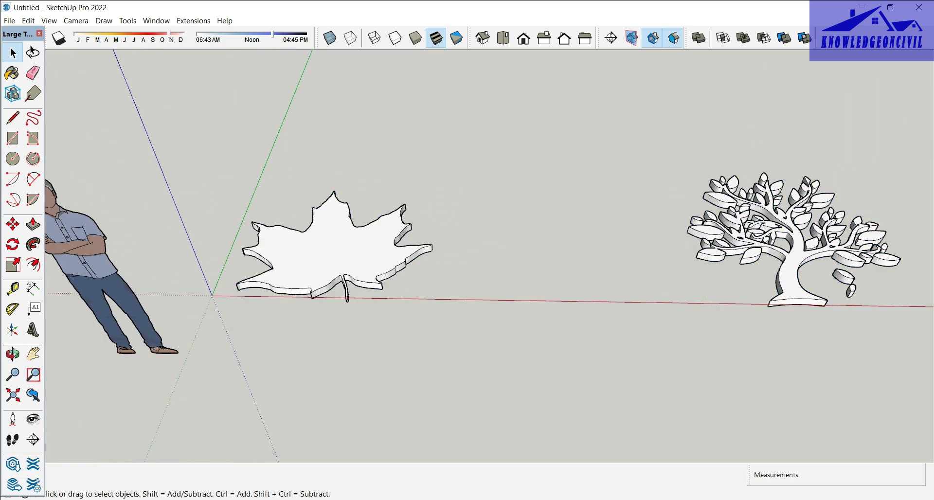
triple_click(292, 254)
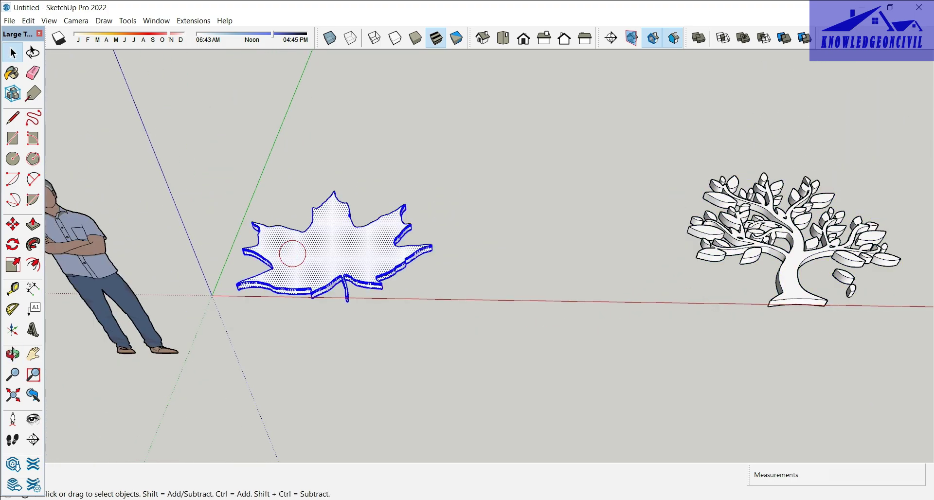
right_click(292, 254)
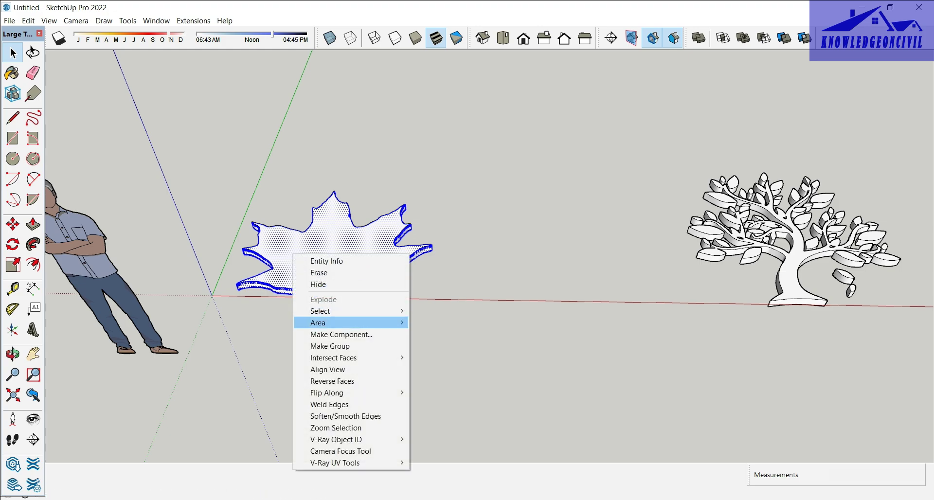
click(324, 345)
click(330, 333)
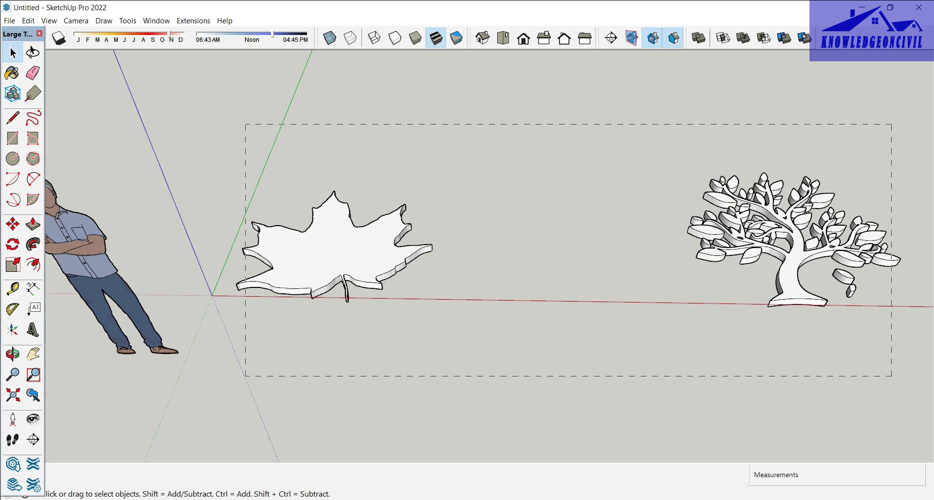
- Move the maple leaf and tree groups together about 17' 8" along the red axis, away from the origin
drag(246, 124, 246, 125)
key(m)
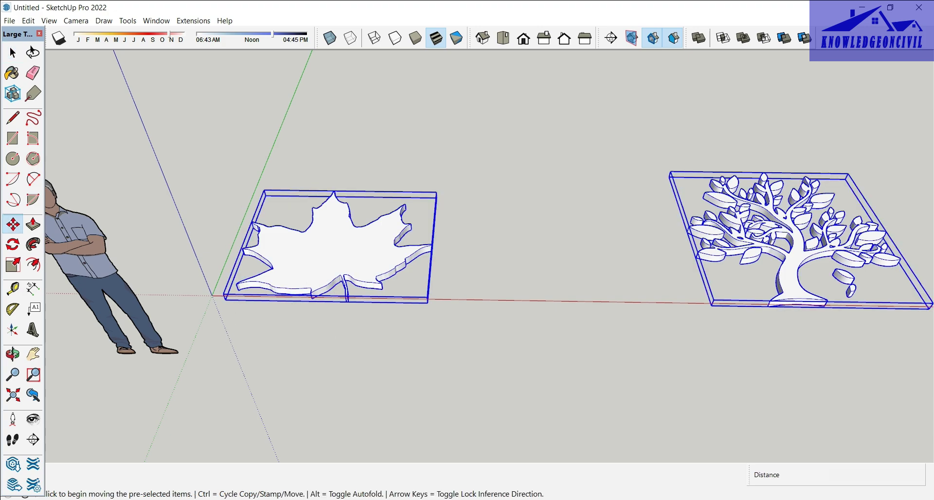
click(225, 299)
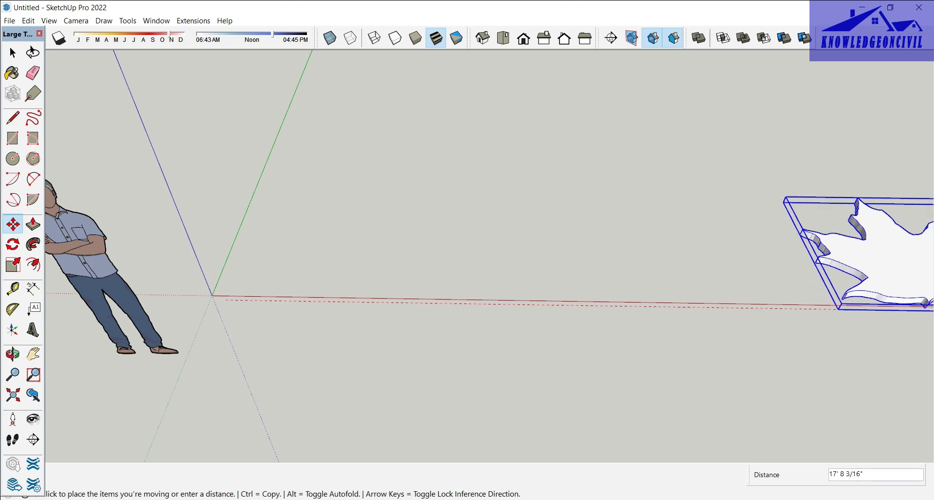
click(838, 308)
- Import the DXF file download (2) (1) from the Metarial pic,tex,image folder
click(9, 20)
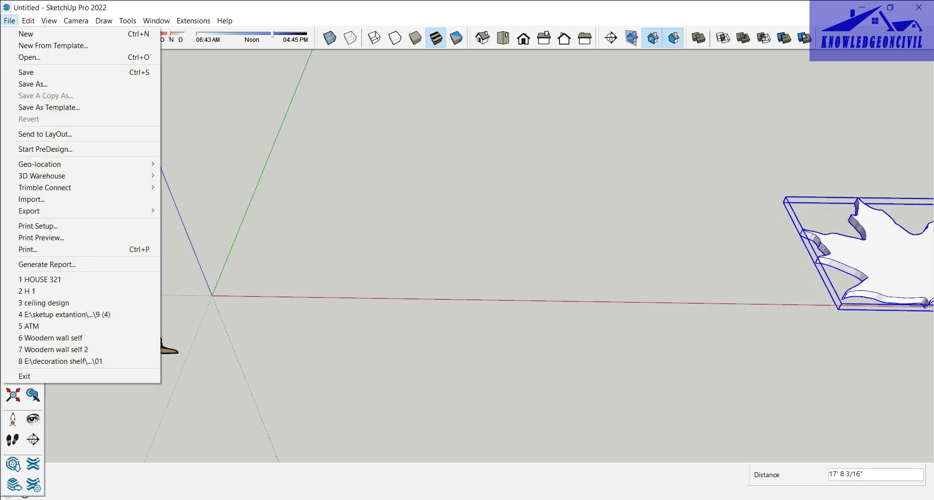
click(31, 199)
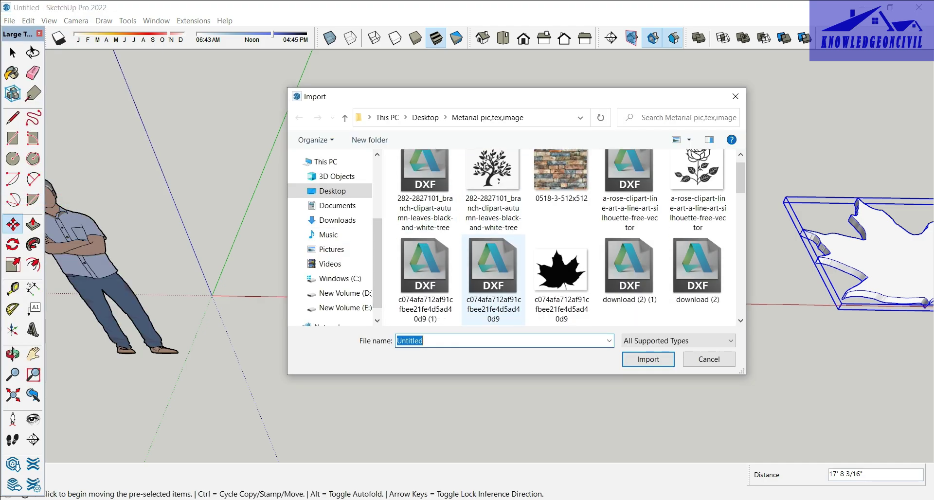
scroll(493, 287, down, 1)
scroll(561, 280, down, 2)
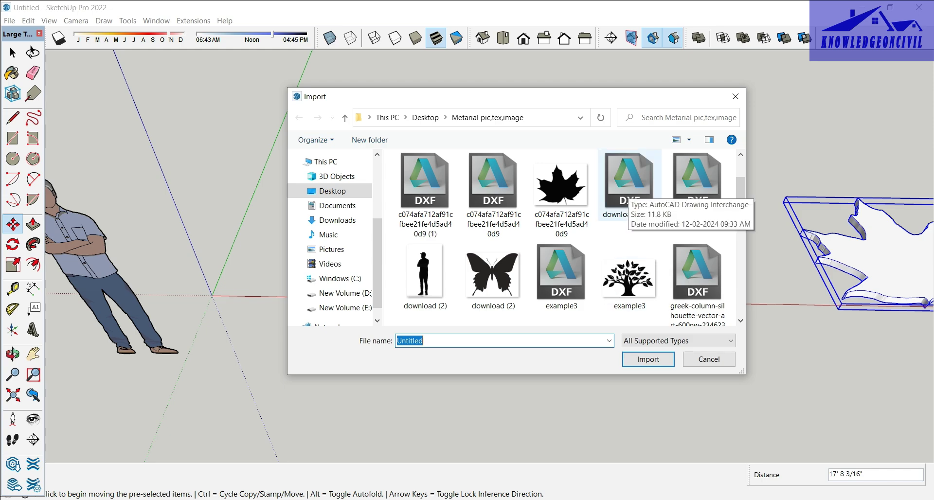
click(628, 189)
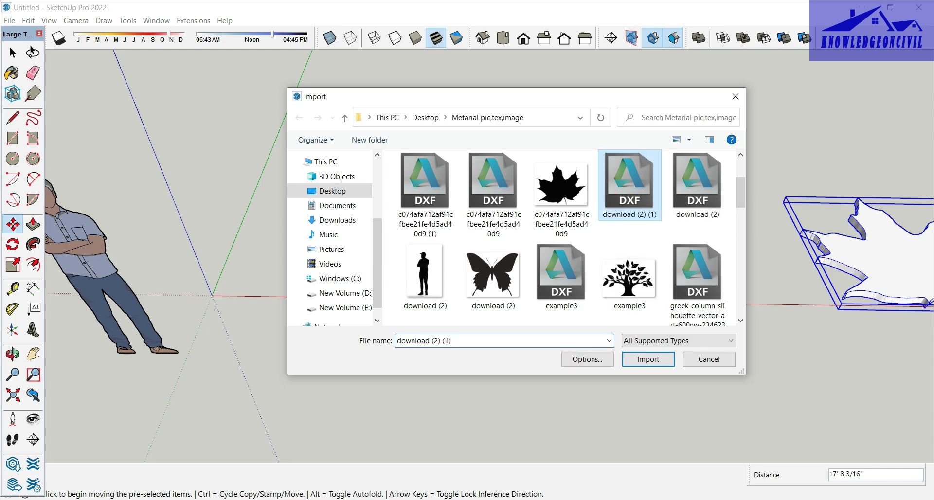
click(648, 359)
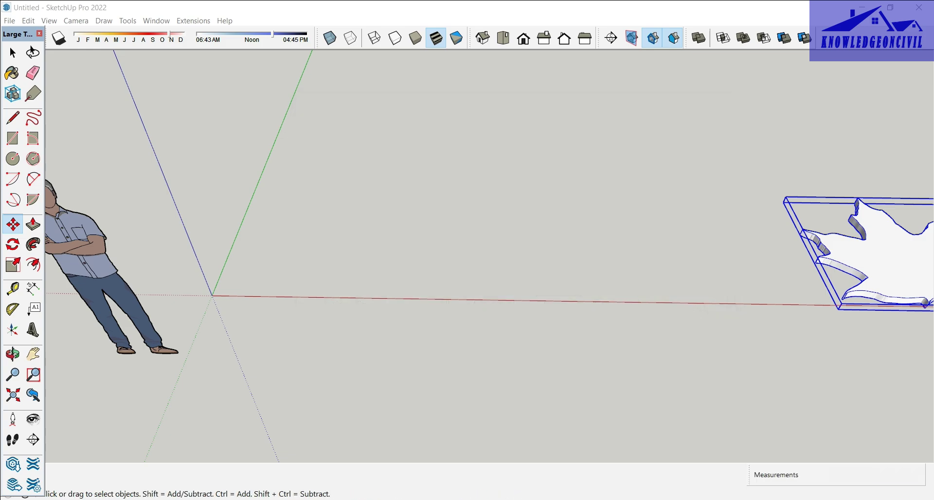
click(527, 346)
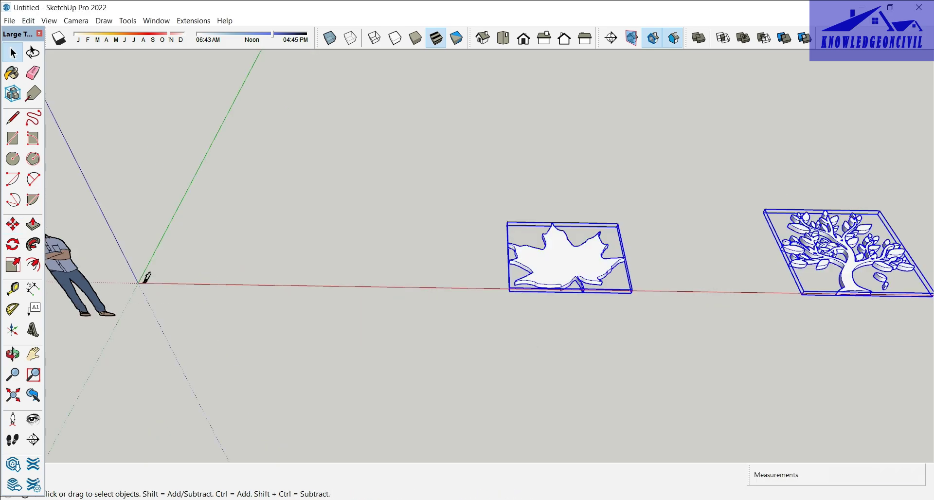
- Scale the small imported standing-man outline up to nearly the height of the reference figure
scroll(146, 277, up, 5)
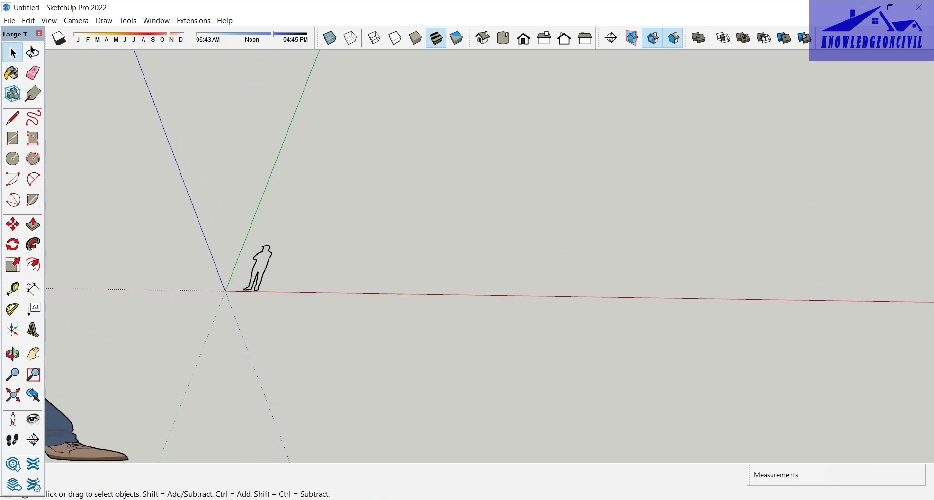
click(259, 271)
key(s)
click(273, 246)
scroll(494, 147, down, 4)
middle_drag(493, 148, 928, 235)
click(400, 159)
key(space)
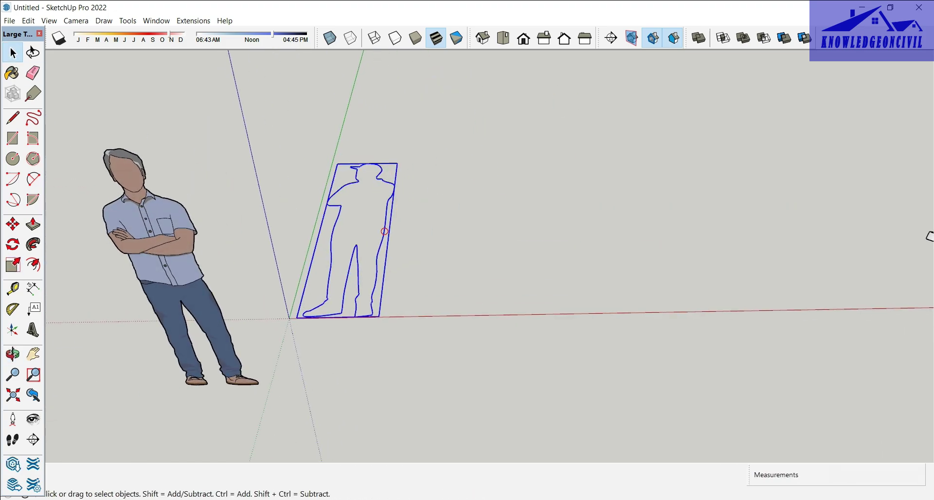
- Explode the standing-man component and fill its outline with a face using a temporary line across the waist
right_click(385, 210)
click(416, 291)
key(l)
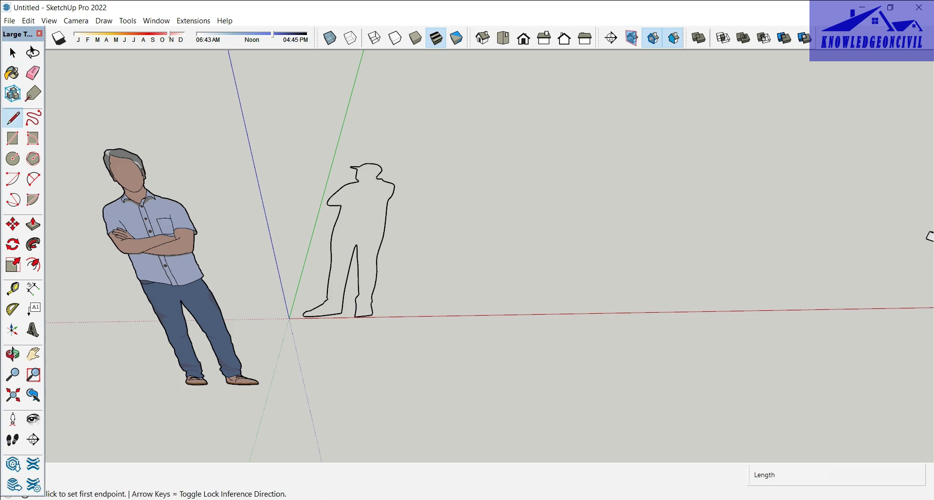
click(384, 225)
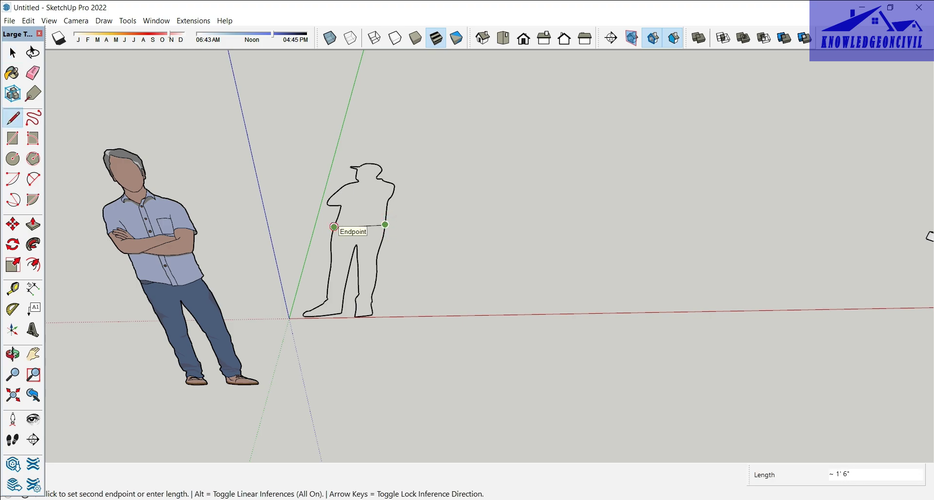
click(335, 227)
key(e)
click(350, 225)
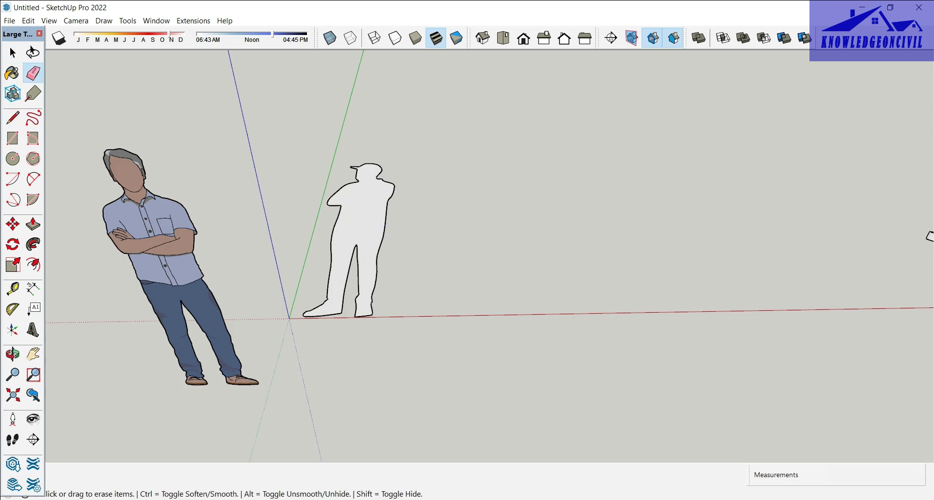
- Extrude the standing-man face 3" with Push/Pull
key(p)
click(357, 223)
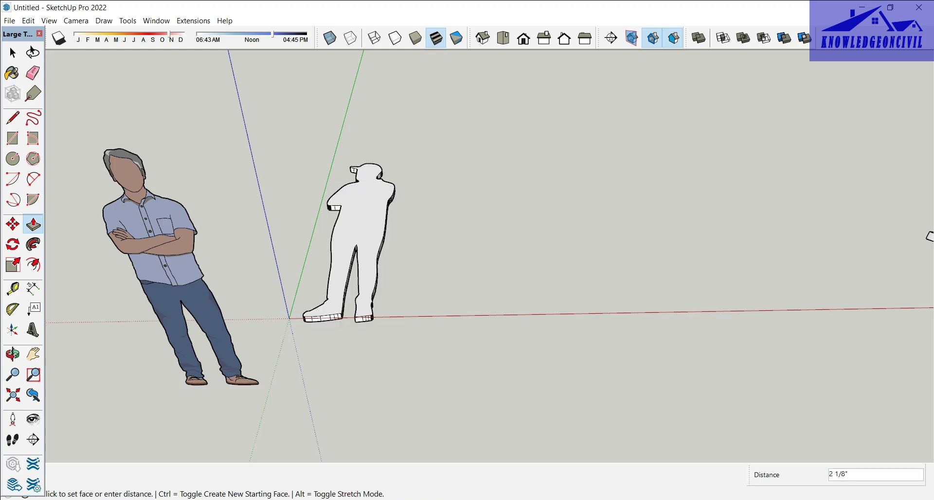
key(Return)
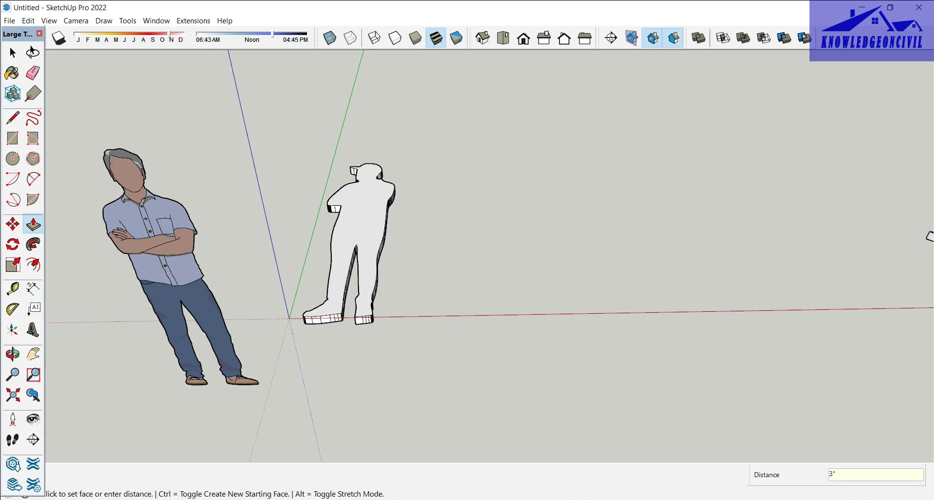
- Soften the side edges of the extruded standing man with Smooth normals and Soften coplanar enabled
middle_drag(417, 236, 391, 209)
scroll(559, 221, up, 1)
scroll(544, 225, down, 1)
key(space)
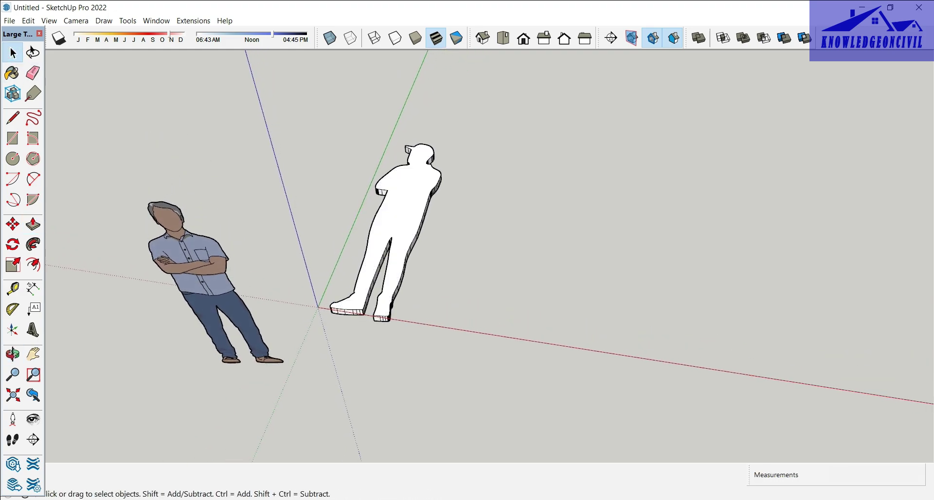
drag(301, 109, 499, 393)
right_click(394, 227)
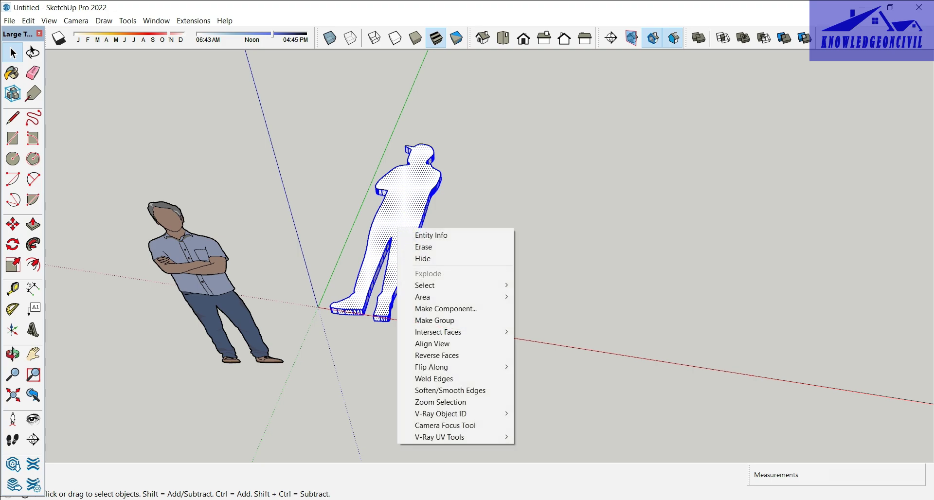
click(430, 235)
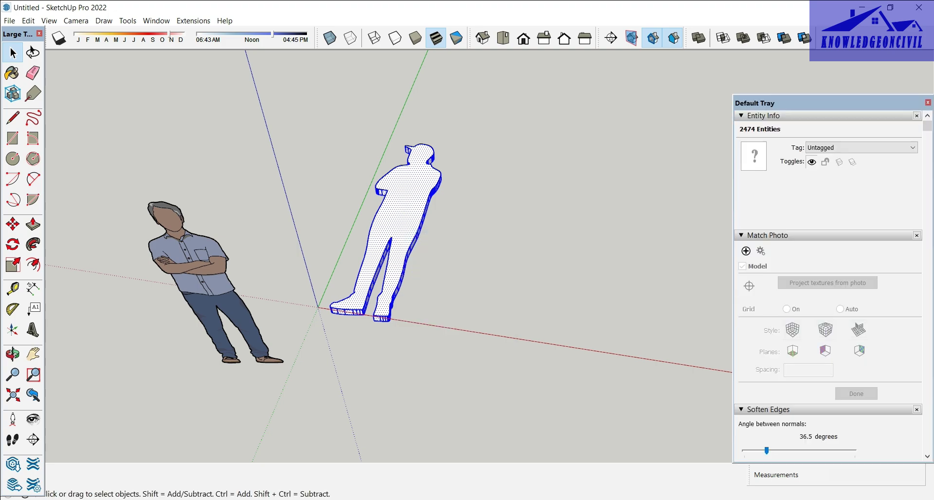
scroll(828, 287, down, 1)
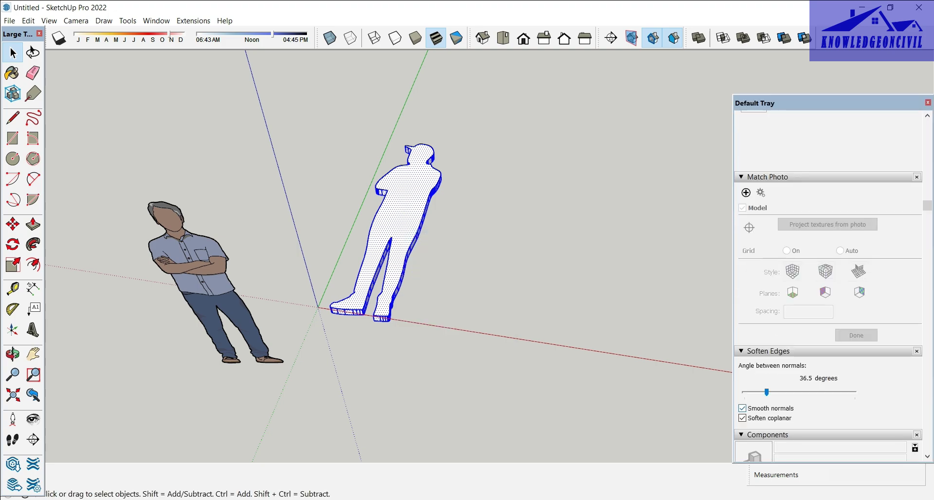
click(742, 418)
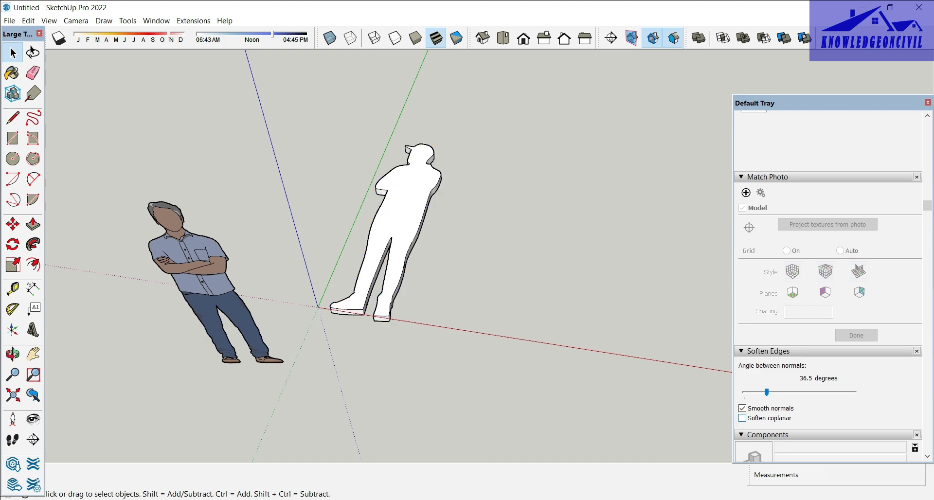
click(742, 418)
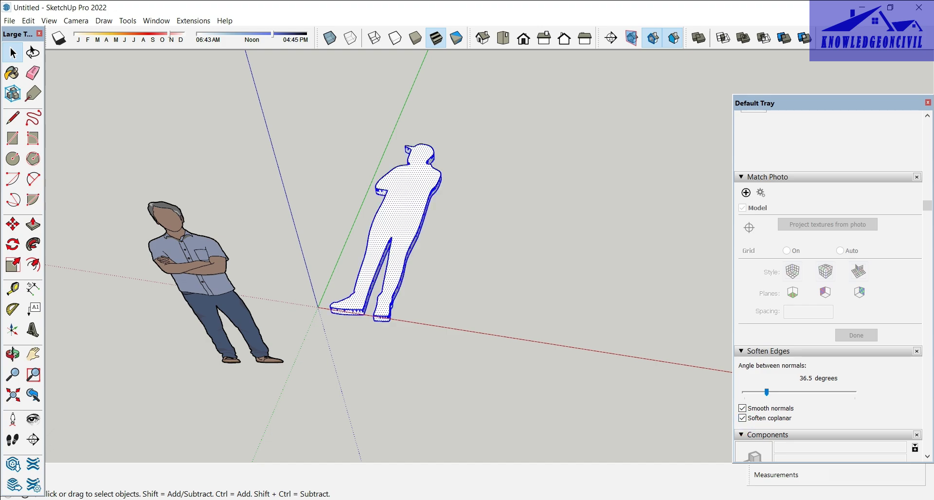
click(508, 266)
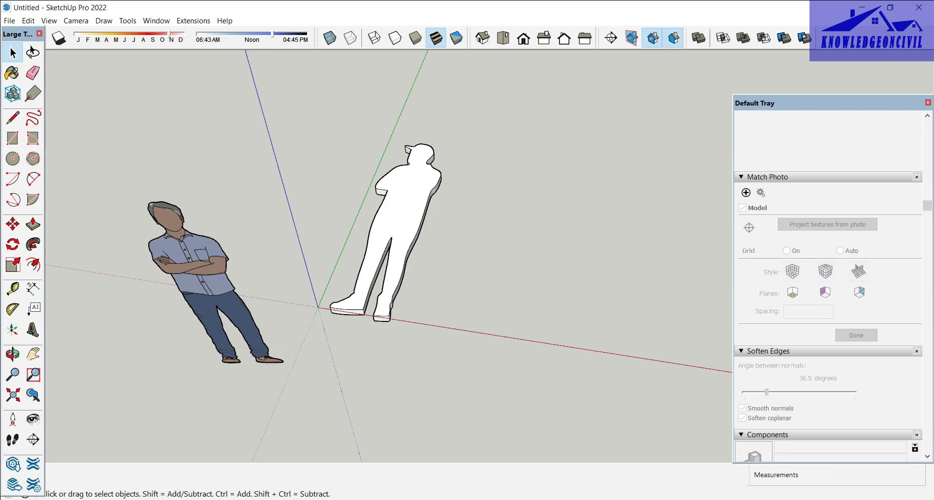
click(928, 102)
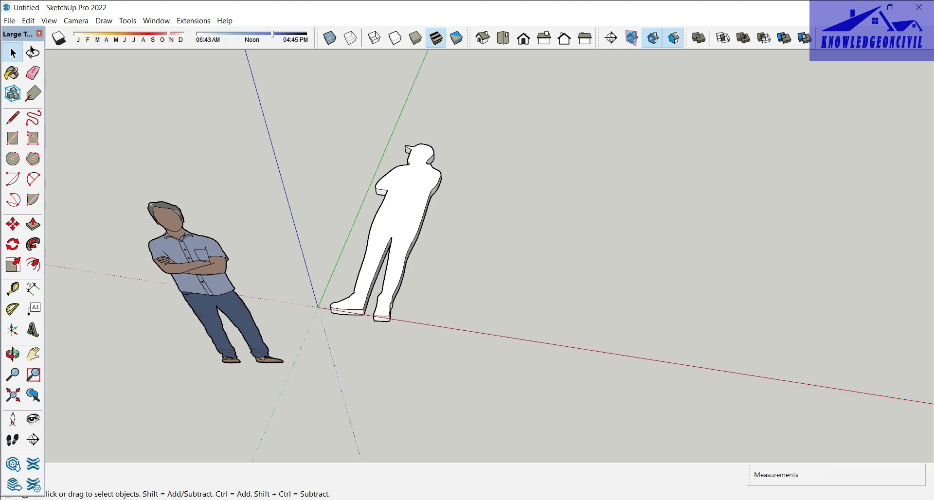
mouse_move(467, 244)
middle_down()
mouse_move(467, 217)
mouse_move(472, 239)
middle_up()
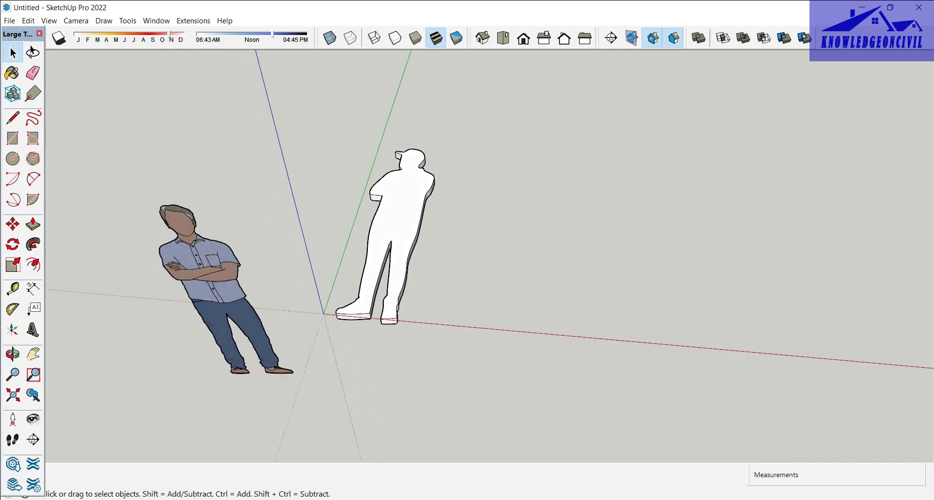
- Select all of the extruded standing man's connected geometry and make it a group
scroll(307, 221, down, 3)
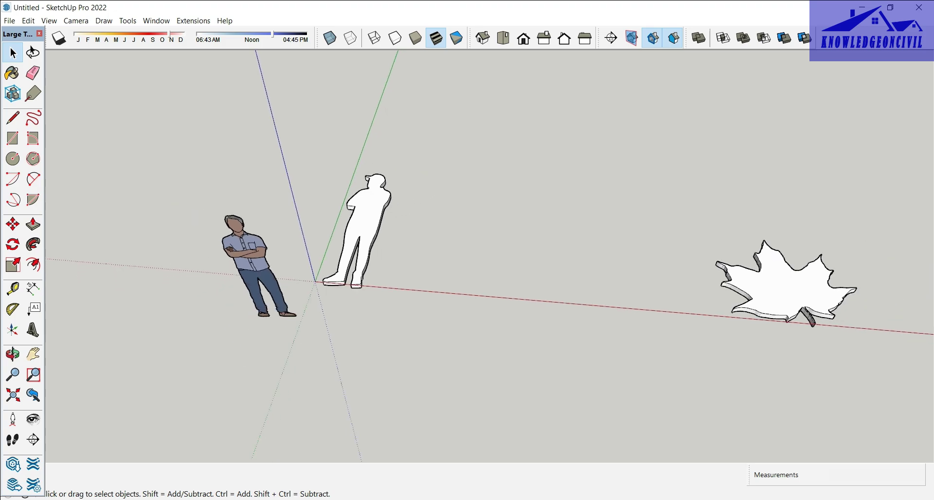
click(356, 226)
right_click(357, 226)
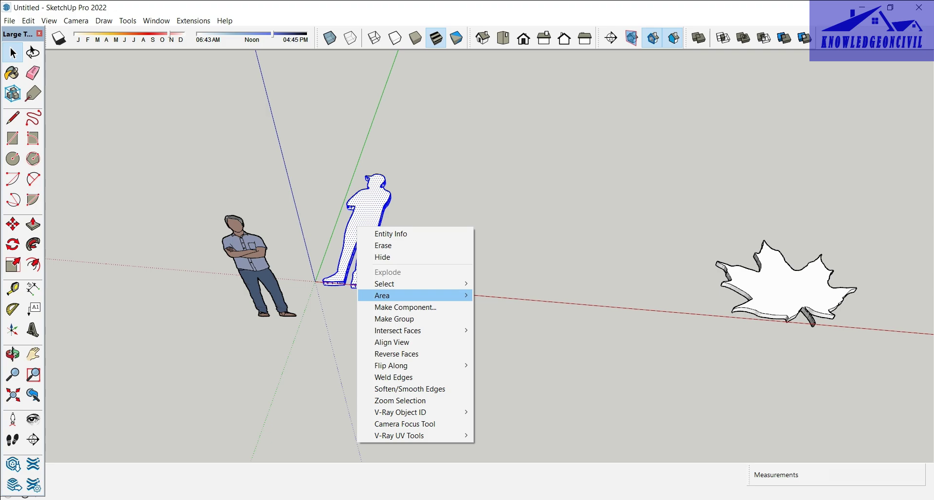
click(394, 318)
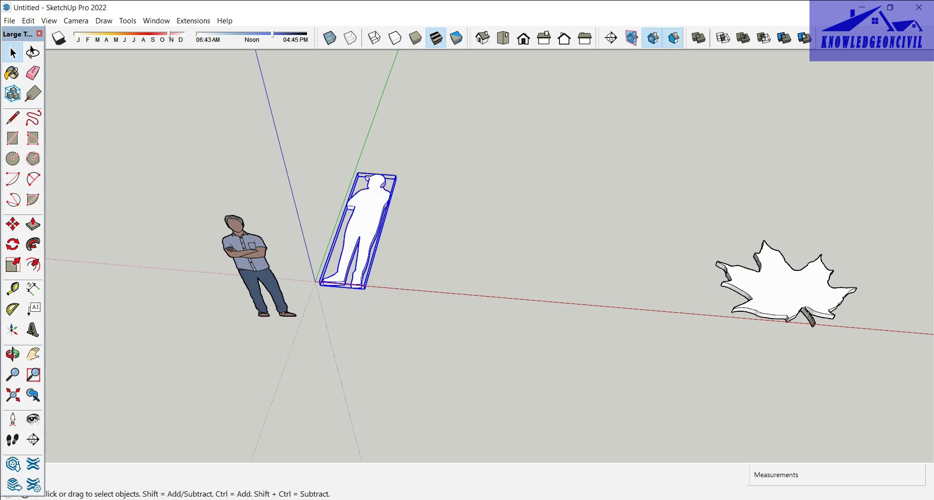
key(m)
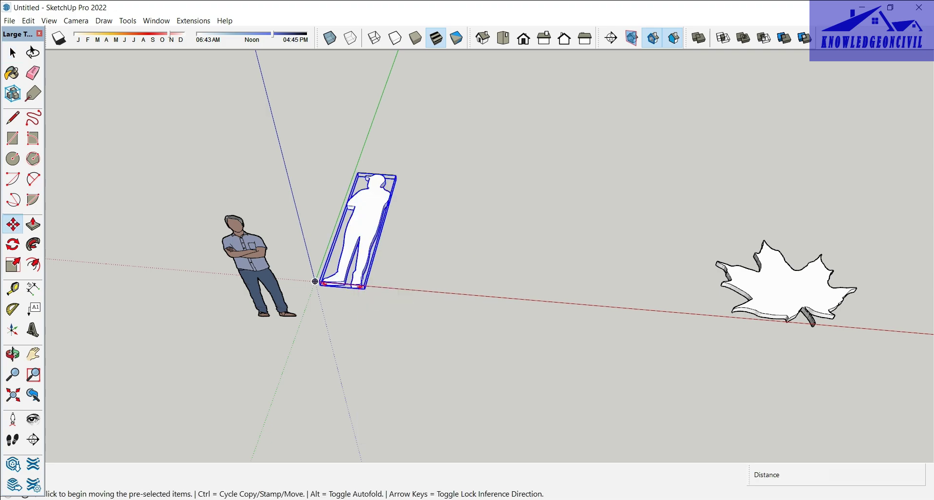
click(320, 284)
key(Escape)
- Delete the coloured reference figure beside the origin
scroll(335, 292, down, 3)
shift+middle_drag(336, 292, 246, 266)
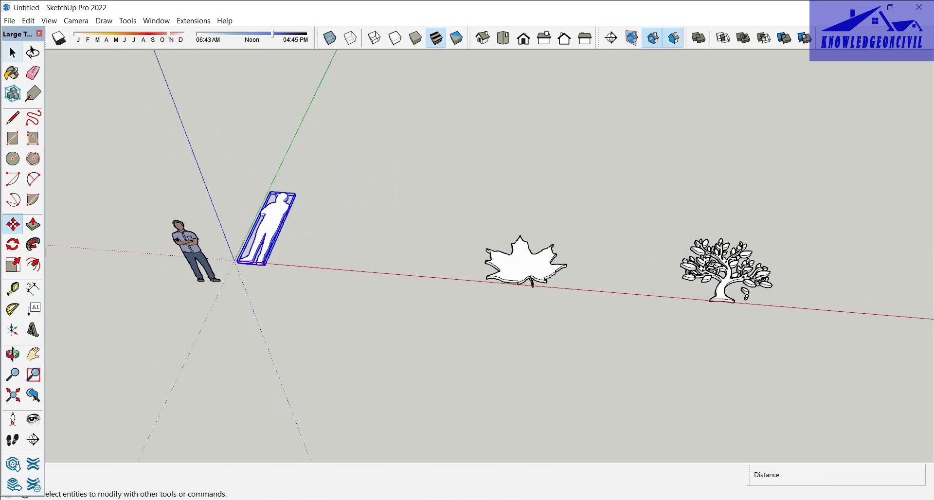
click(12, 53)
click(192, 250)
key(Delete)
- Move the standing man, maple leaf and tree together along the red axis, away from the origin
key(ctrl+a)
key(m)
click(236, 266)
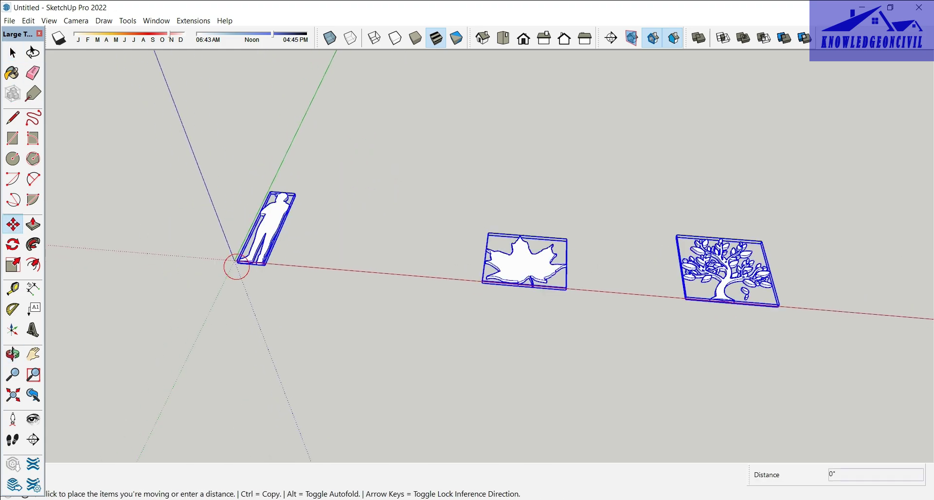
click(547, 292)
- Import the butterfly DXF file "download (2)" from the Metarial pic,tex,image folder
scroll(228, 270, up, 3)
middle_drag(219, 268, 214, 294)
click(10, 21)
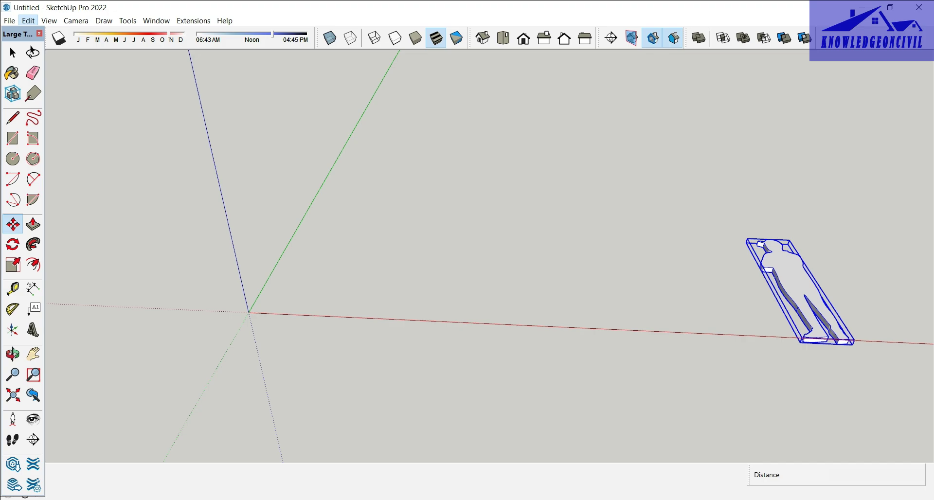
click(28, 20)
mouse_move(10, 21)
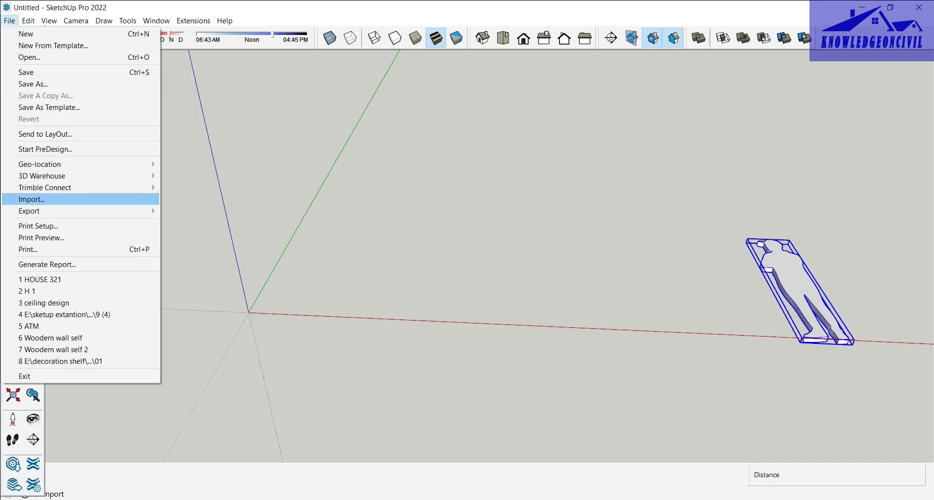
click(32, 199)
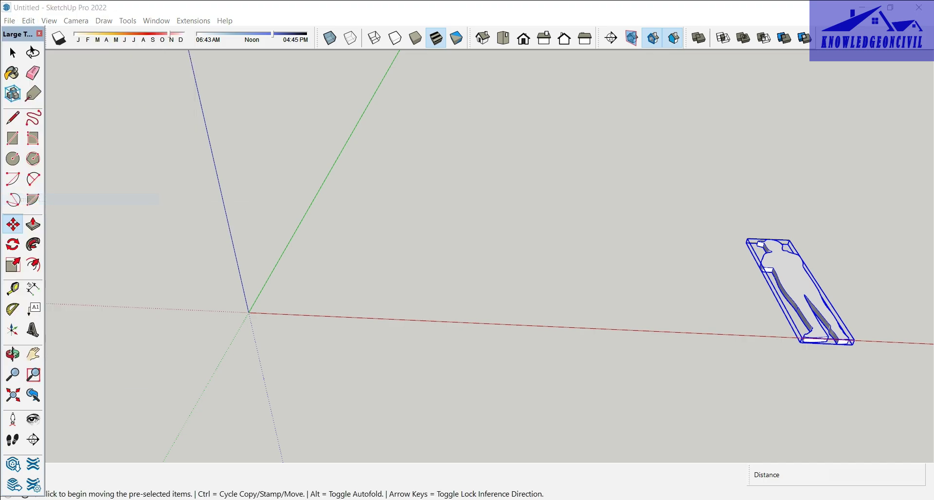
scroll(562, 280, down, 1)
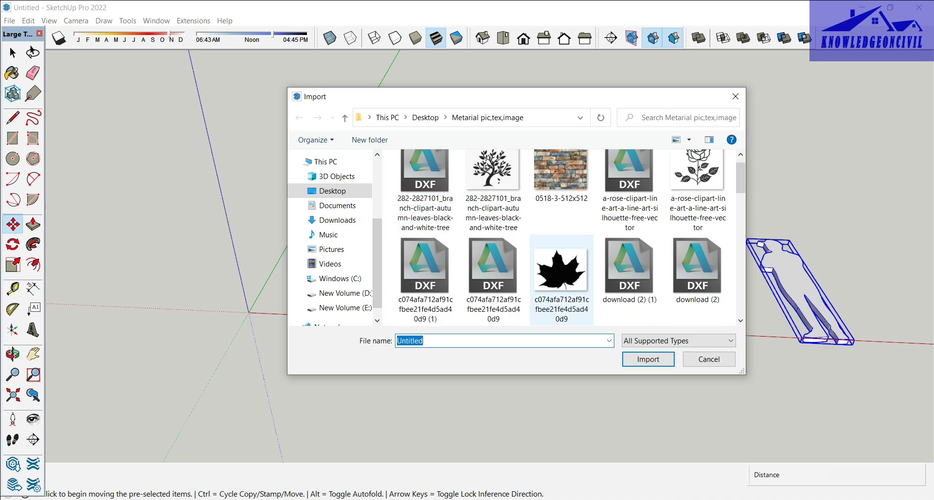
scroll(562, 272, down, 2)
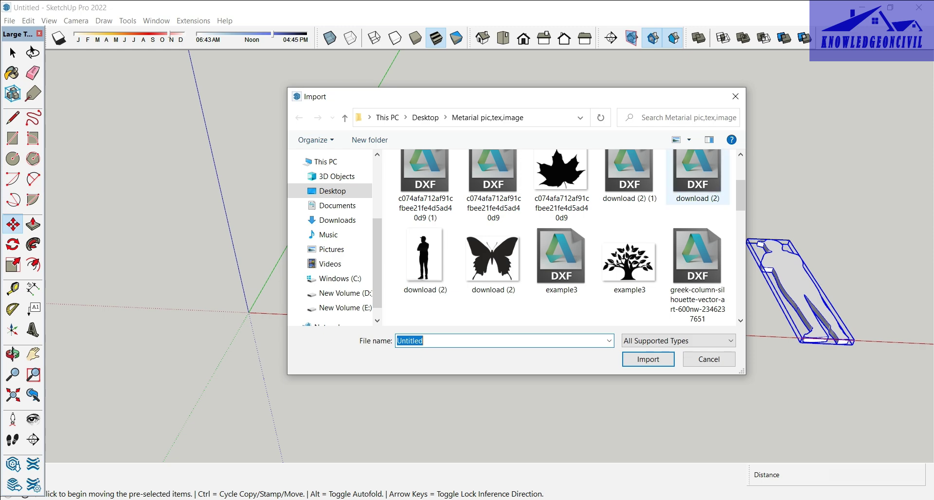
click(697, 181)
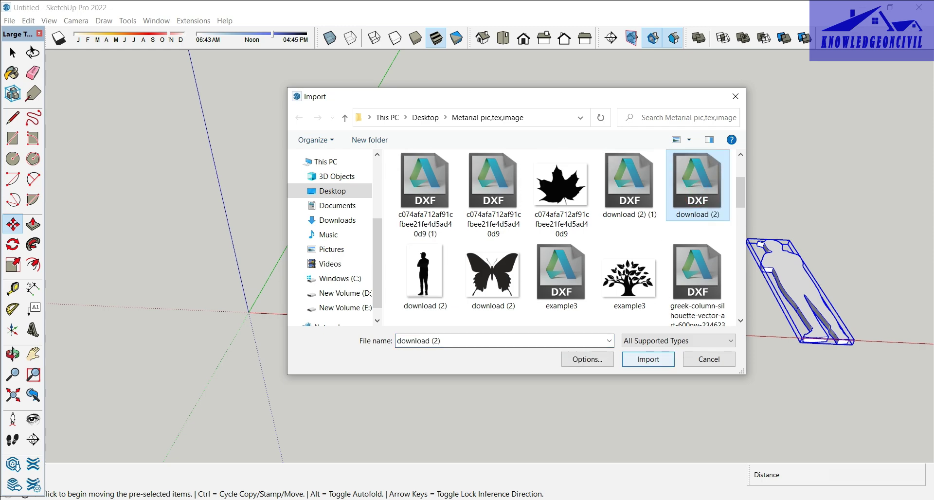
key(Return)
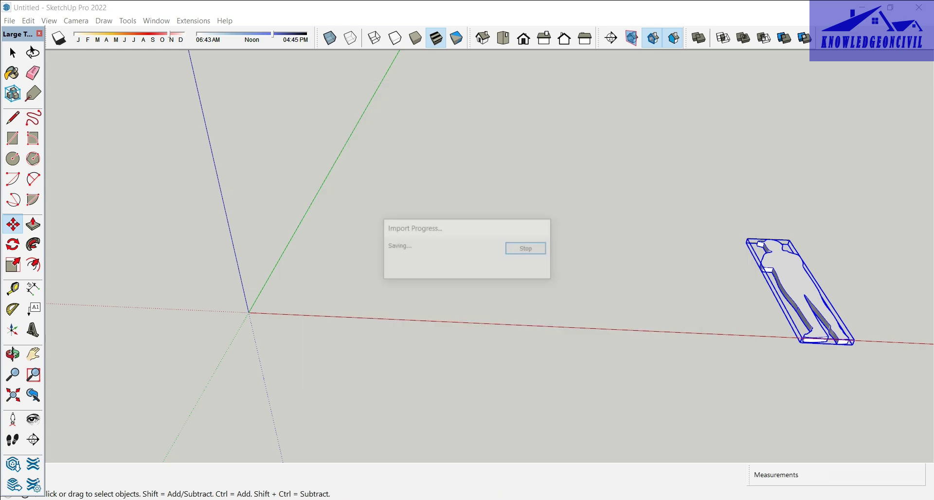
click(527, 346)
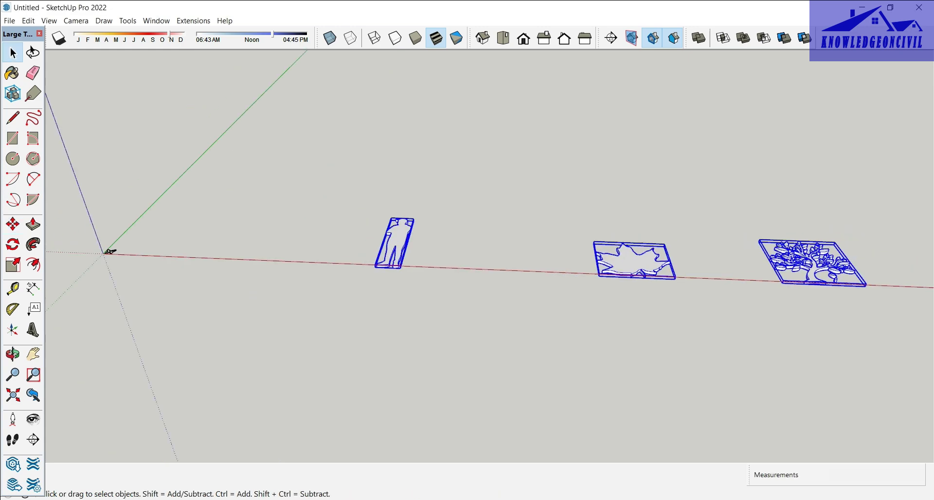
- Scale the small imported butterfly outline up to several times its size from its far corner
scroll(115, 254, up, 3)
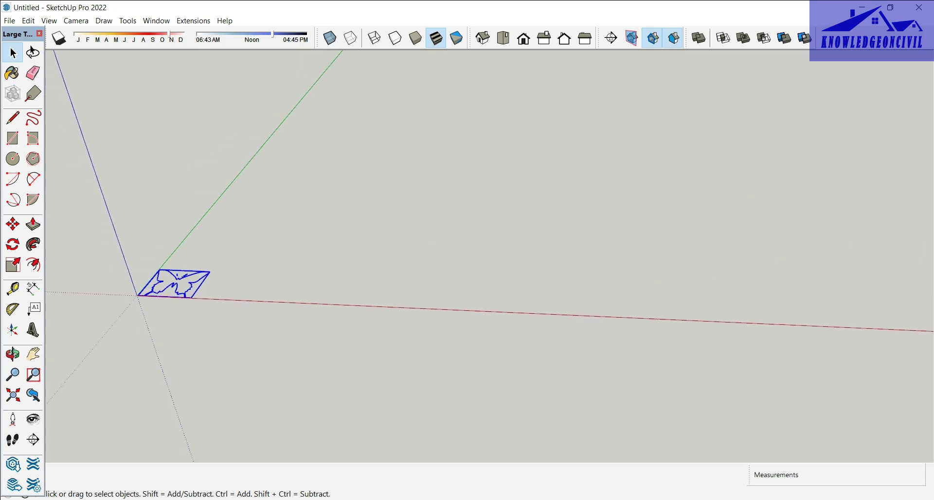
key(s)
drag(210, 272, 542, 161)
middle_drag(467, 204, 506, 253)
key(space)
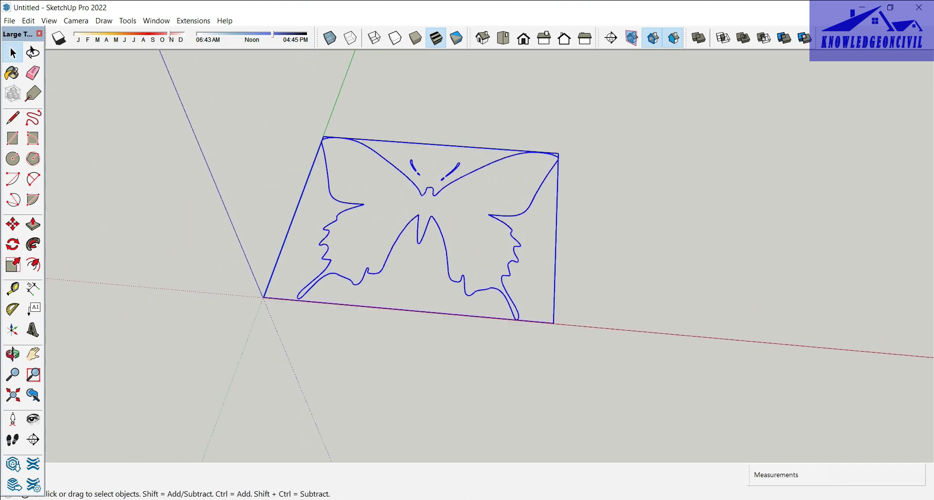
- Explode the butterfly component and fill its body outline with a face using a temporary line across one upper wing
right_click(529, 206)
click(560, 287)
click(608, 248)
middle_drag(467, 243, 477, 236)
scroll(433, 185, up, 1)
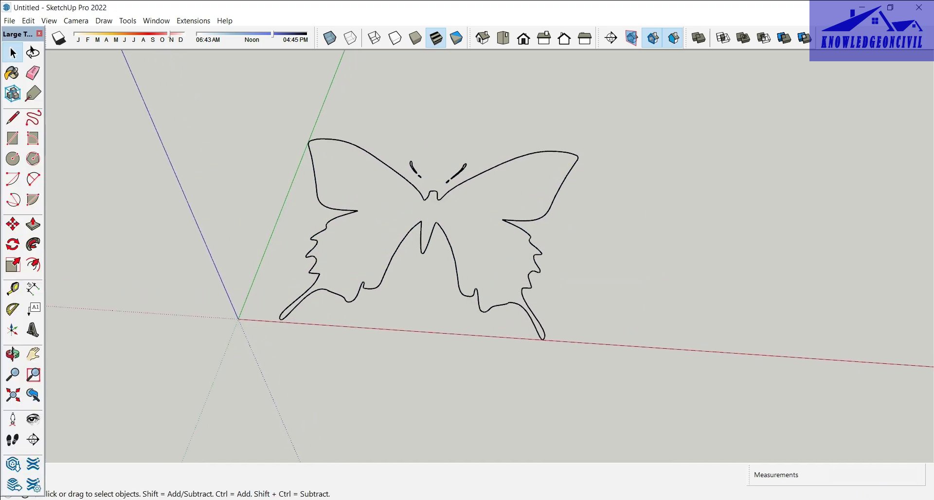
key(l)
click(340, 210)
click(391, 168)
key(e)
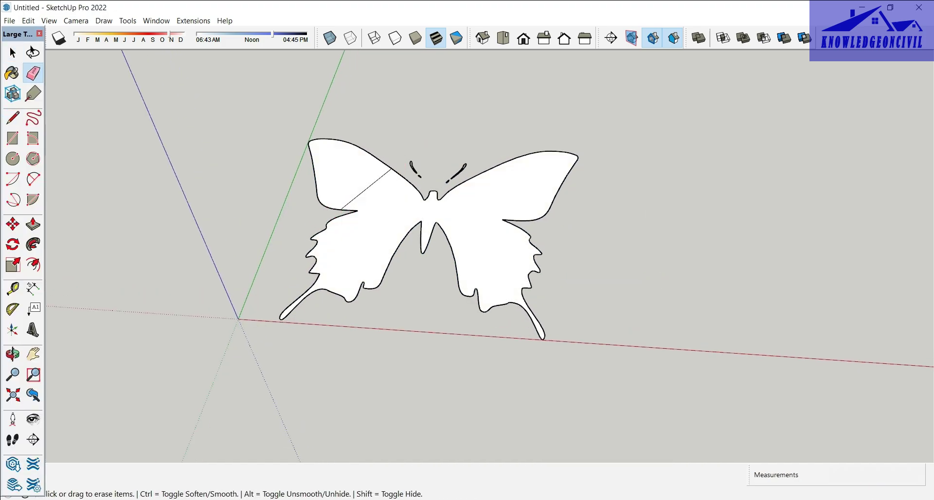
- Fill the four small antenna outlines with faces by drawing short lines across them, and erase those lines
key(l)
scroll(416, 171, up, 4)
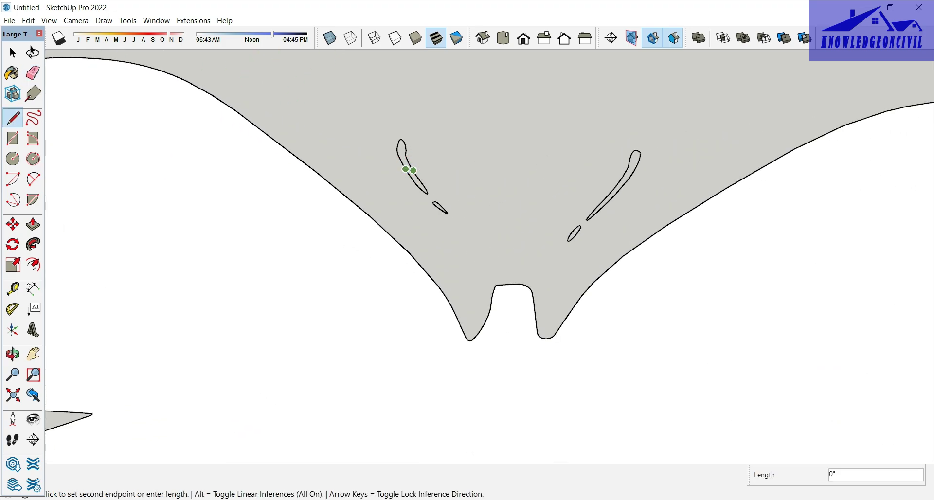
click(438, 208)
click(440, 204)
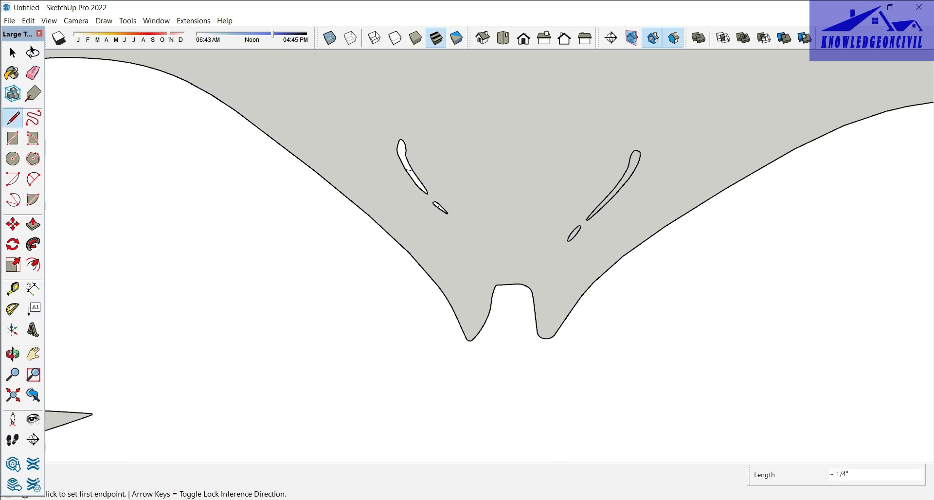
click(628, 183)
click(623, 179)
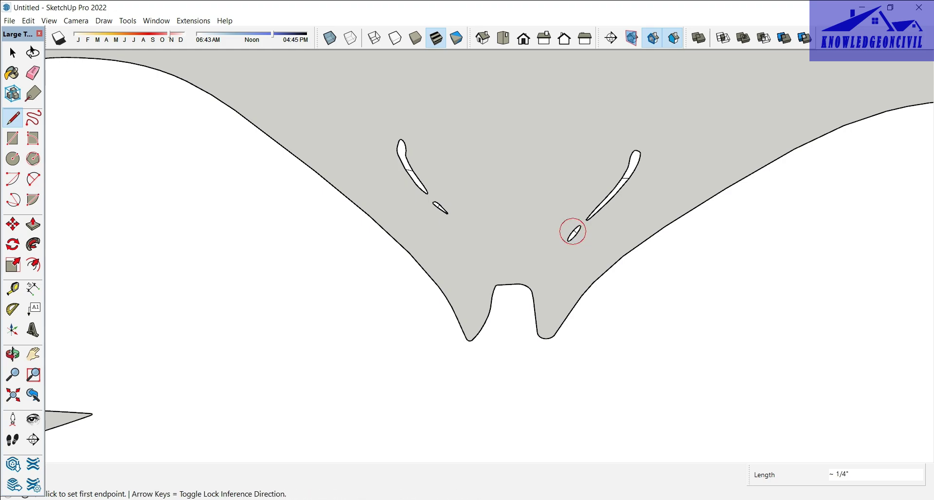
key(e)
scroll(412, 167, up, 3)
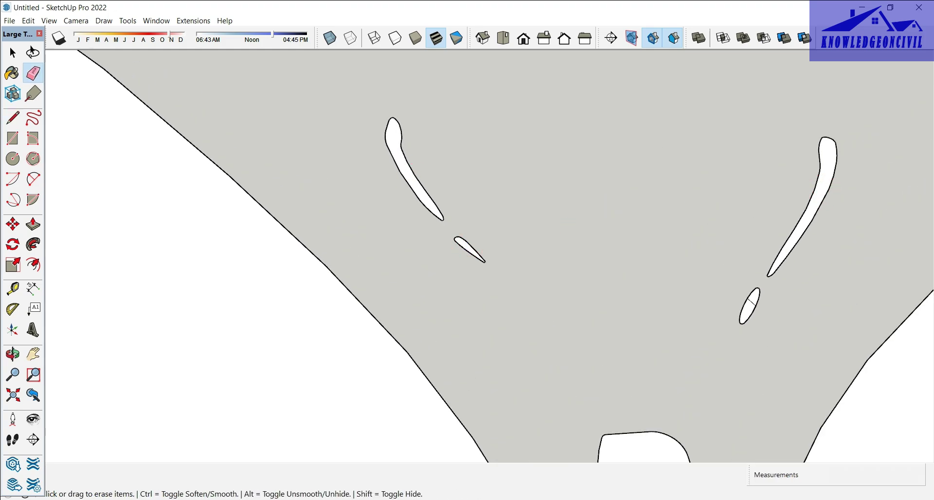
- Extrude the butterfly's body and wing face 3" with Push/Pull
scroll(549, 213, down, 6)
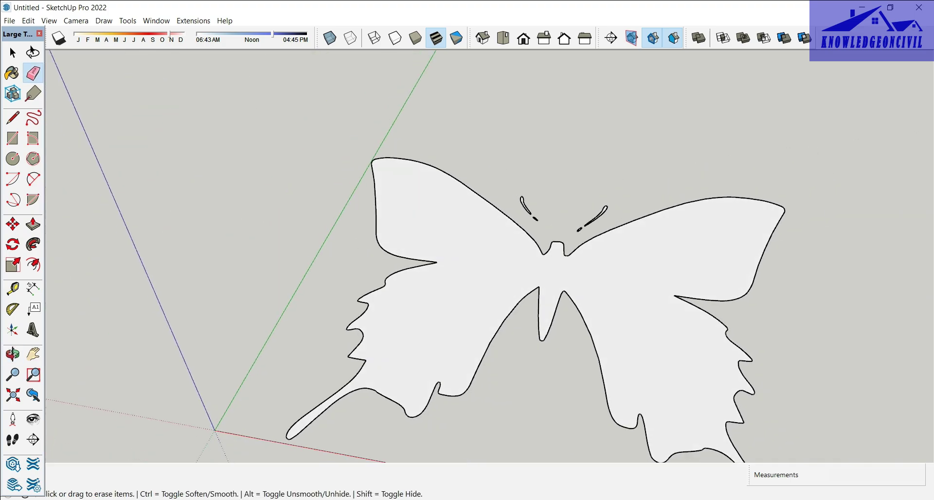
key(p)
click(554, 275)
text(3)
key(Return)
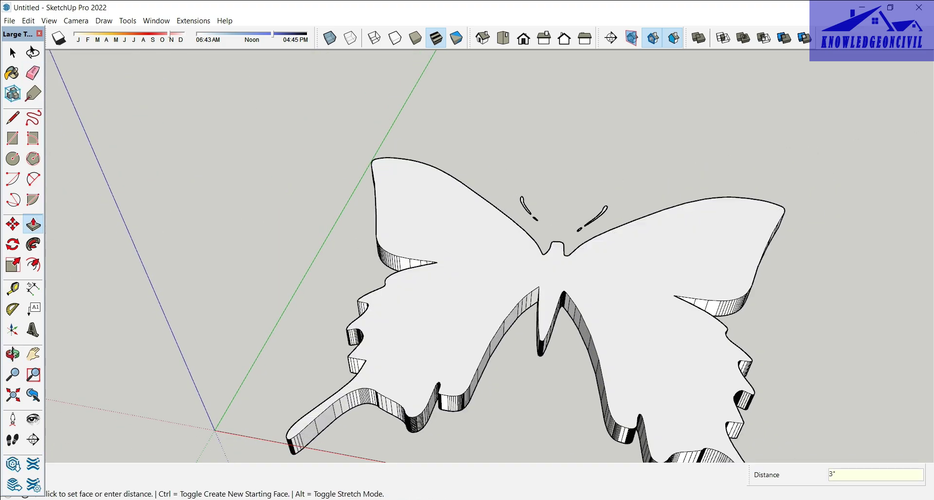
- Extrude the separate antenna pieces to the same thickness as the butterfly body
middle_drag(486, 243, 530, 165)
click(576, 389)
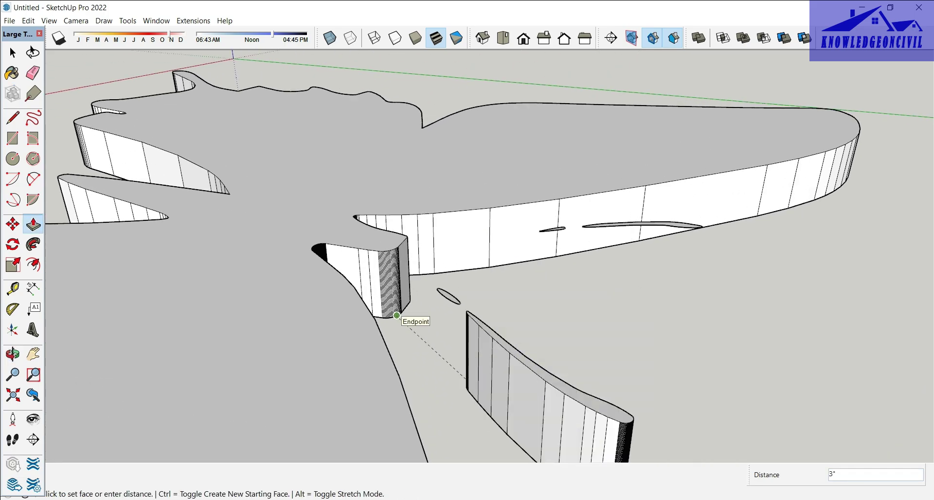
click(397, 315)
click(395, 316)
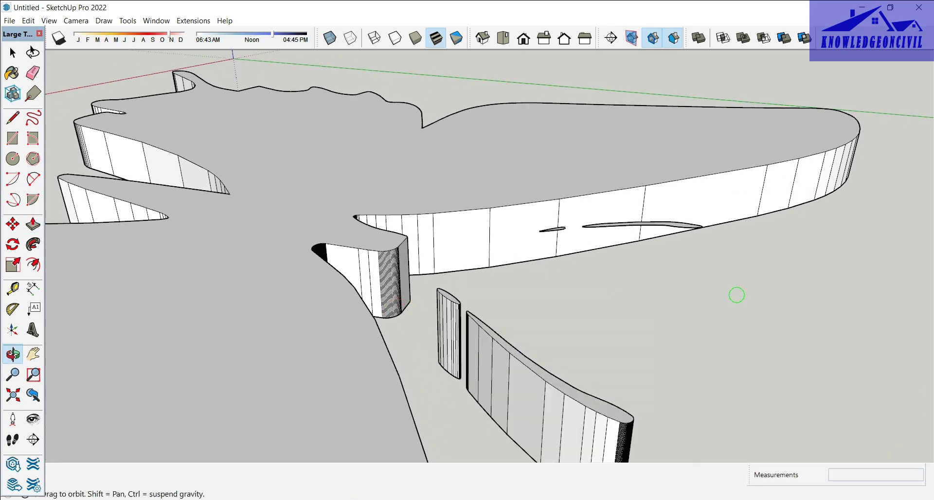
middle_drag(736, 294, 681, 272)
click(333, 270)
click(345, 341)
middle_drag(486, 292, 438, 262)
click(540, 350)
click(466, 319)
- Soften the side edges of the whole butterfly, antennae included, with Smooth normals and Soften coplanar enabled
scroll(466, 319, down, 8)
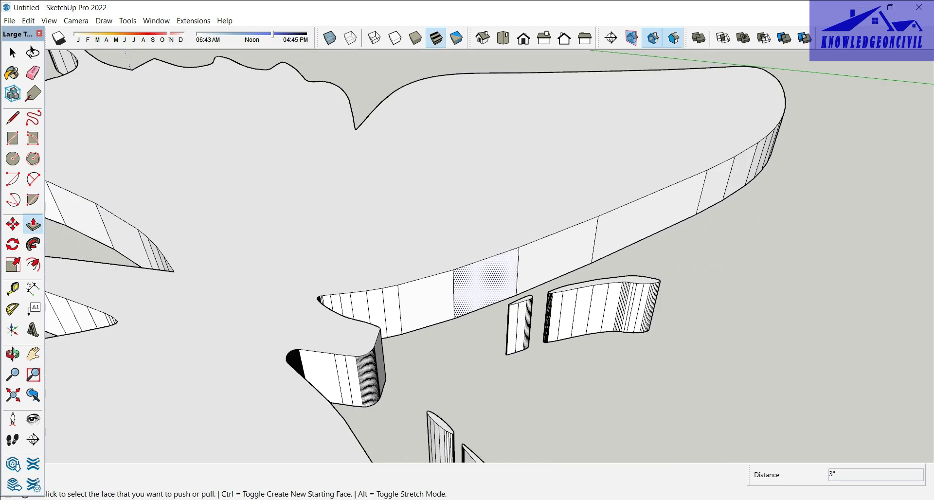
middle_drag(292, 273, 204, 302)
scroll(535, 340, up, 4)
scroll(696, 292, down, 3)
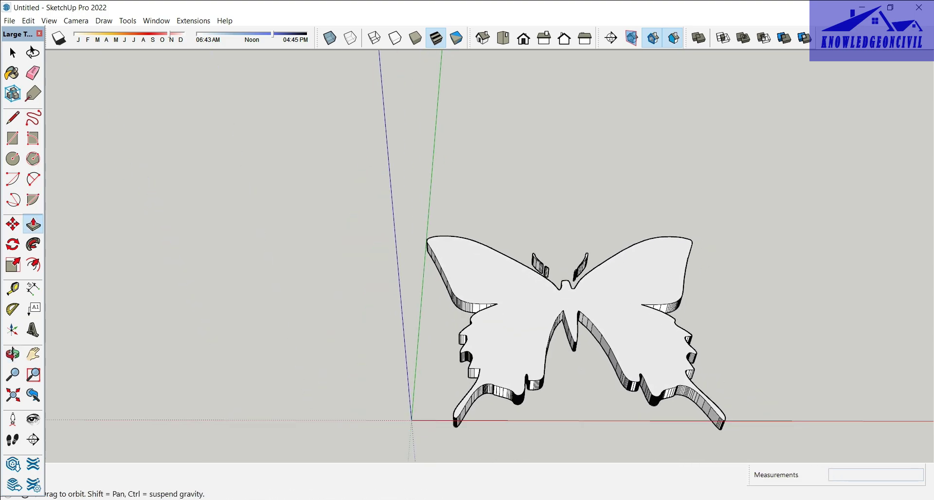
middle_drag(694, 323, 608, 345)
key(space)
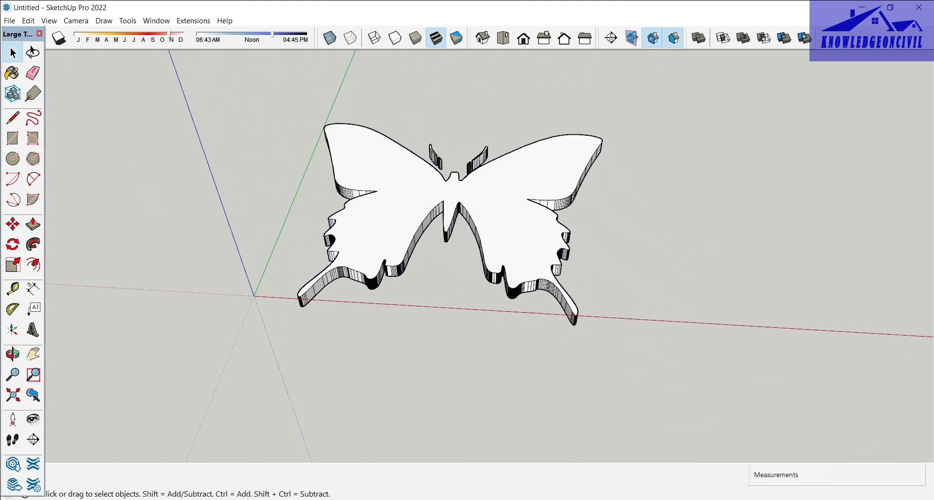
triple_click(542, 240)
right_click(542, 240)
click(559, 242)
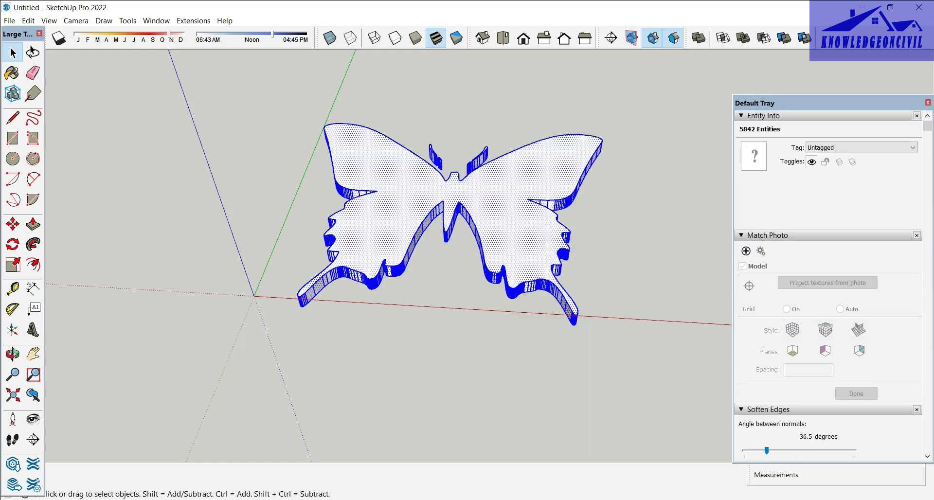
click(743, 360)
key(ctrl+a)
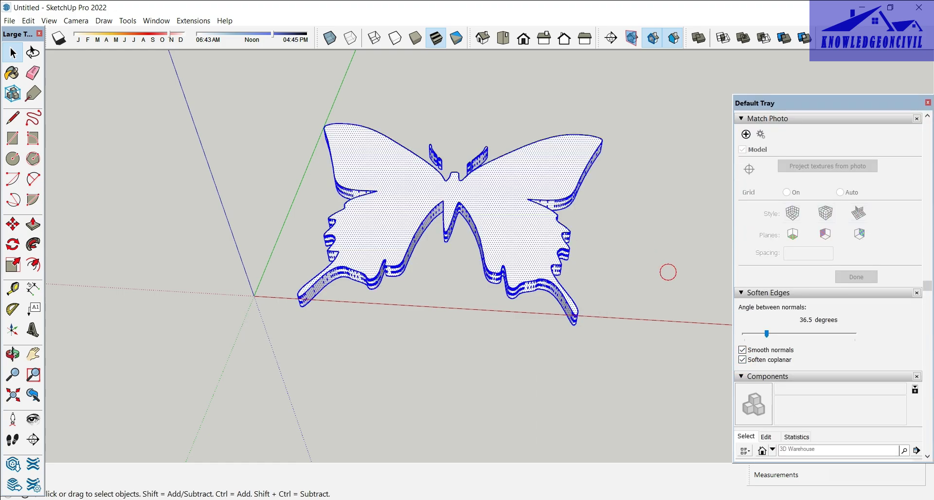
click(666, 271)
- Select the whole butterfly with its antennae and make it a group
mouse_move(462, 243)
middle_down()
mouse_move(438, 248)
mouse_move(467, 243)
mouse_move(467, 214)
mouse_move(469, 239)
middle_up()
right_click(404, 199)
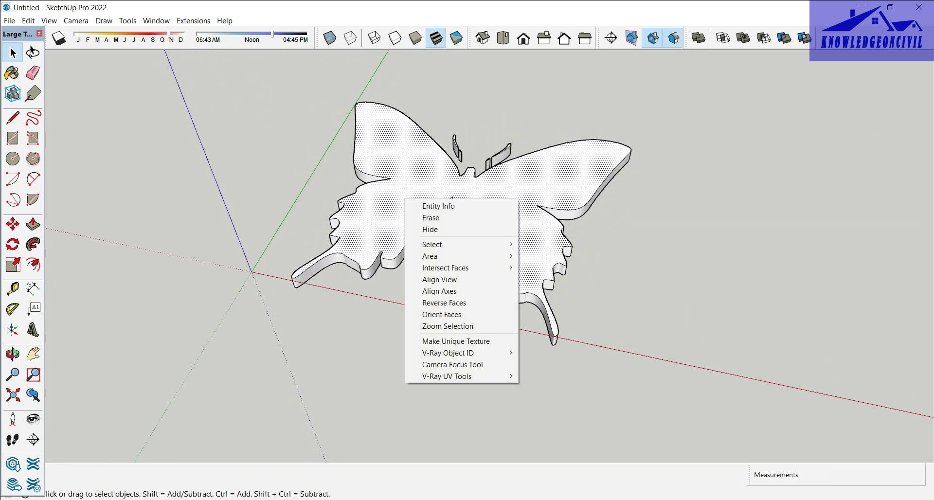
click(539, 175)
triple_click(539, 176)
click(639, 259)
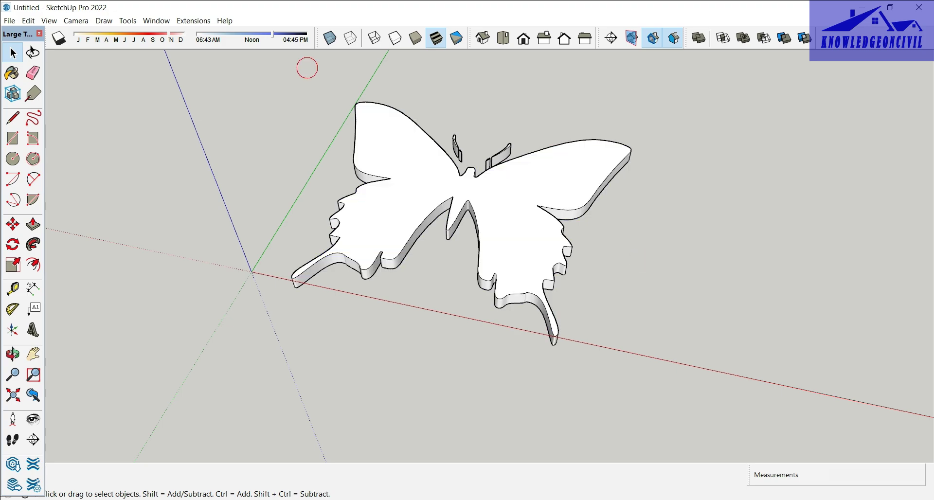
drag(307, 68, 607, 357)
drag(309, 157, 310, 158)
right_click(416, 160)
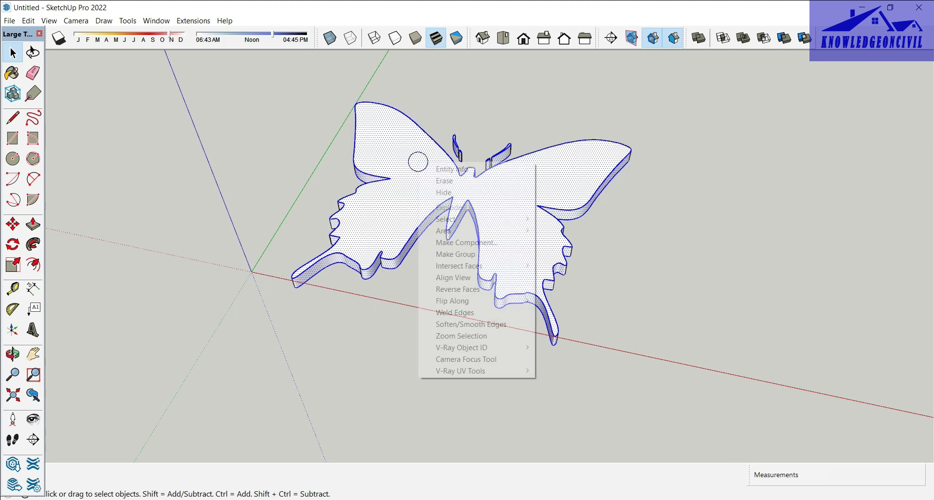
click(454, 254)
scroll(273, 246, down, 2)
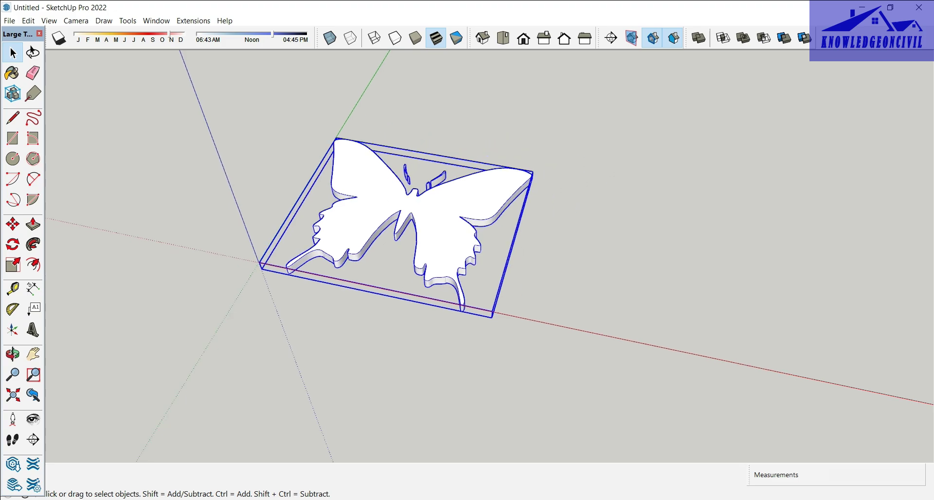
- Move the butterfly and the other finished models about 18' 6" along the red axis, clear of the origin
middle_drag(261, 312, 294, 287)
scroll(294, 288, down, 4)
key(m)
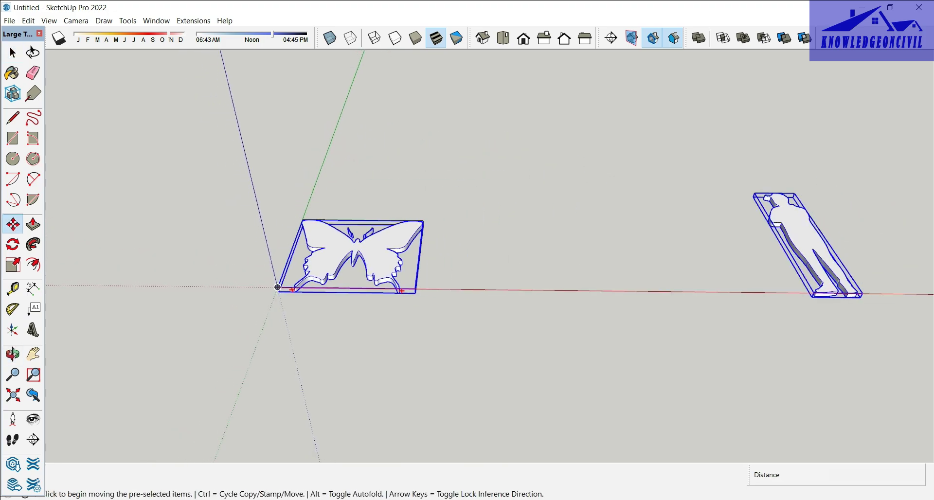
click(277, 288)
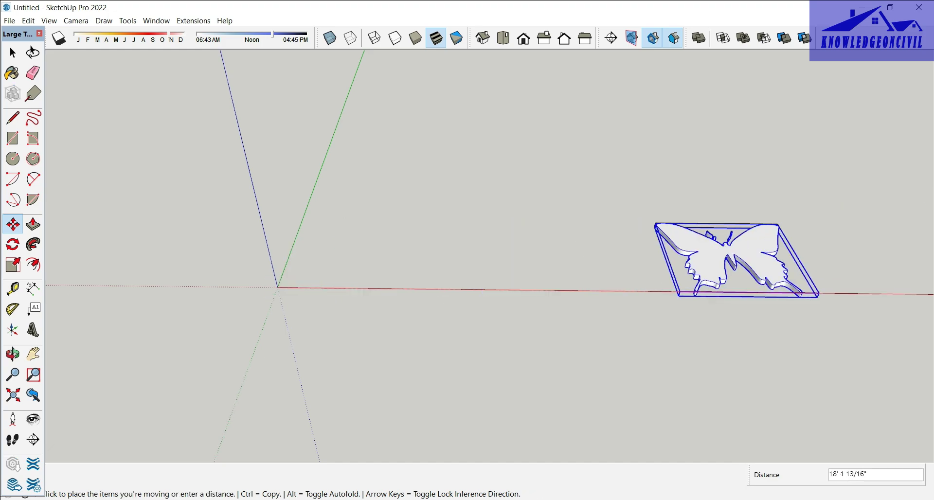
click(716, 293)
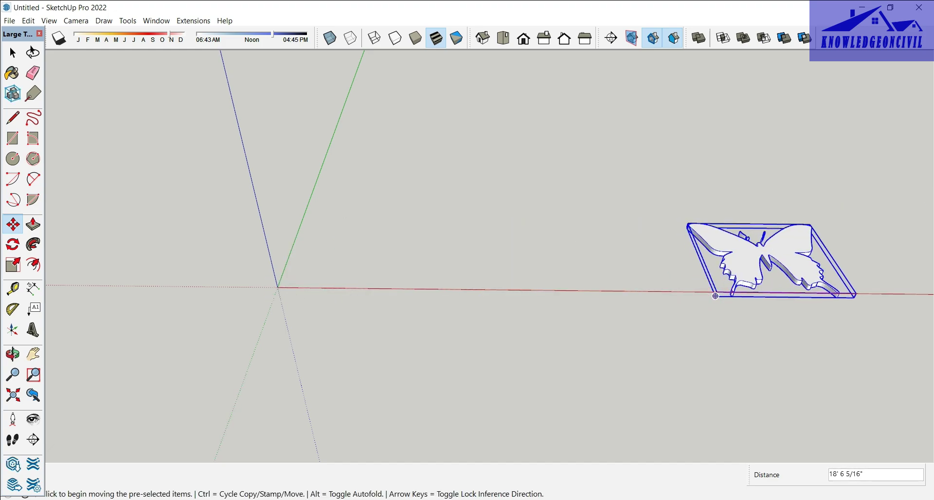
click(9, 21)
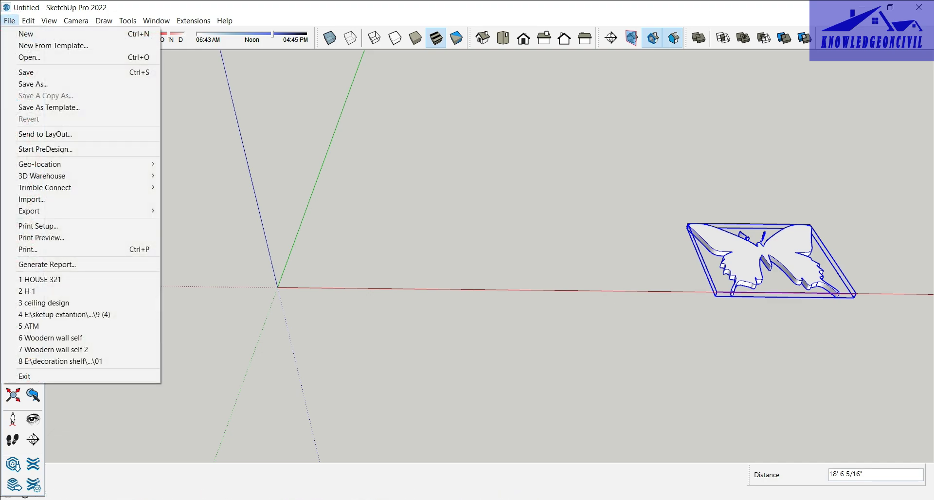
click(42, 200)
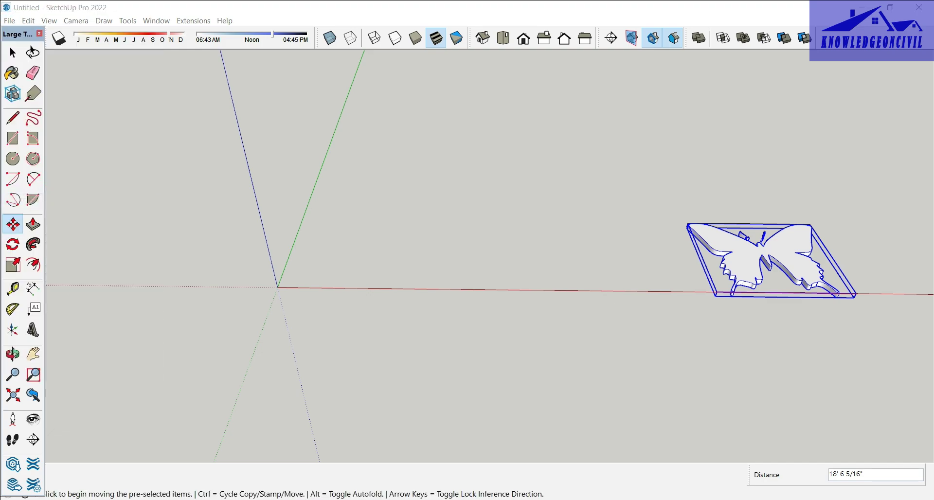
scroll(627, 262, down, 3)
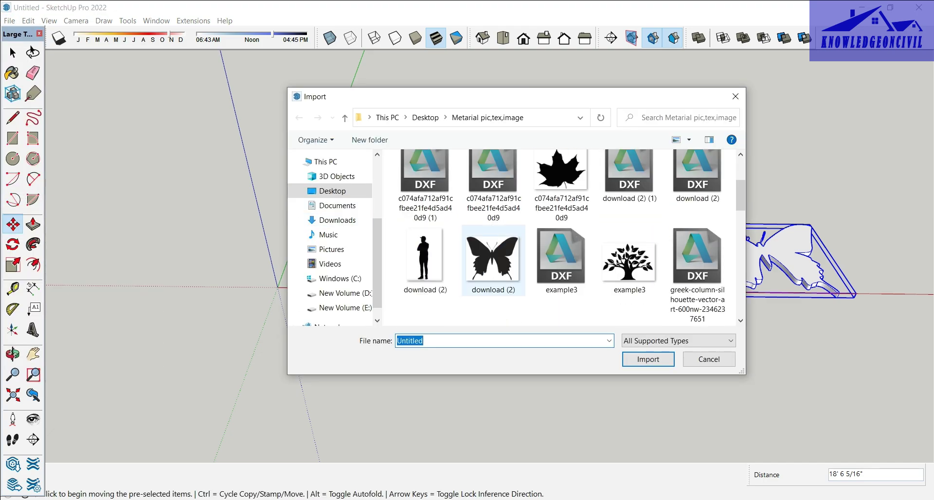
scroll(628, 263, down, 2)
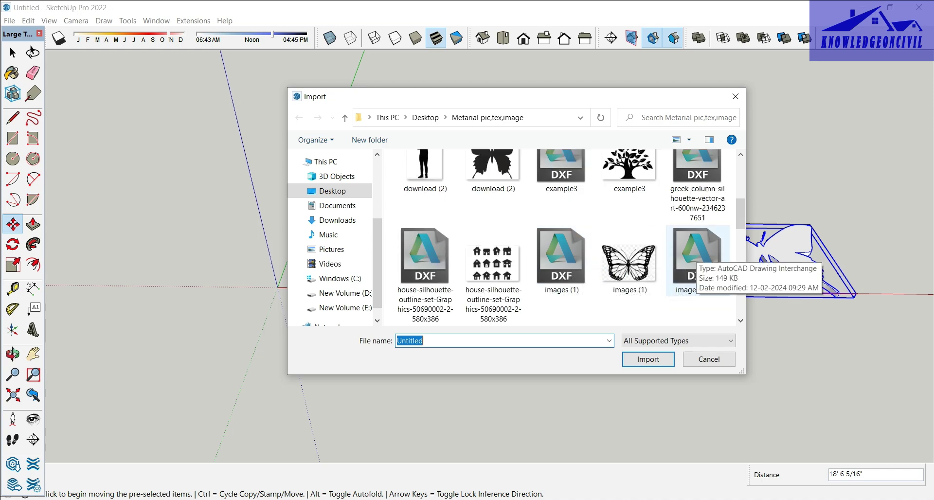
scroll(630, 262, down, 1)
scroll(627, 263, down, 1)
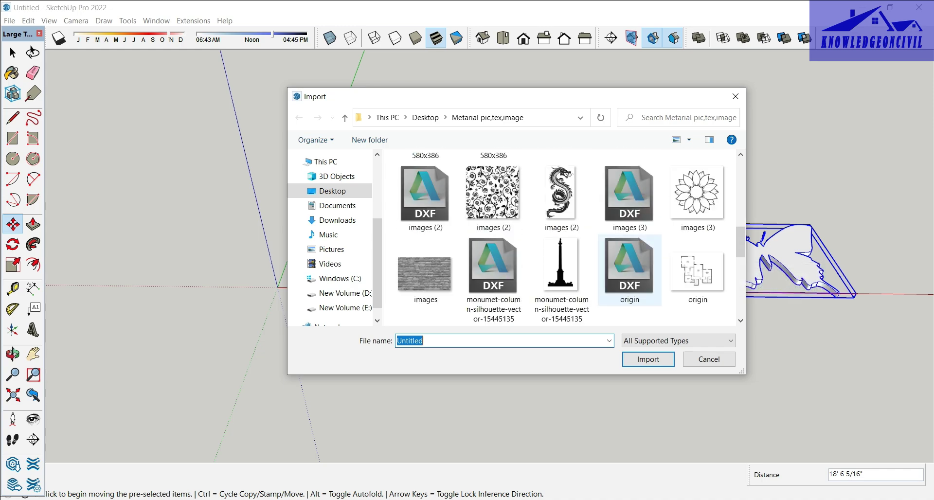
scroll(493, 204, up, 1)
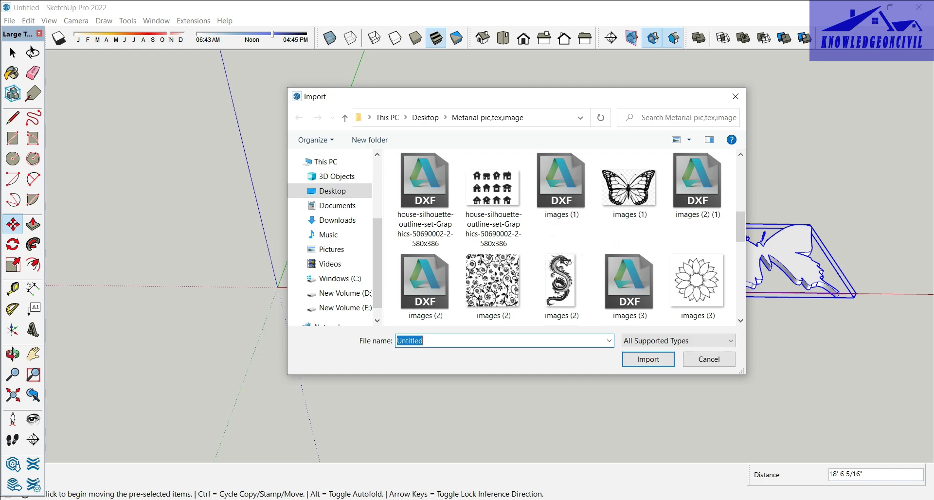
click(425, 190)
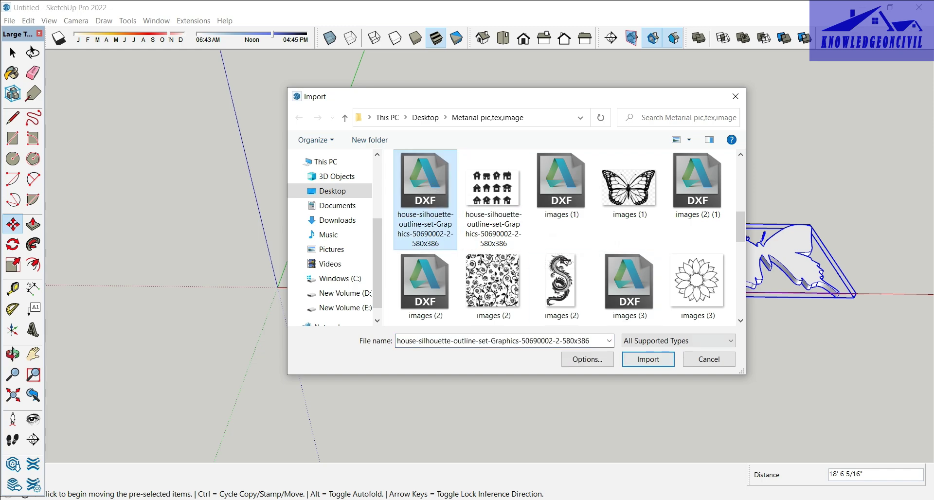
click(647, 359)
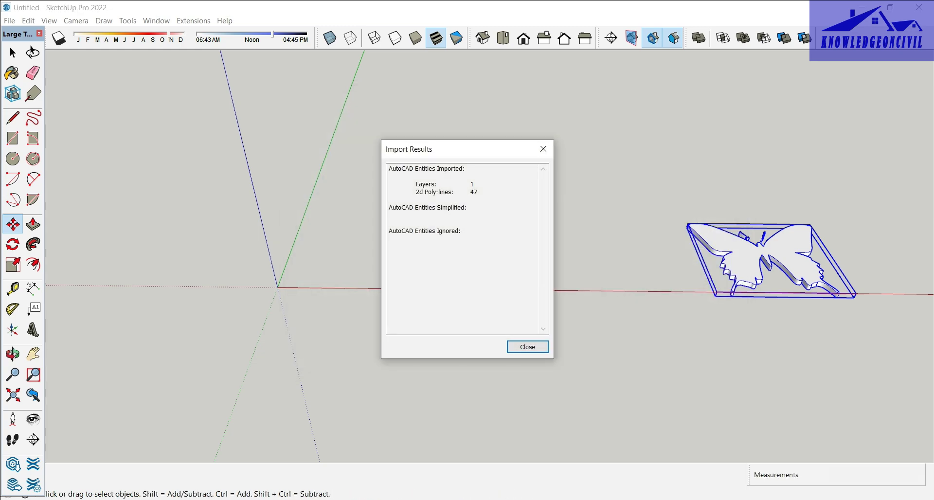
click(527, 346)
- Enlarge the imported set of house outlines uniformly with Scale, using the corner diagonally opposite the origin
scroll(608, 306, down, 1)
scroll(110, 258, up, 8)
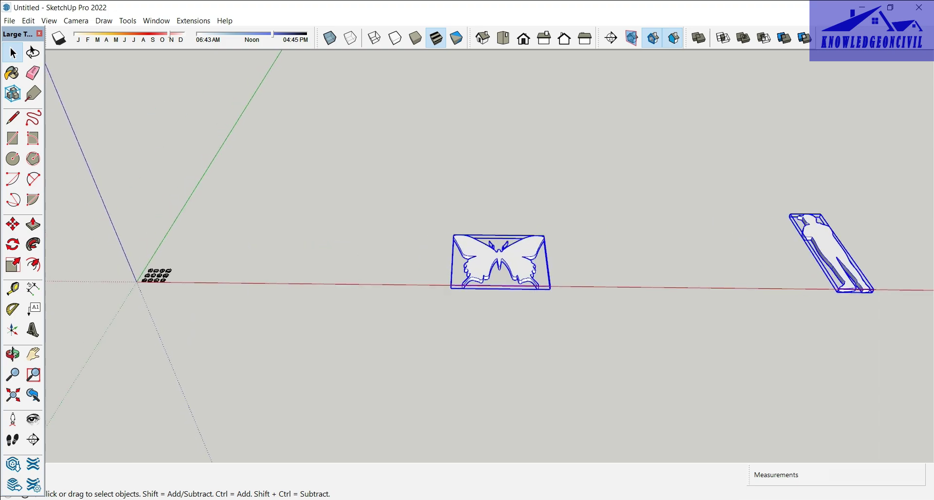
scroll(102, 265, up, 3)
click(335, 295)
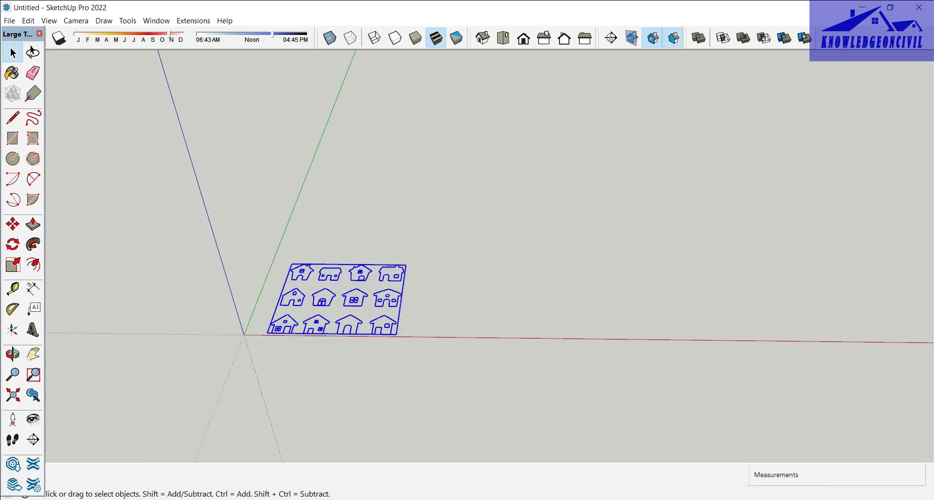
right_click(334, 295)
click(366, 83)
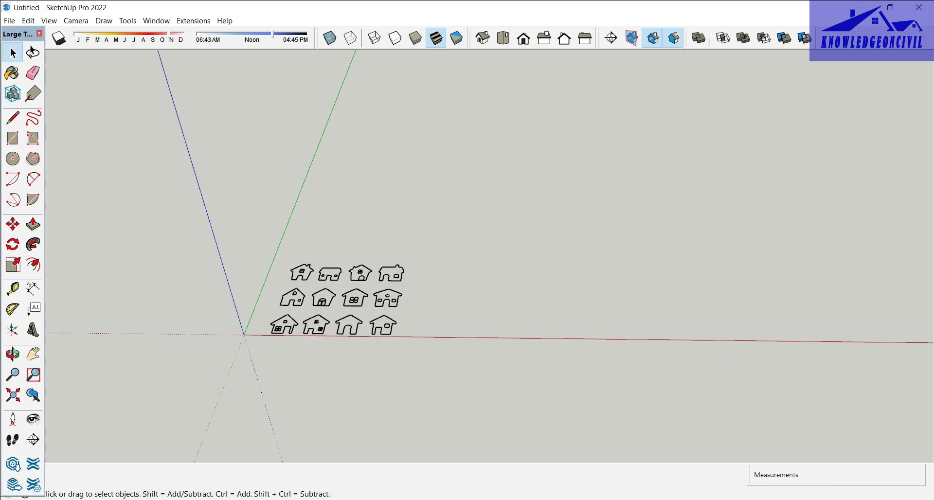
key(ctrl+a)
key(s)
click(406, 265)
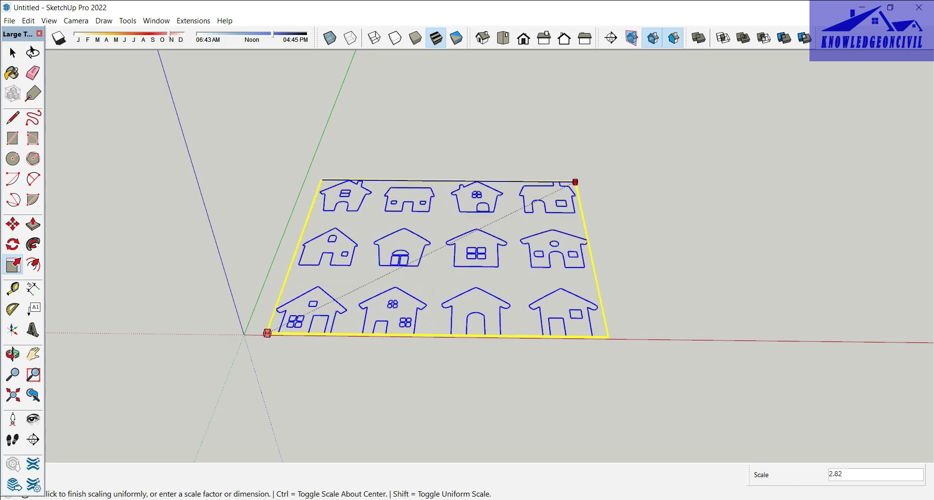
click(776, 83)
- Scale the house outlines up again uniformly by about 1.43 and explode the imported set into loose edges
scroll(203, 264, down, 6)
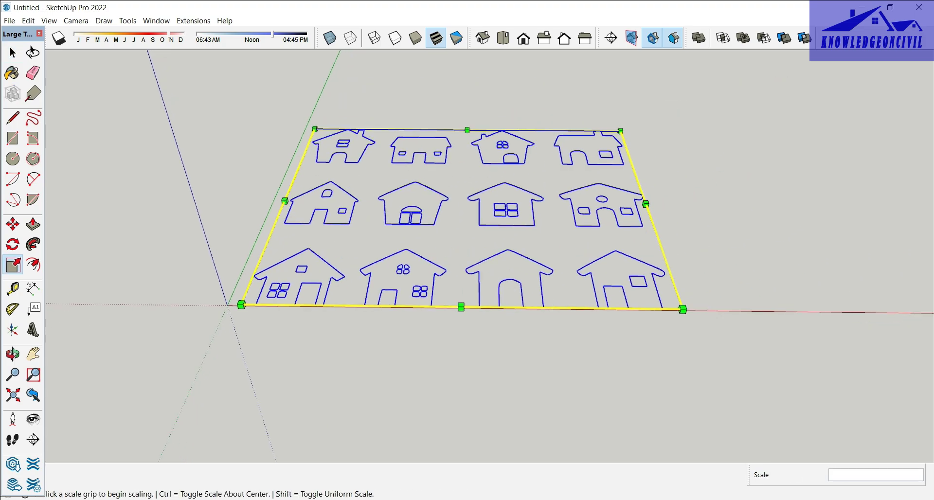
middle_drag(395, 327, 377, 355)
click(504, 157)
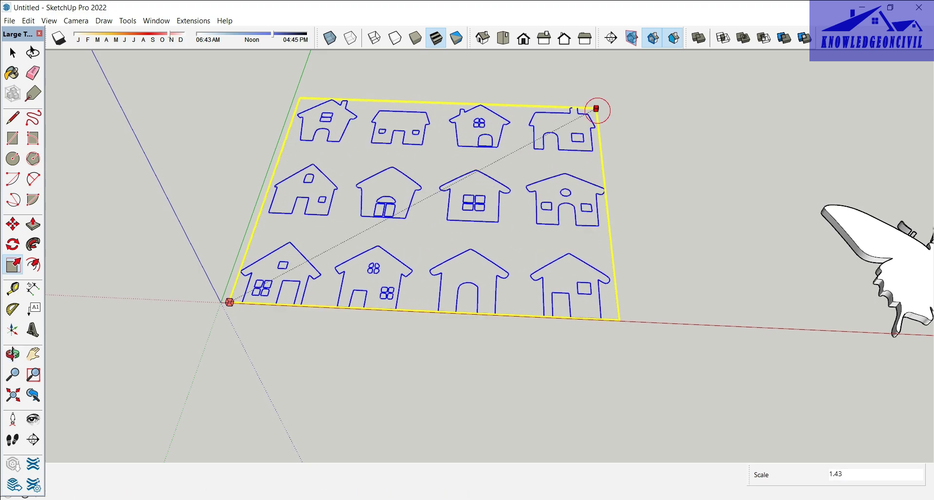
click(596, 108)
key(space)
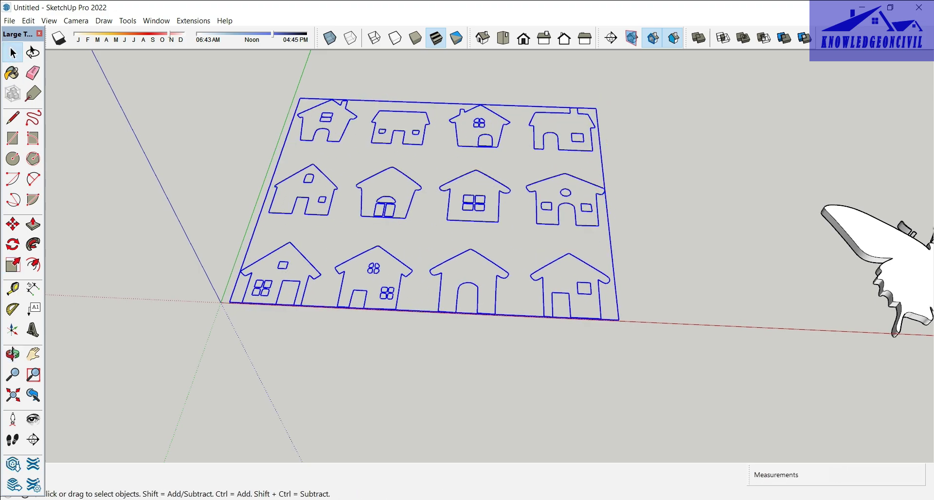
right_click(602, 191)
click(627, 271)
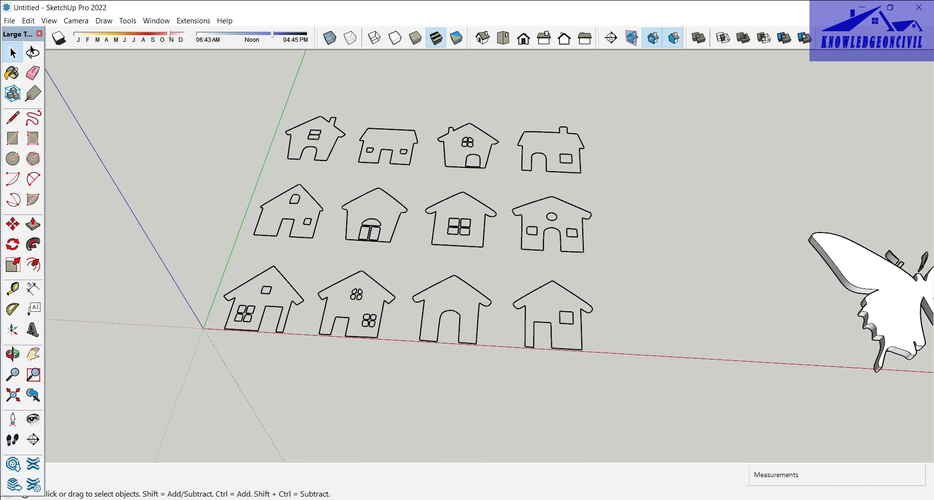
- Draw a line between the eaves of the front-row house farthest from the origin to create its face, and erase the dividing line
key(l)
scroll(554, 311, up, 2)
click(523, 302)
click(591, 306)
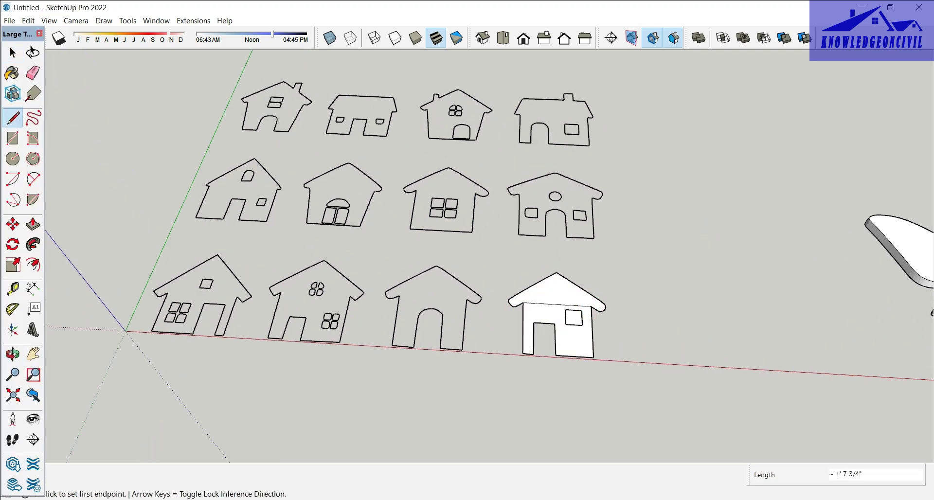
key(e)
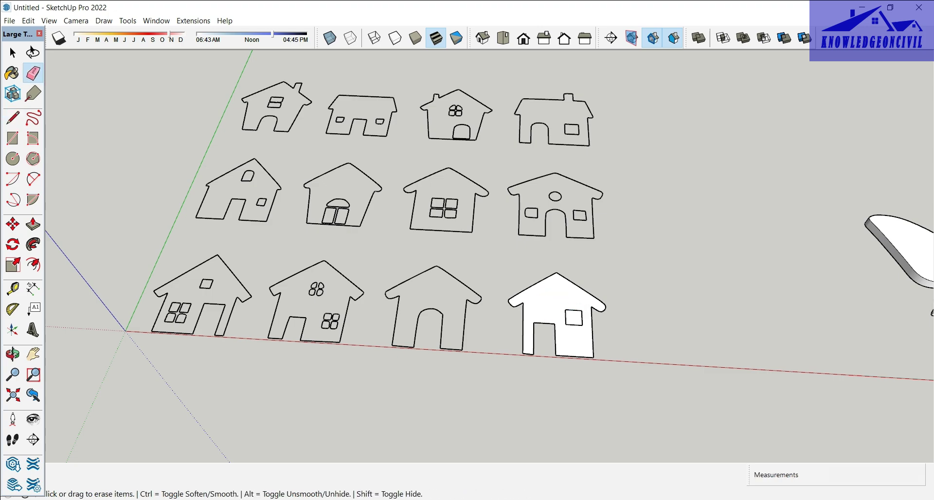
- Draw a line across each of the other three front-row houses to create their faces
key(l)
click(400, 295)
click(466, 299)
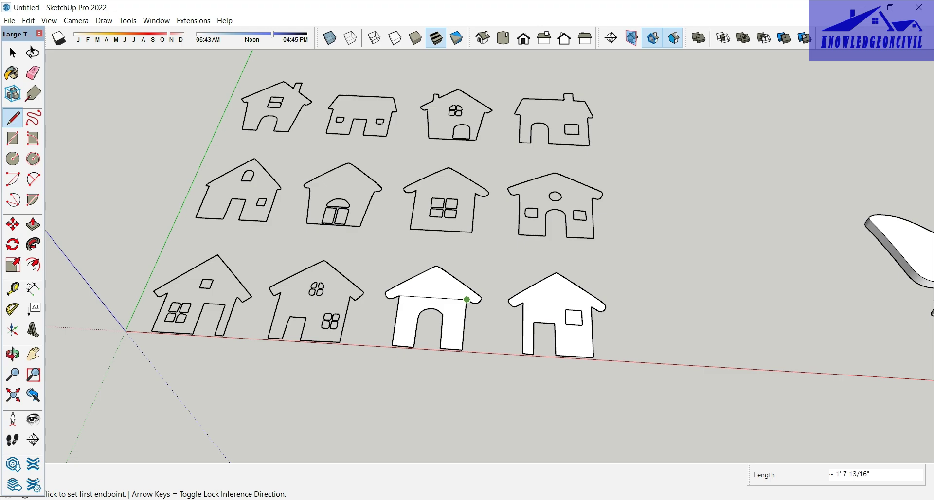
click(336, 269)
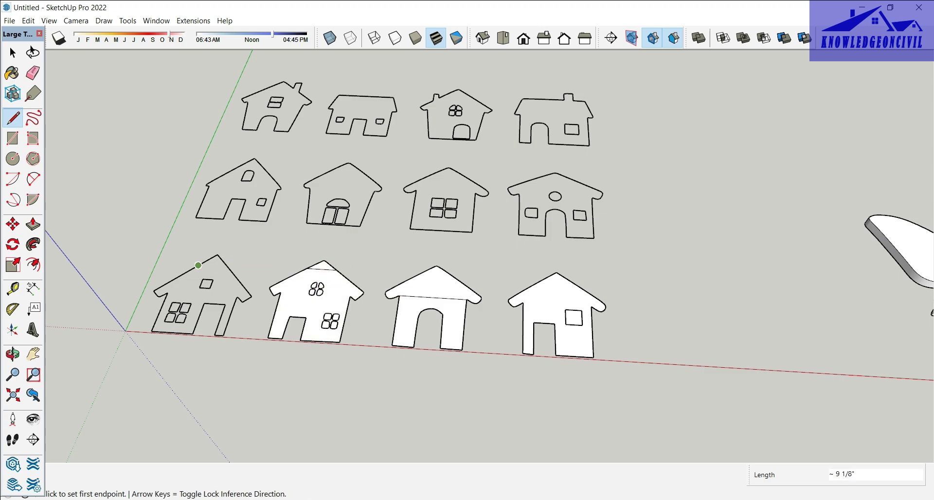
click(228, 267)
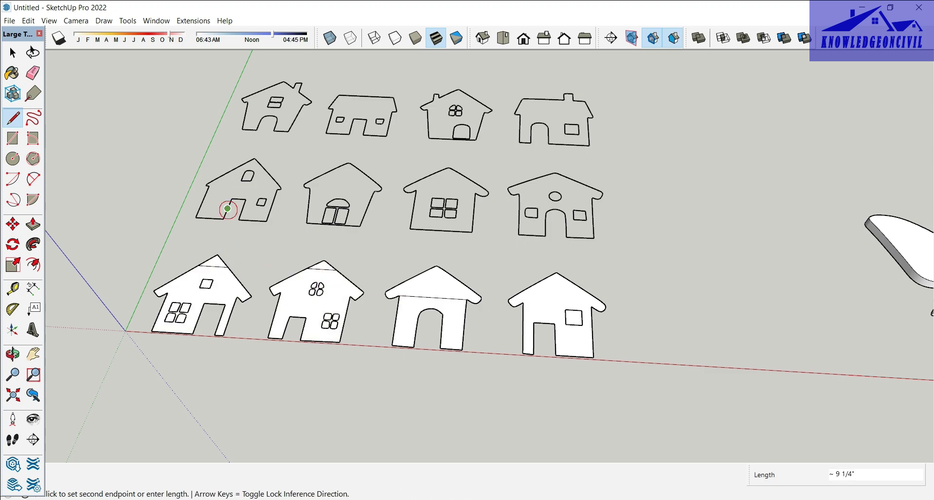
- Fill the four middle-row houses with faces by drawing a line across each outline
click(227, 208)
click(366, 175)
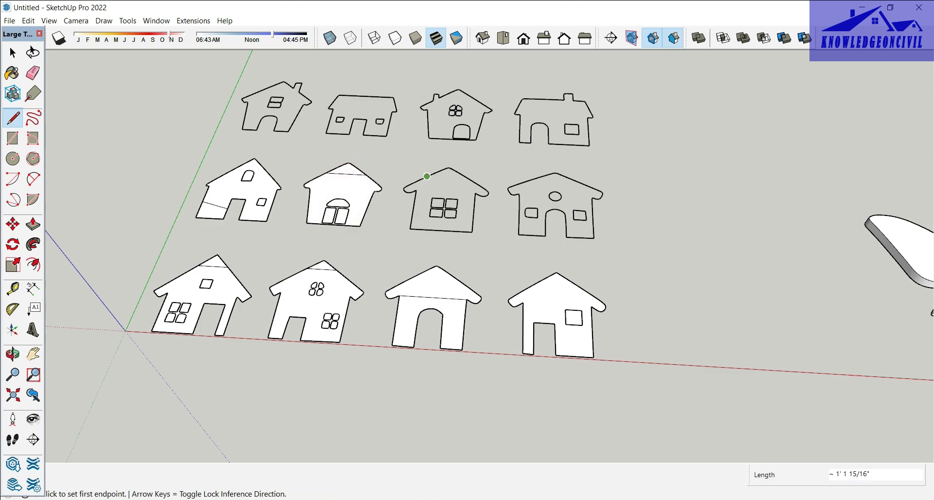
click(427, 176)
click(458, 174)
click(555, 173)
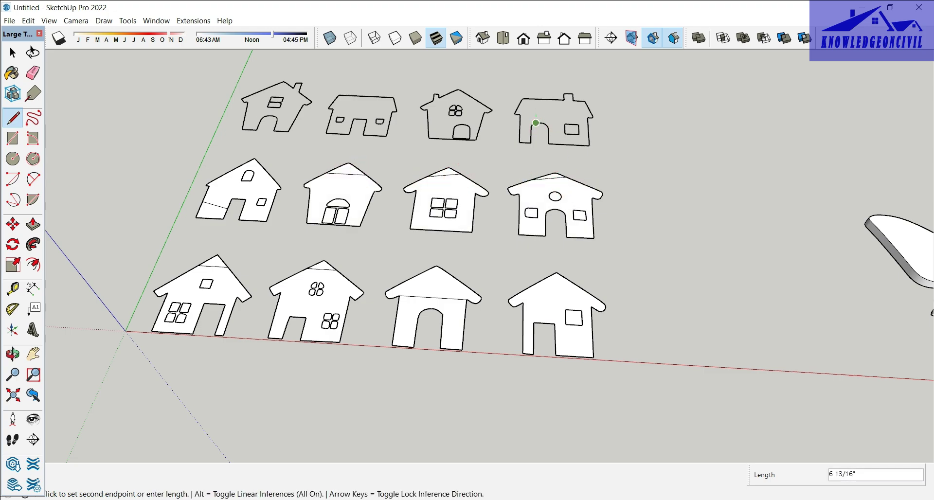
- Draw a line across each of the four back-row houses to create their faces, and erase the remaining dividing lines on all the houses
click(543, 100)
click(477, 99)
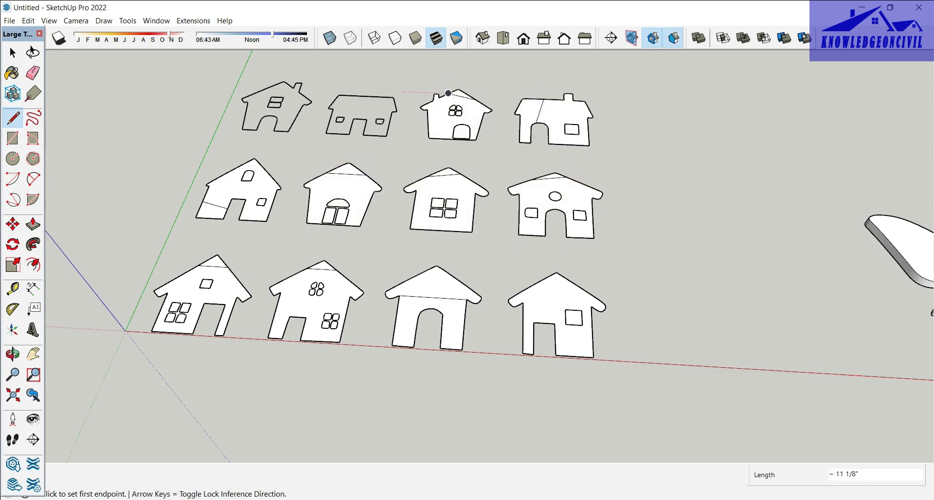
click(336, 98)
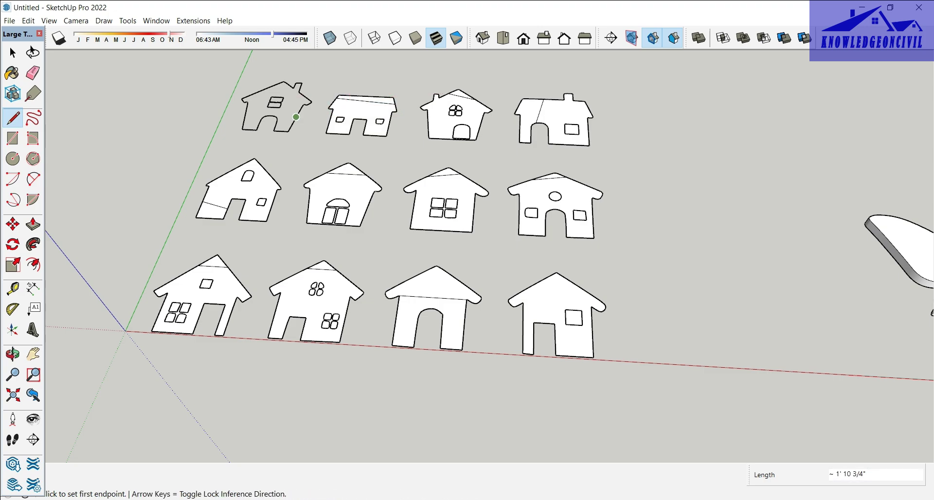
click(296, 116)
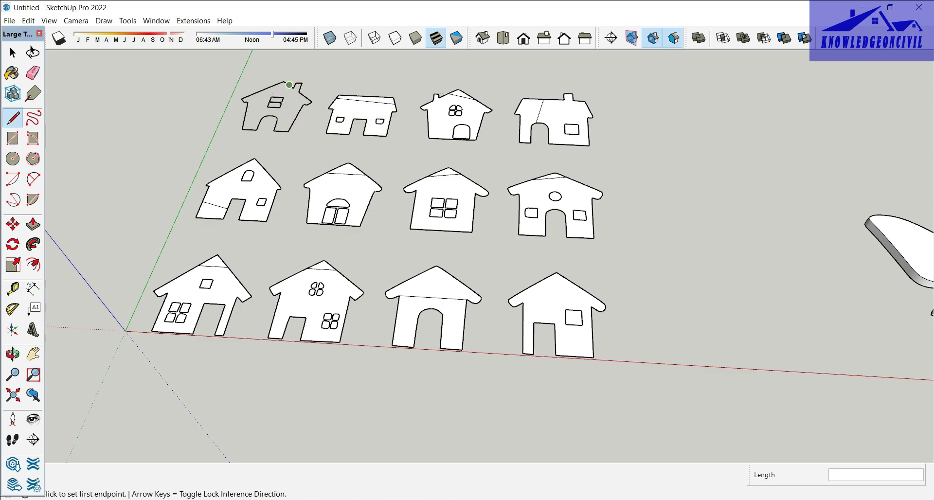
click(290, 85)
click(273, 87)
key(e)
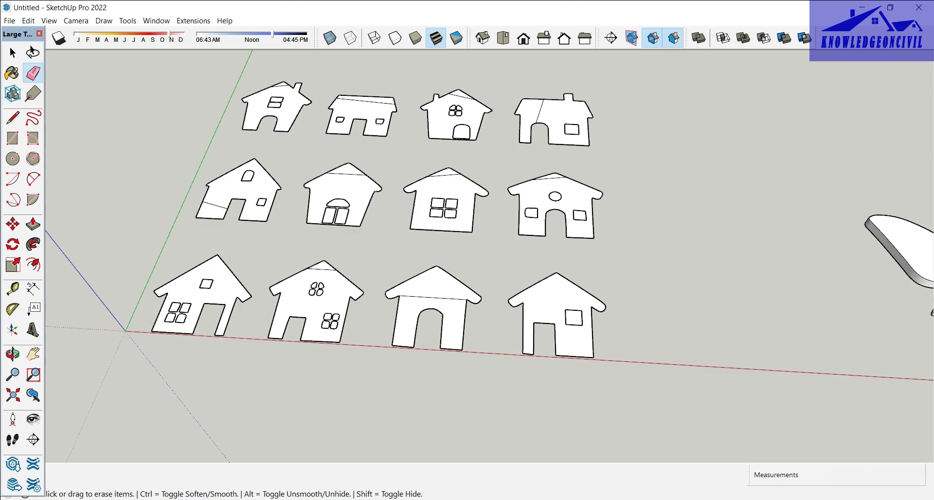
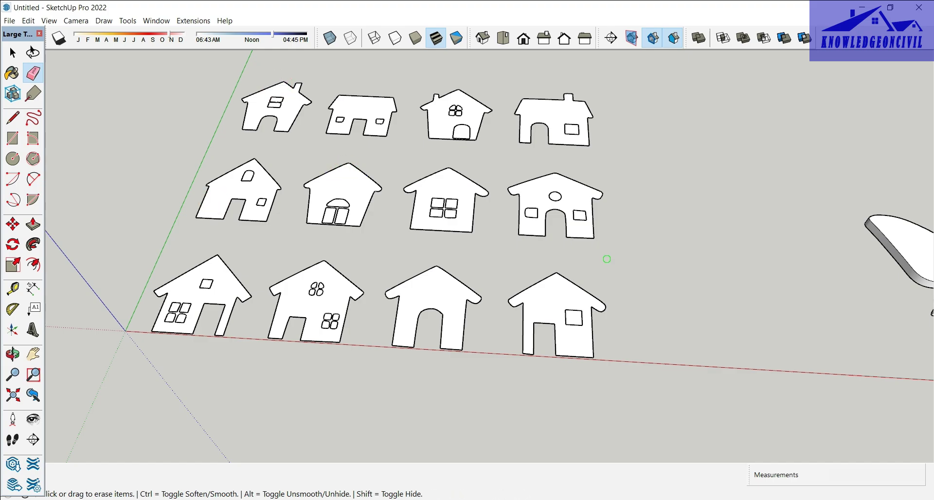
- Extrude the face of the front-row house farthest from the origin 3" with Push/Pull
middle_drag(607, 258, 610, 247)
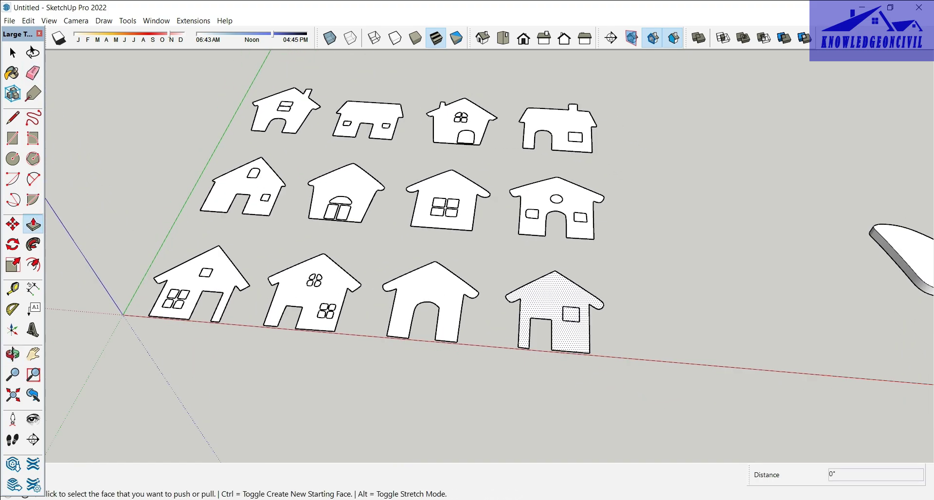
click(556, 309)
key(Return)
- Extrude the end houses of the middle and back rows, behind the extruded house, to the same 3" thickness
middle_drag(603, 278, 554, 283)
click(571, 233)
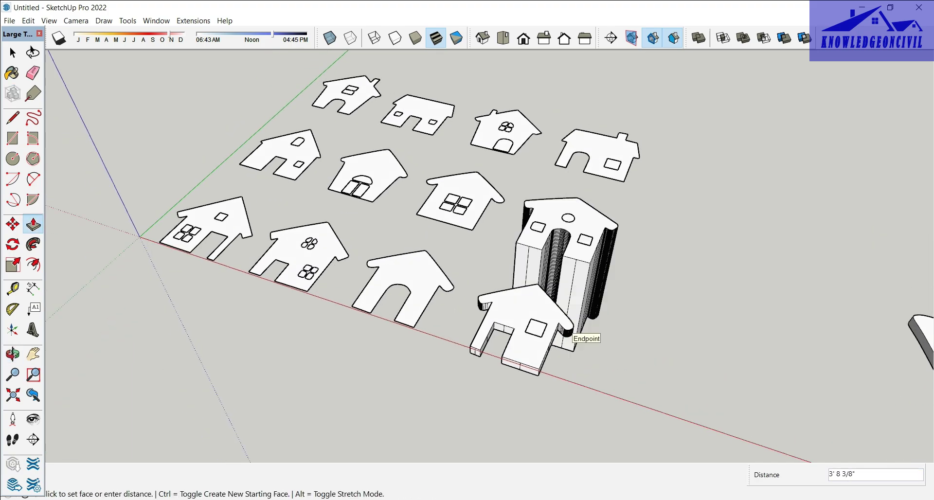
middle_drag(570, 326, 452, 302)
scroll(410, 310, up, 5)
click(357, 308)
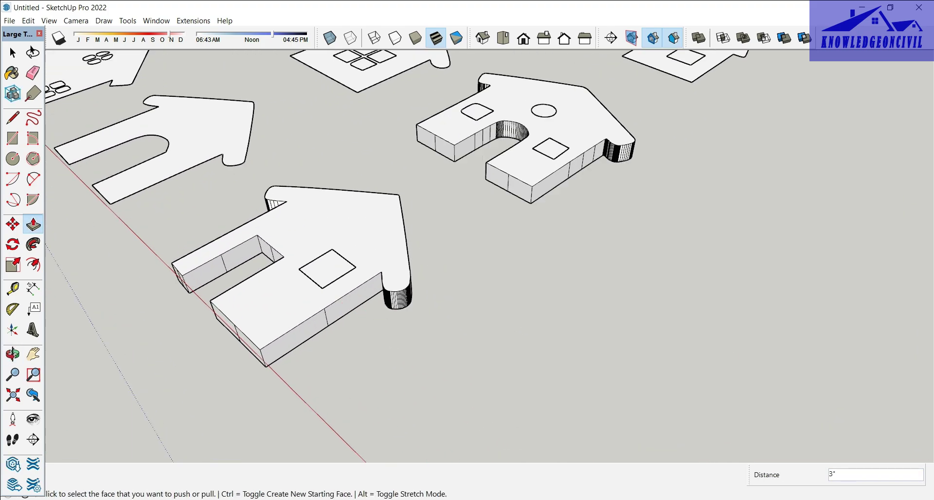
shift+middle_drag(550, 161, 381, 245)
click(533, 152)
click(468, 241)
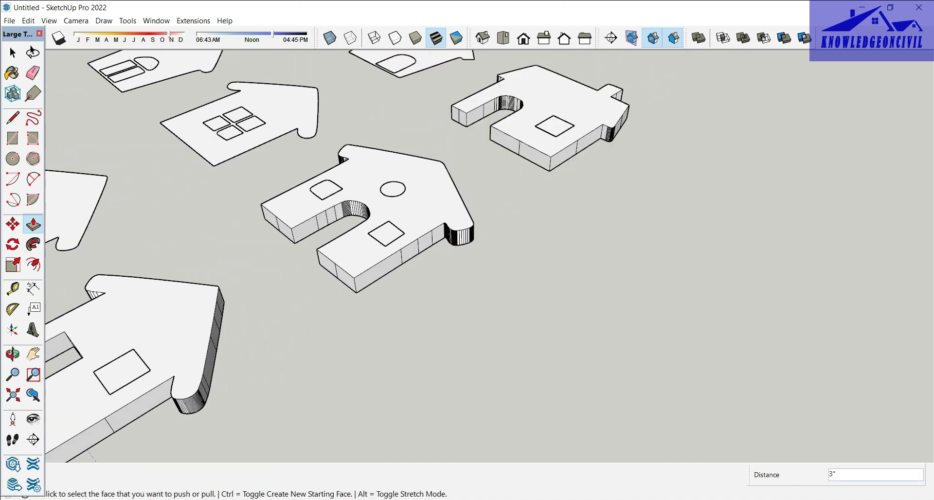
- Extrude the next house inward in each of the three rows and the second front-row house from the origin to the same 3" thickness
click(273, 119)
click(265, 219)
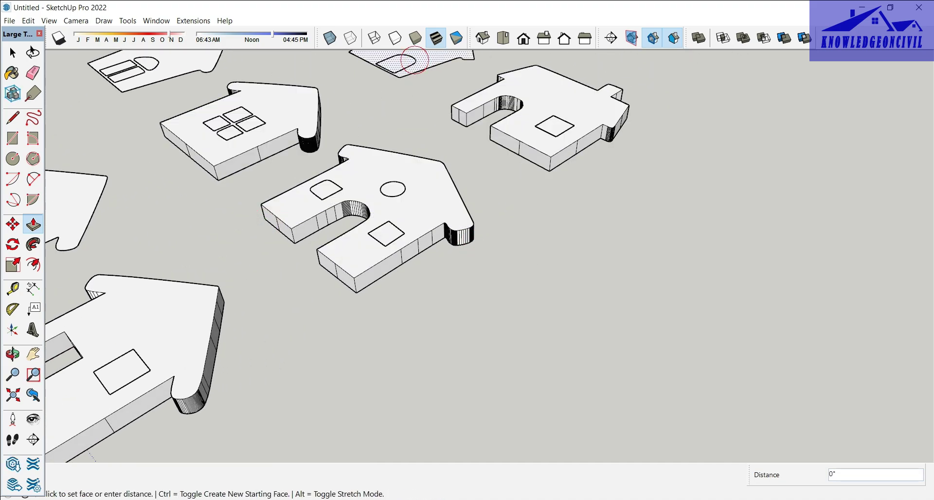
click(372, 163)
scroll(501, 163, down, 3)
click(185, 188)
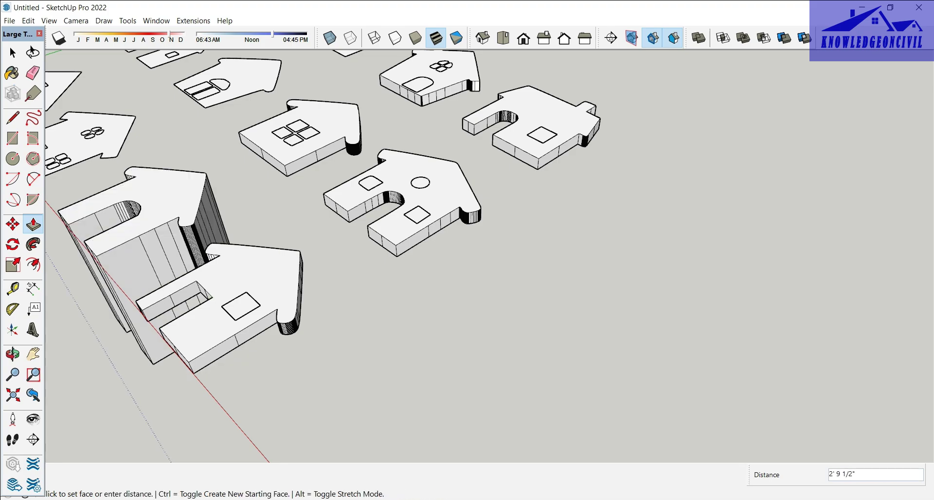
click(243, 275)
middle_drag(150, 302, 337, 290)
click(345, 292)
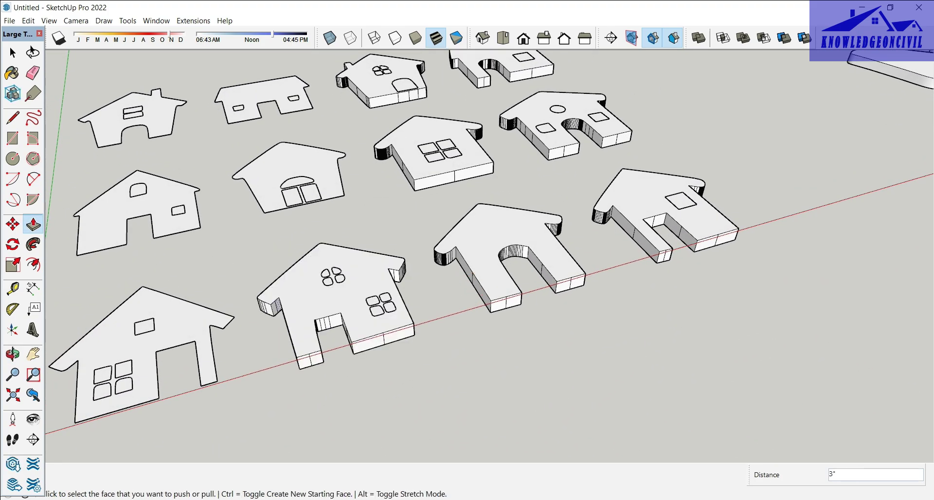
- Extrude the remaining flat front-row house and the two remaining middle-row houses to match the 3" thickness of their neighbours
click(194, 325)
click(273, 315)
click(269, 192)
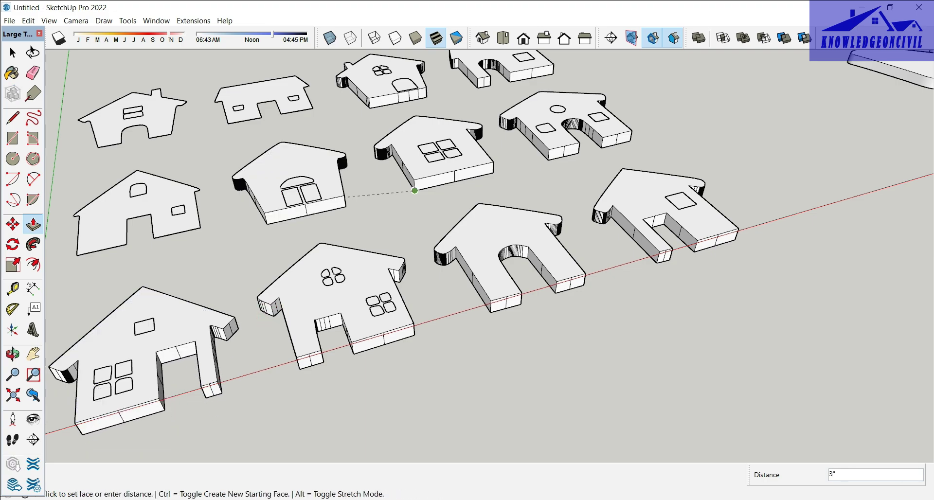
click(415, 191)
click(156, 200)
click(267, 223)
- Extrude the two remaining flat back-row houses to match the 3" thickness of the others
click(158, 118)
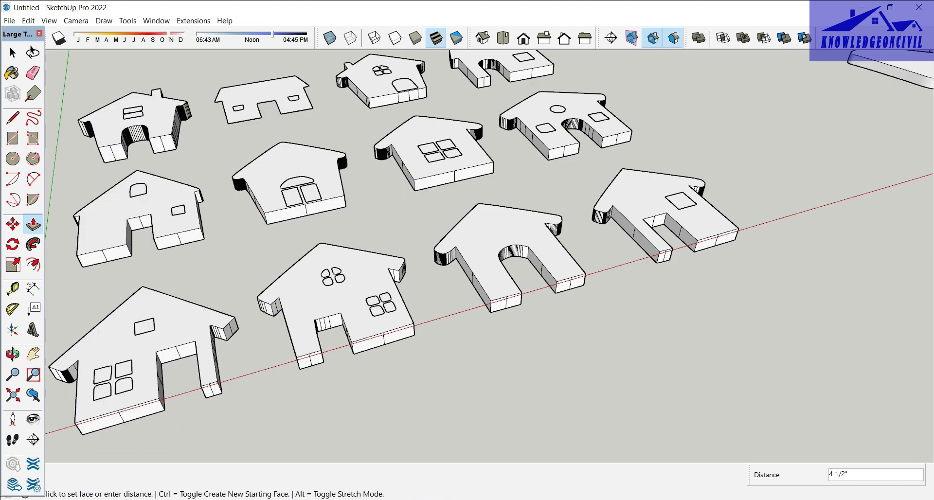
click(267, 224)
click(270, 96)
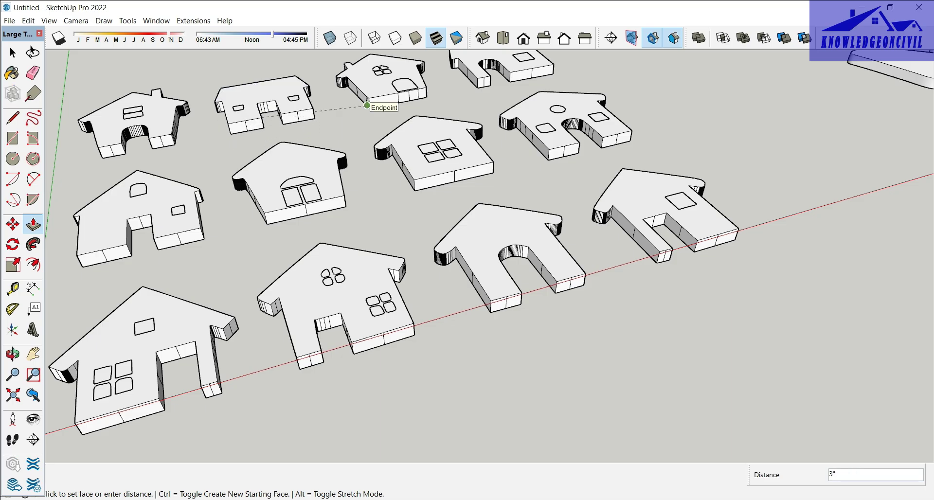
click(368, 105)
scroll(367, 105, down, 3)
middle_drag(367, 105, 292, 121)
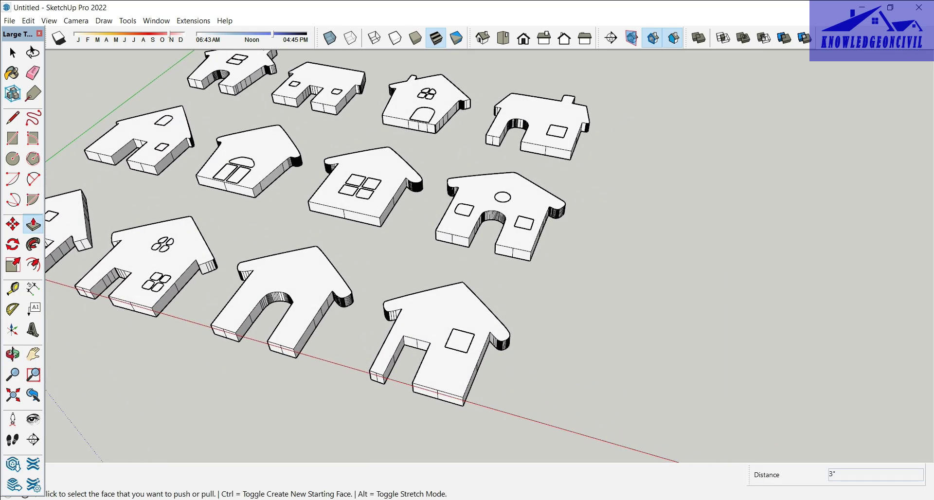
- Fill the window of the farthest front-row house with a rectangle, and push it and the square window of the house nearest the origin through 3"
click(12, 138)
scroll(462, 343, up, 2)
click(454, 327)
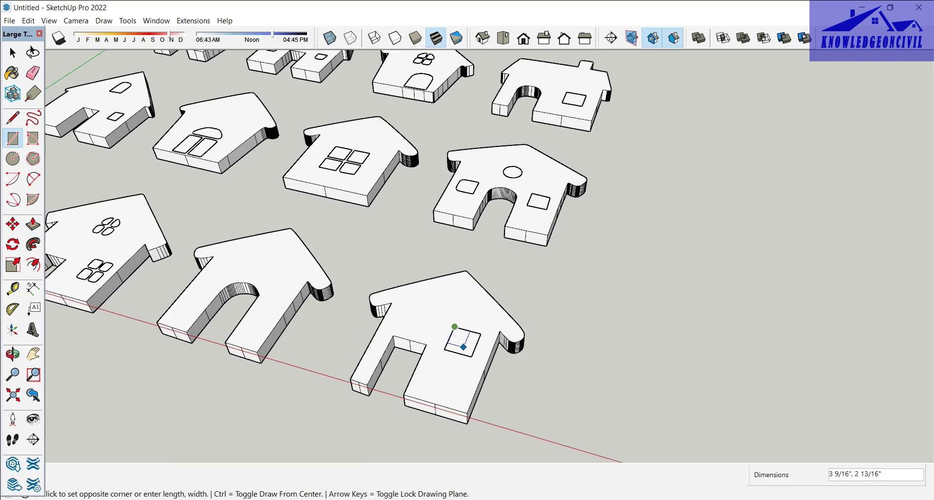
key(p)
click(462, 342)
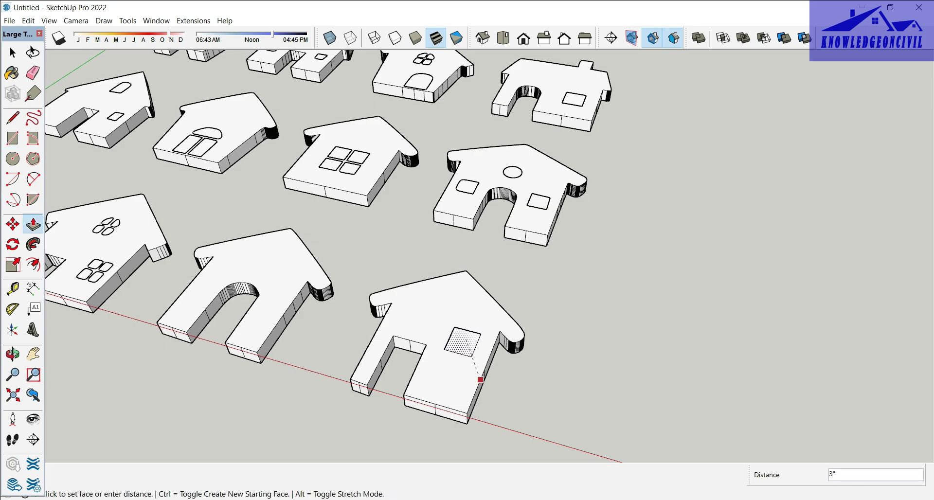
scroll(596, 335, down, 3)
scroll(105, 226, up, 5)
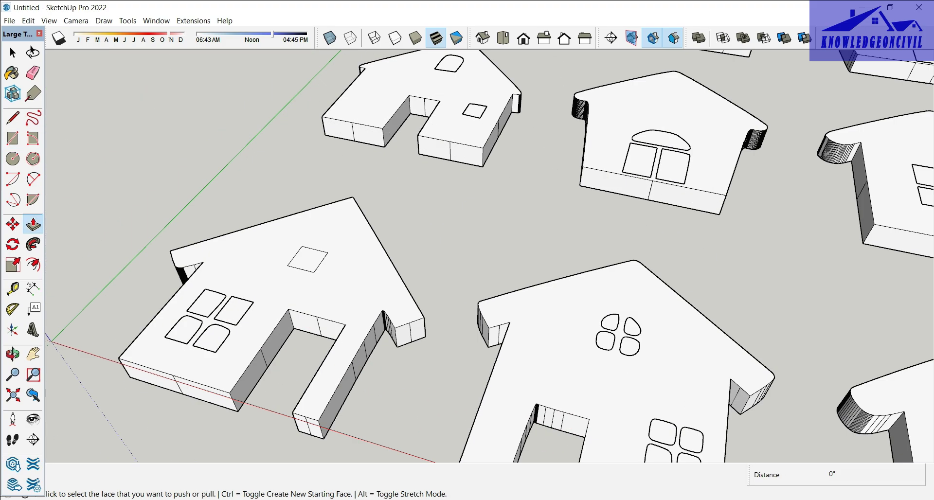
click(308, 259)
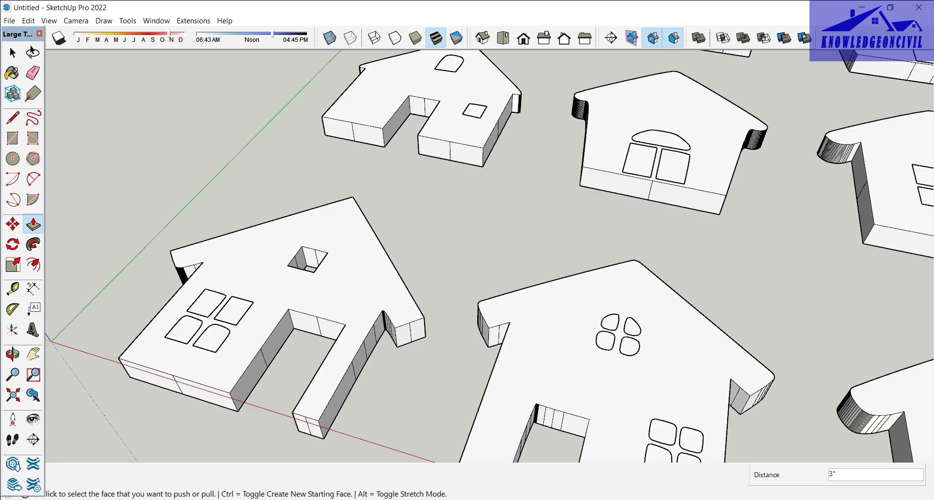
- Draw a rectangle in the window of the back-row house farthest from the green axis and push it 3" through to open it
scroll(200, 278, down, 2)
middle_drag(351, 253, 275, 284)
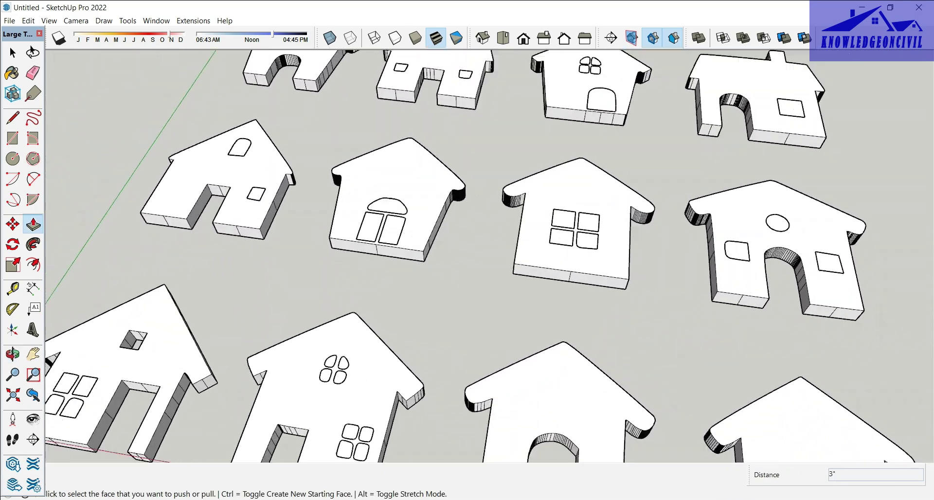
scroll(195, 287, down, 2)
middle_drag(195, 287, 135, 289)
click(13, 138)
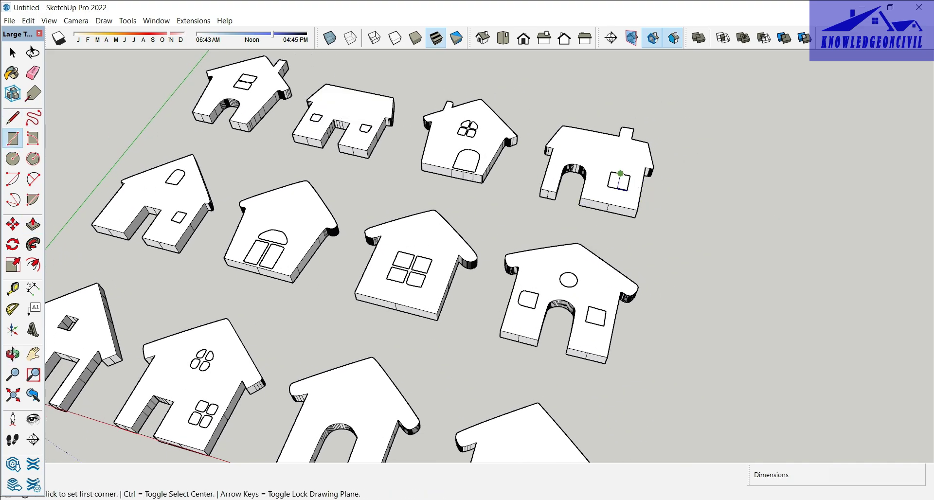
click(611, 171)
click(628, 181)
key(p)
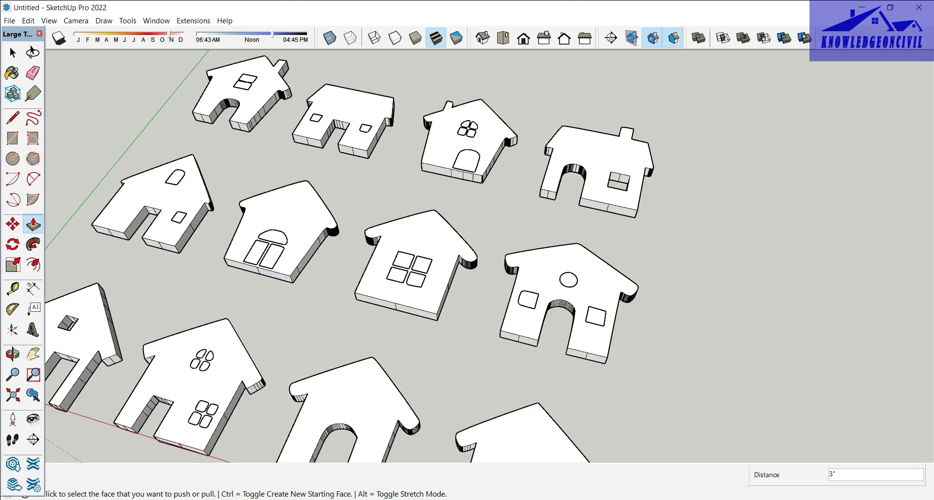
- Draw rectangles in the two door panels under the arch of the second middle-row house and push both through 3"
key(r)
scroll(243, 253, up, 2)
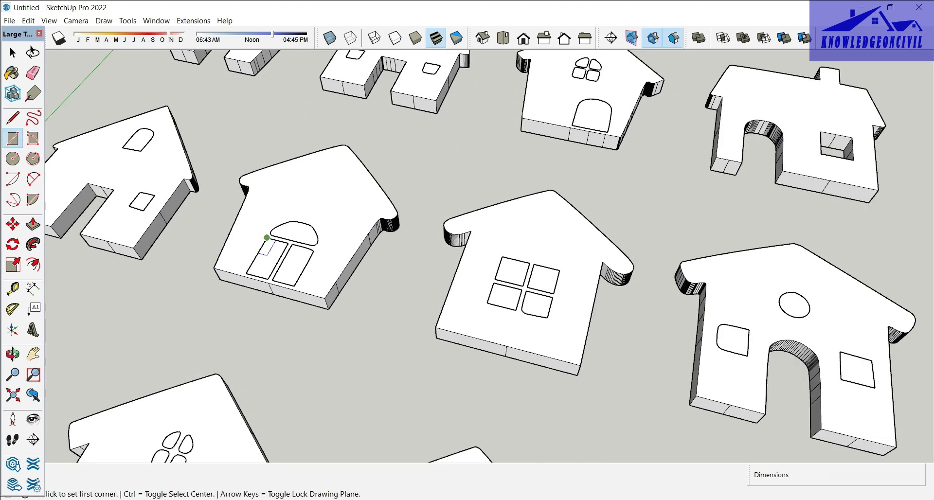
click(292, 244)
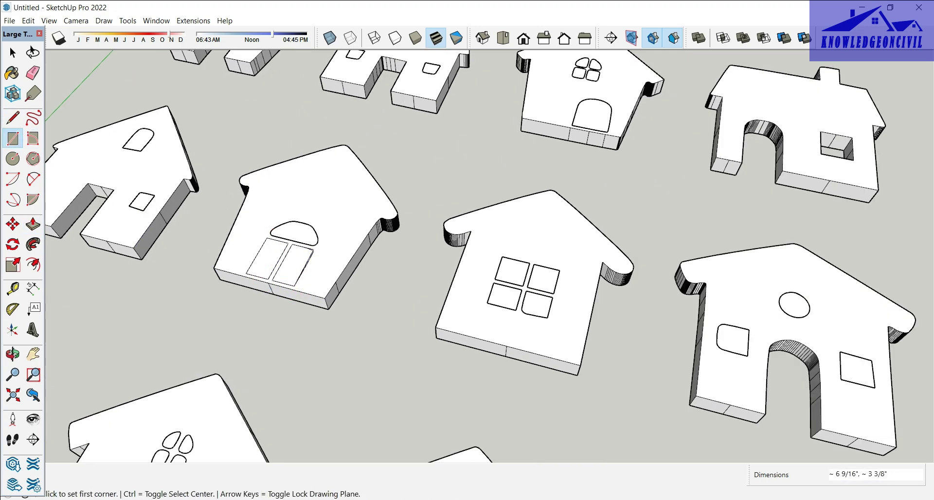
key(p)
click(294, 266)
click(308, 303)
click(269, 258)
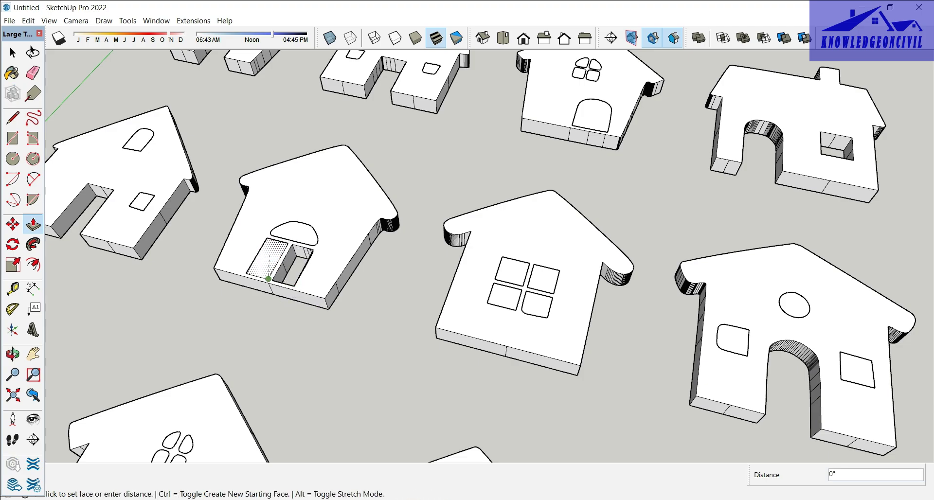
click(260, 291)
scroll(253, 283, down, 5)
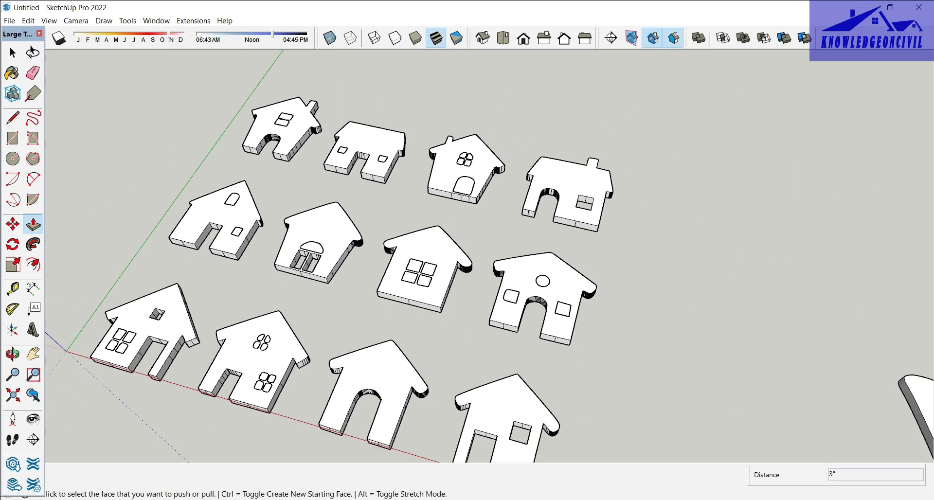
middle_drag(360, 234, 383, 274)
shift+middle_drag(248, 122, 248, 223)
scroll(245, 219, up, 4)
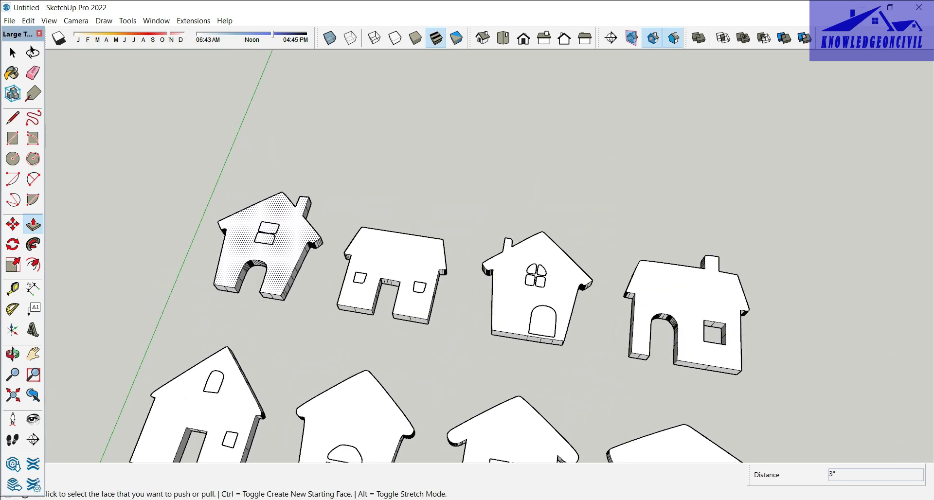
- Soften the edges of all the houses at 36.5 degrees between normals, with smooth normals and soften coplanar enabled
scroll(201, 199, down, 5)
middle_drag(329, 287, 346, 213)
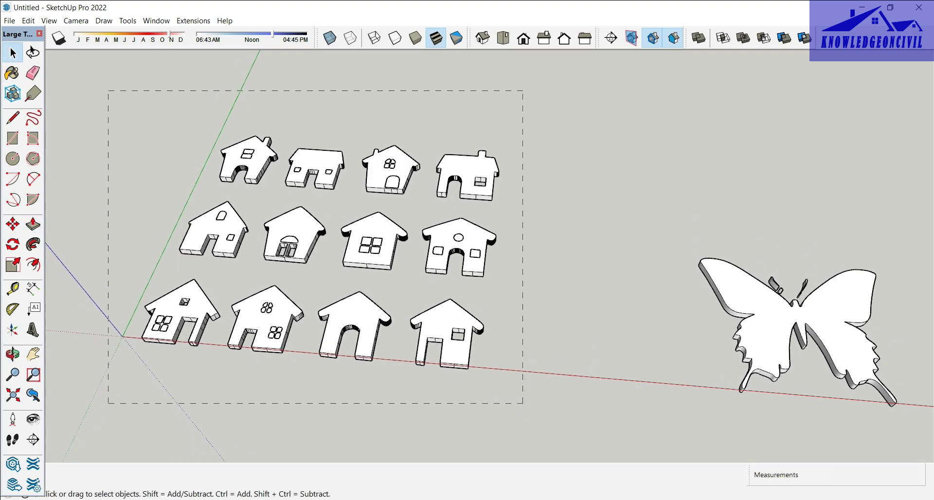
drag(107, 91, 108, 90)
right_click(310, 150)
click(341, 165)
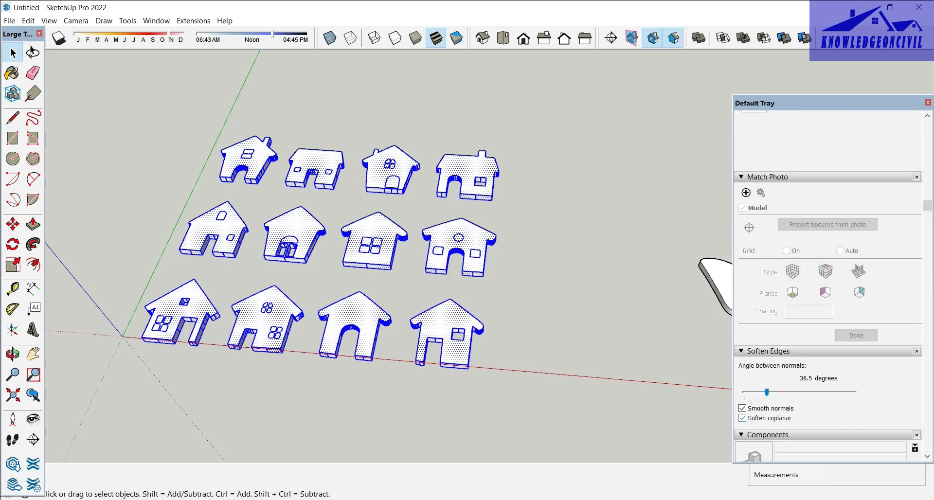
scroll(827, 312, down, 1)
click(574, 253)
drag(544, 403, 108, 90)
click(574, 253)
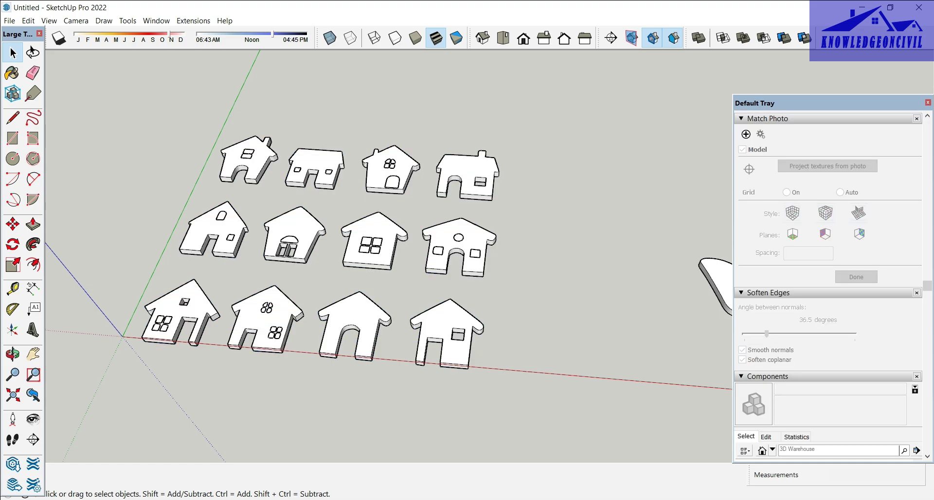
click(927, 103)
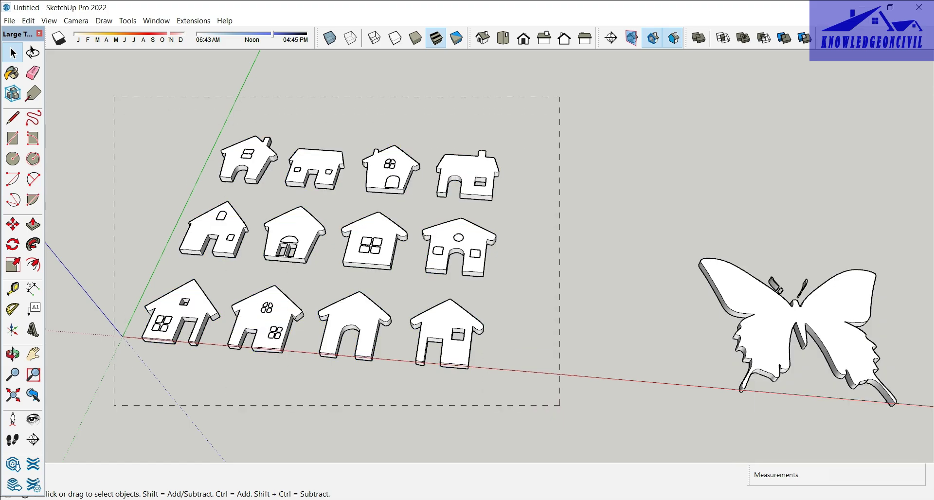
- Select all the softened houses and make them one group
drag(114, 97, 114, 96)
right_click(234, 145)
click(262, 239)
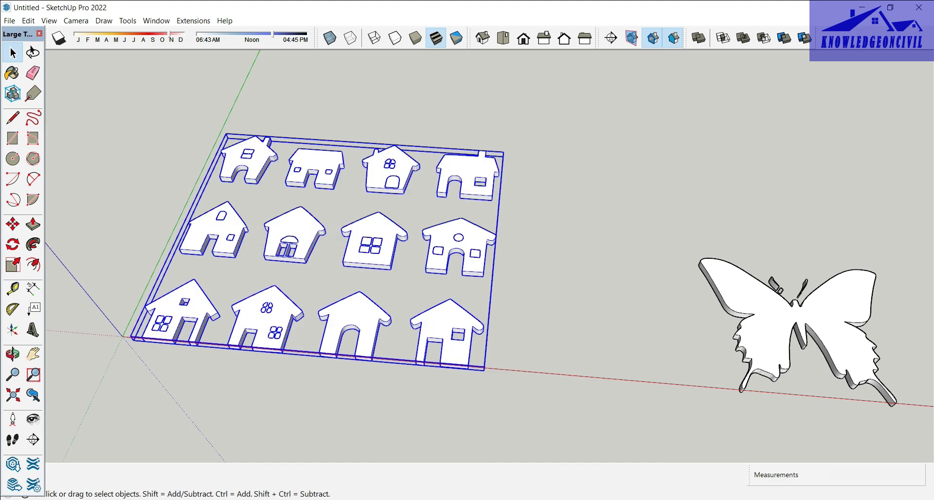
- Select all the models and move them along the red axis, about 21' away from the origin
key(ctrl+a)
key(m)
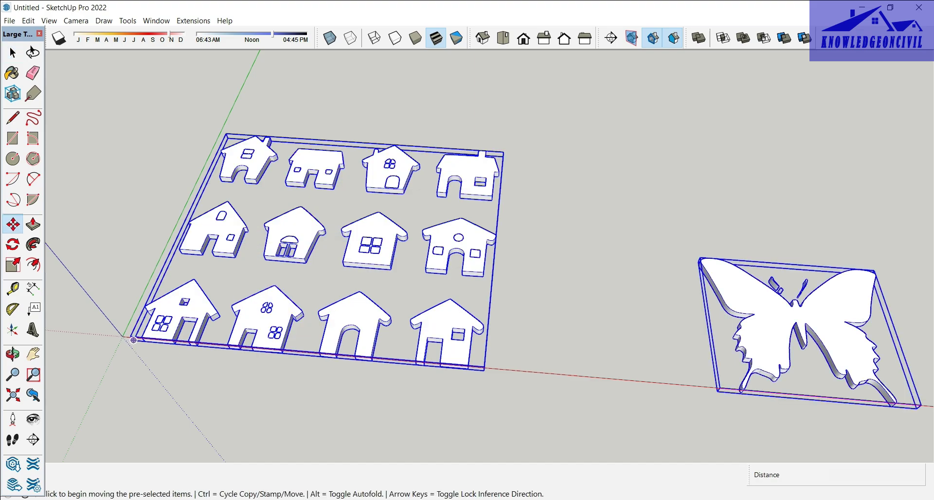
click(132, 340)
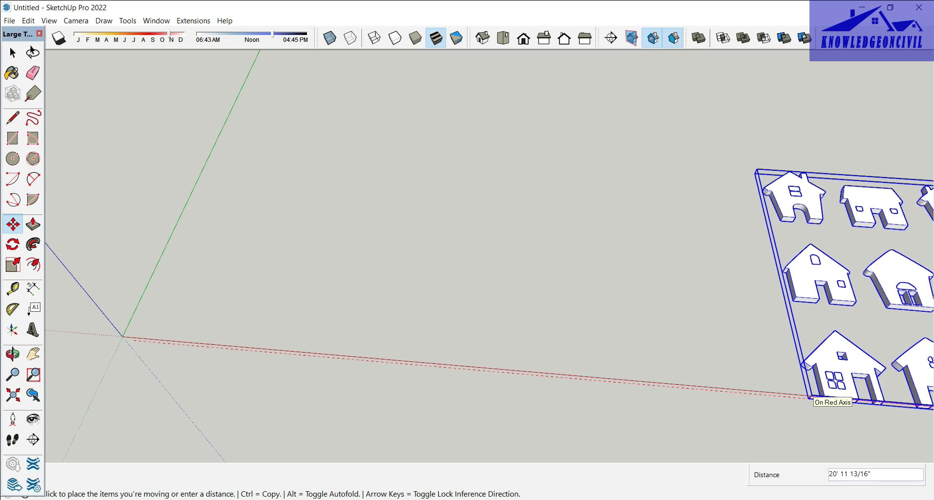
click(813, 397)
click(92, 82)
key(Escape)
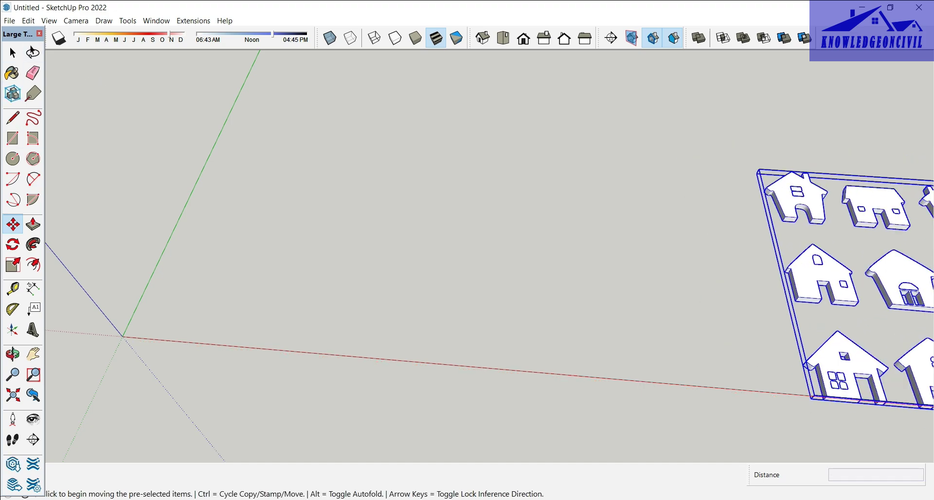
key(space)
- Import the DXF file "images (1)" from the "Metarial pic,tex,image" folder
click(9, 21)
click(32, 198)
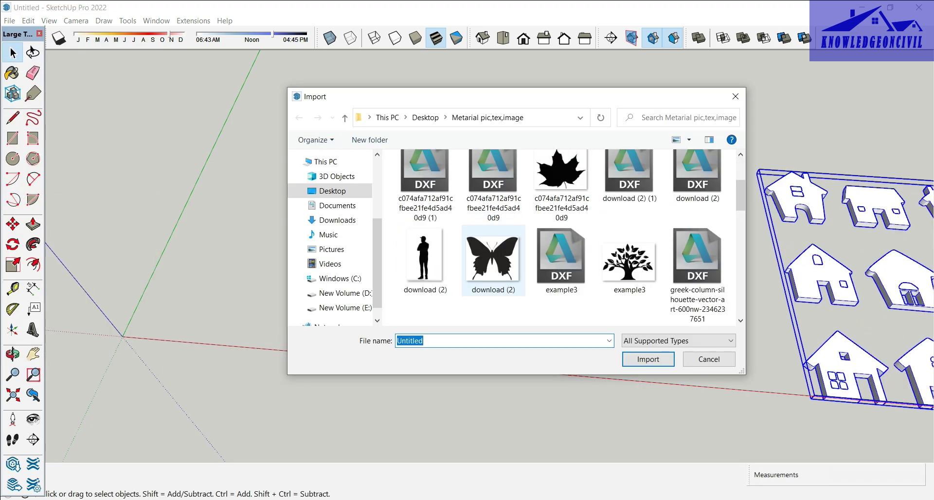
scroll(581, 275, down, 5)
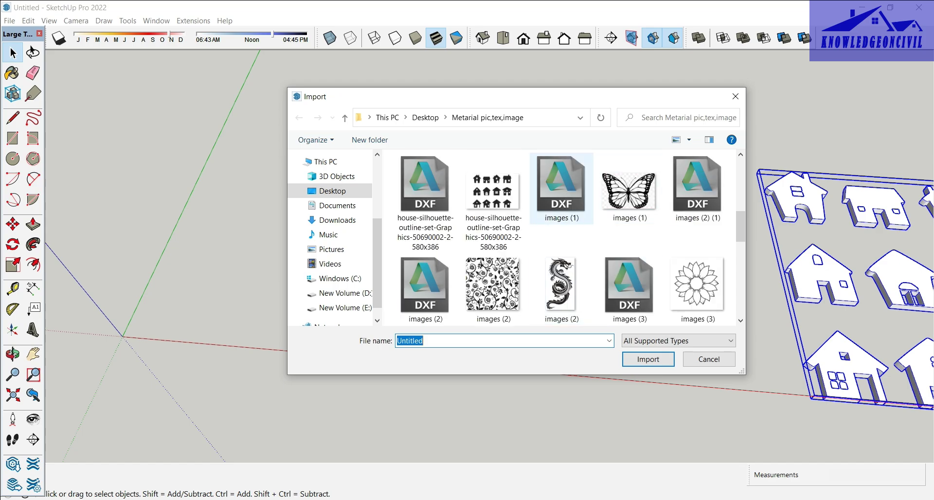
click(562, 192)
click(648, 359)
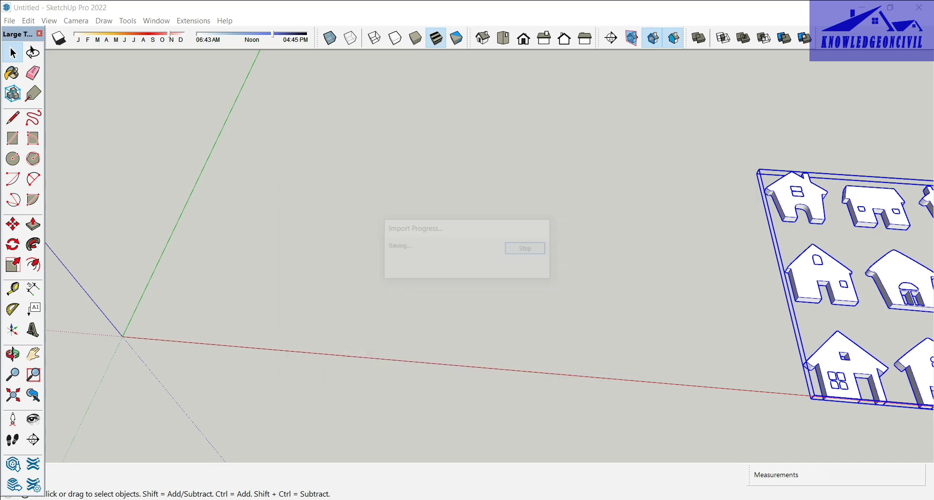
click(533, 351)
- Scale the imported patterned butterfly up uniformly from its far corner to several times its size
scroll(419, 272, up, 2)
shift+middle_drag(63, 236, 537, 276)
scroll(435, 272, up, 5)
scroll(444, 268, up, 5)
click(237, 291)
key(s)
click(256, 263)
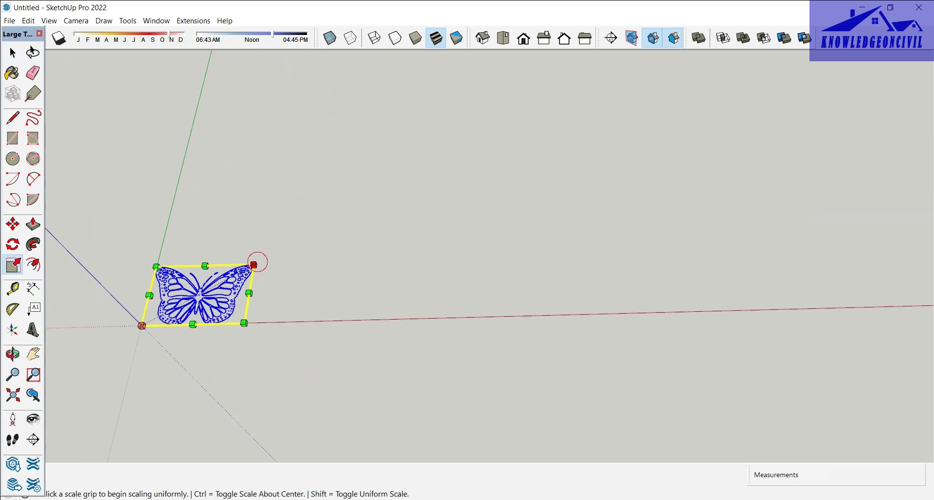
click(650, 58)
scroll(651, 73, down, 4)
middle_drag(654, 95, 655, 89)
key(space)
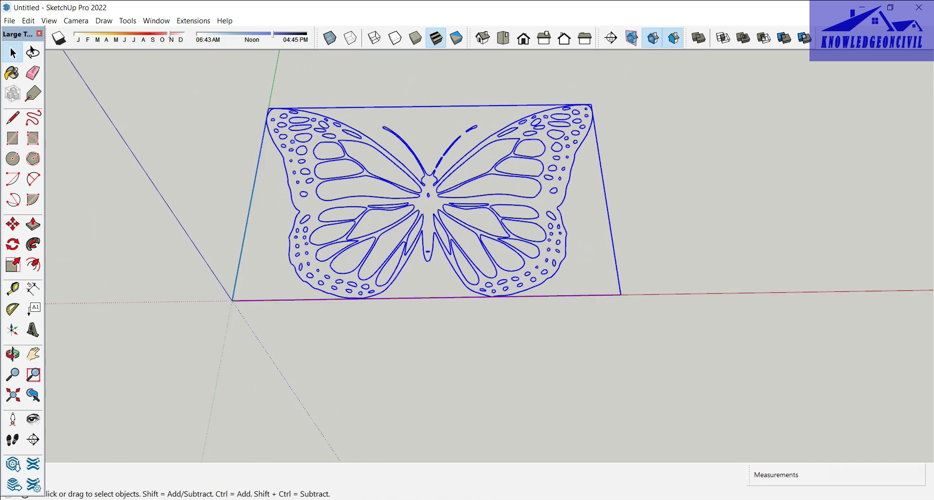
- Explode the imported butterfly into loose edges and clear the selection
click(556, 186)
click(565, 186)
right_click(566, 187)
click(590, 266)
click(881, 490)
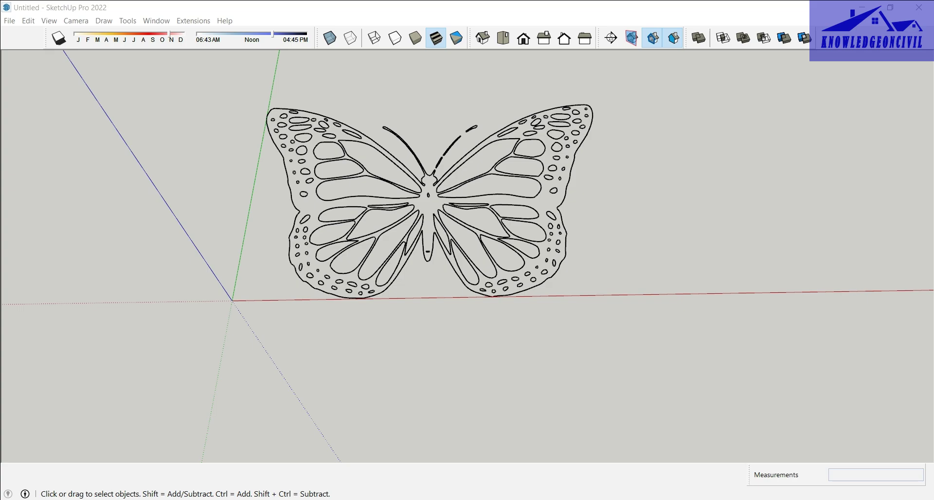
click(716, 315)
- Draw a rectangle about 6' 3 3/4" by 4' 6 1/8" from the origin around the butterfly, then erase its border to leave the butterfly filled
middle_drag(716, 315, 676, 309)
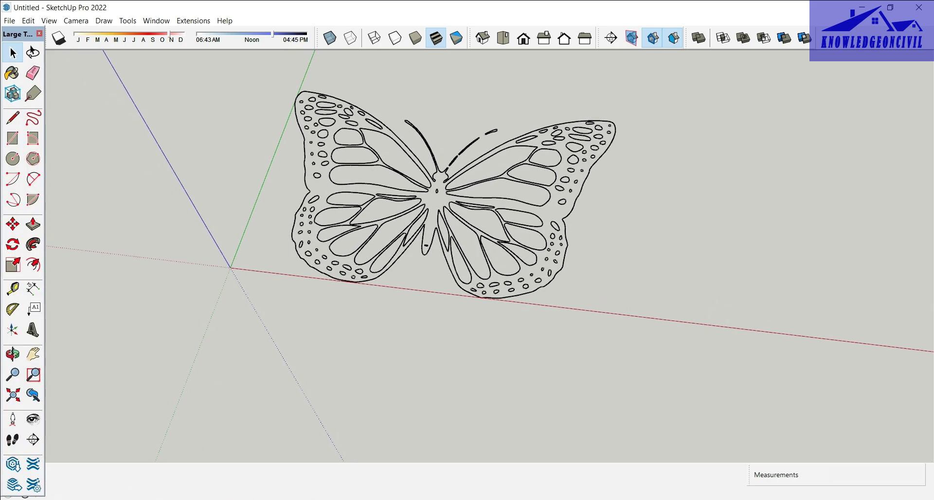
key(l)
scroll(496, 170, up, 2)
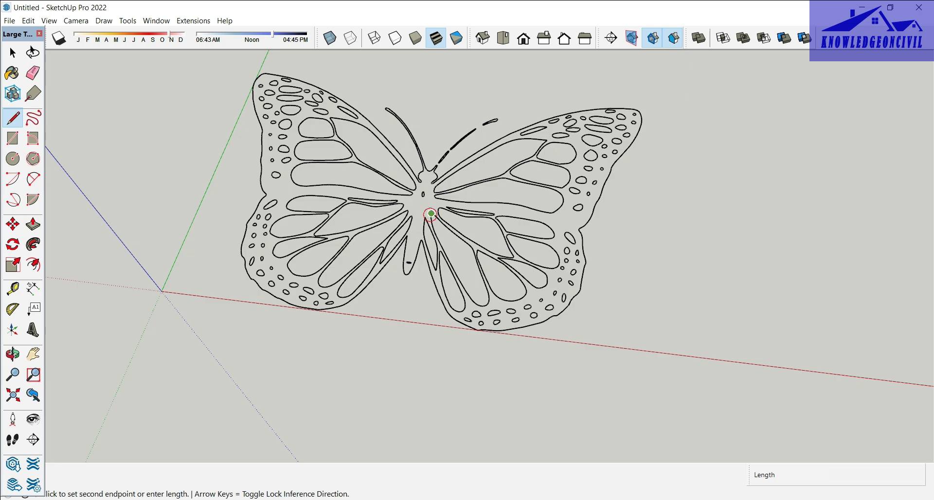
click(12, 138)
click(162, 291)
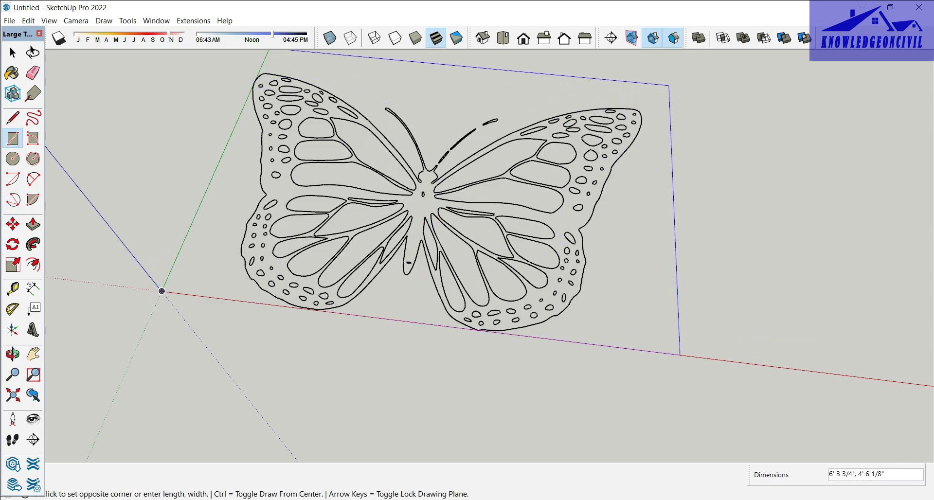
click(669, 85)
middle_drag(669, 85, 650, 102)
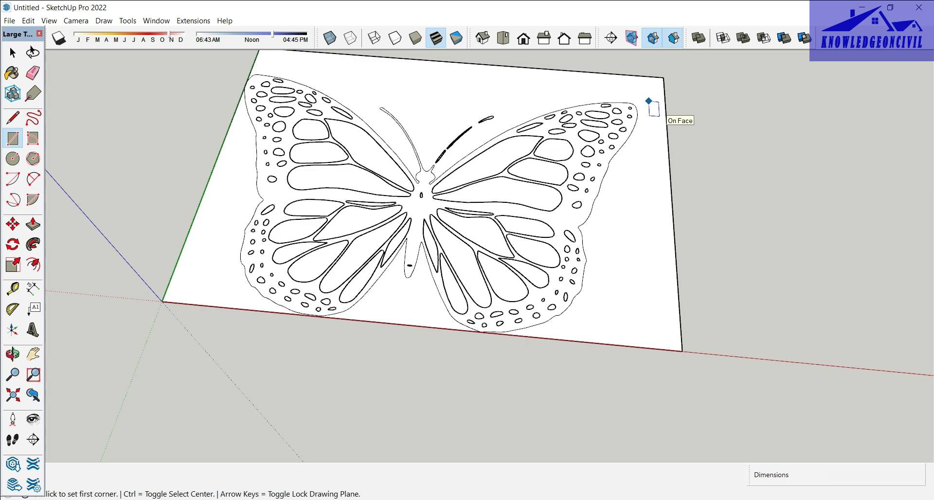
key(e)
click(559, 72)
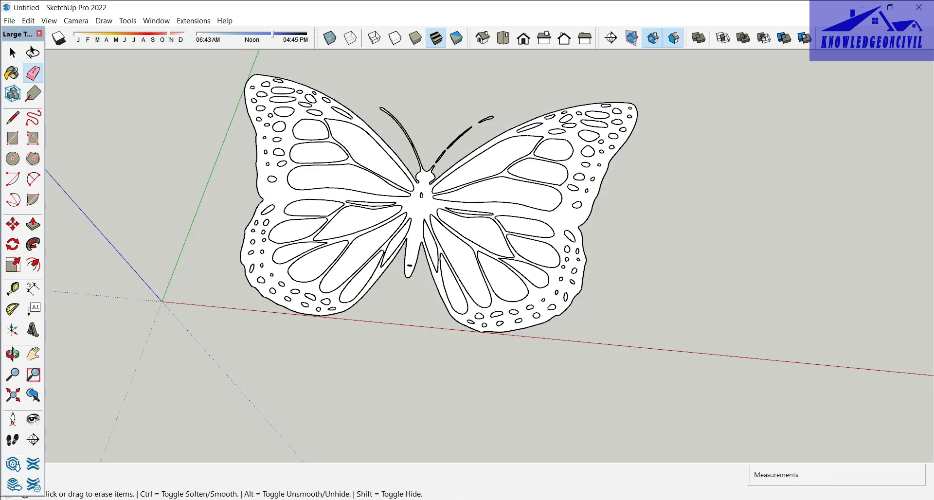
- Extrude the filled butterfly face 3" upward with Push/Pull
middle_drag(467, 244, 423, 252)
key(p)
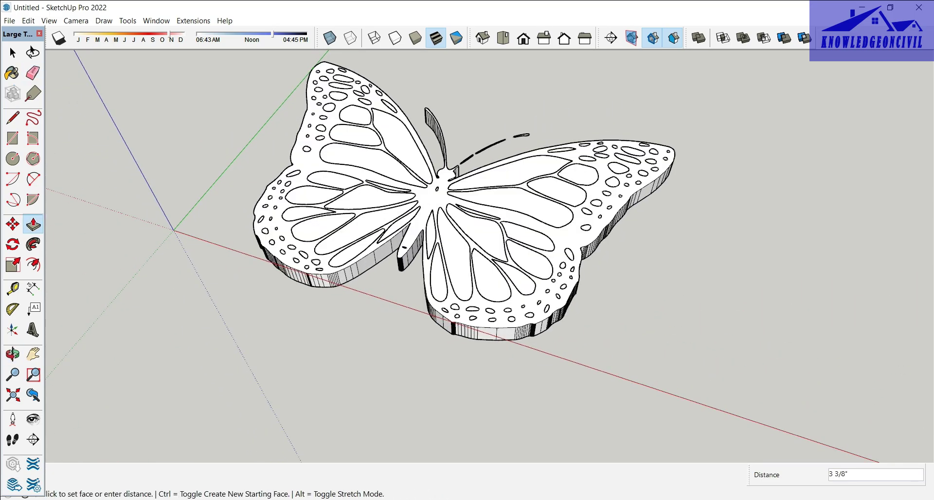
key(Return)
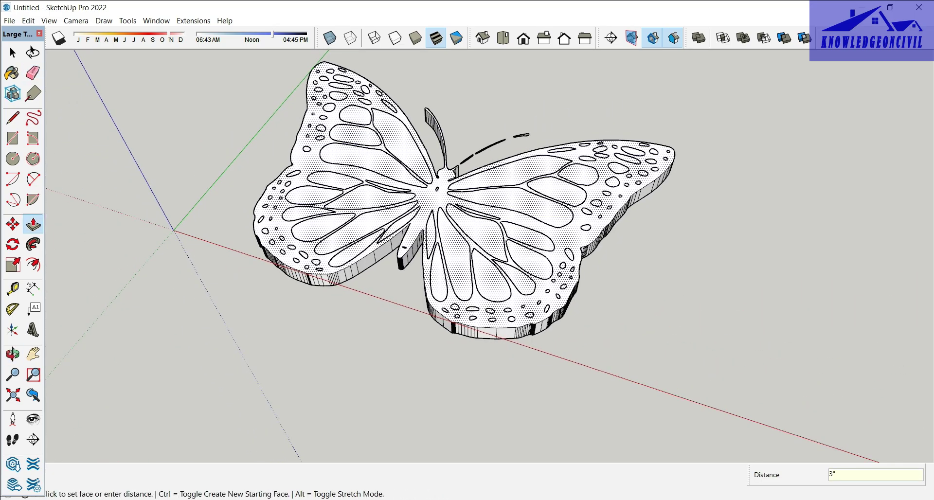
middle_drag(467, 243, 462, 282)
key(l)
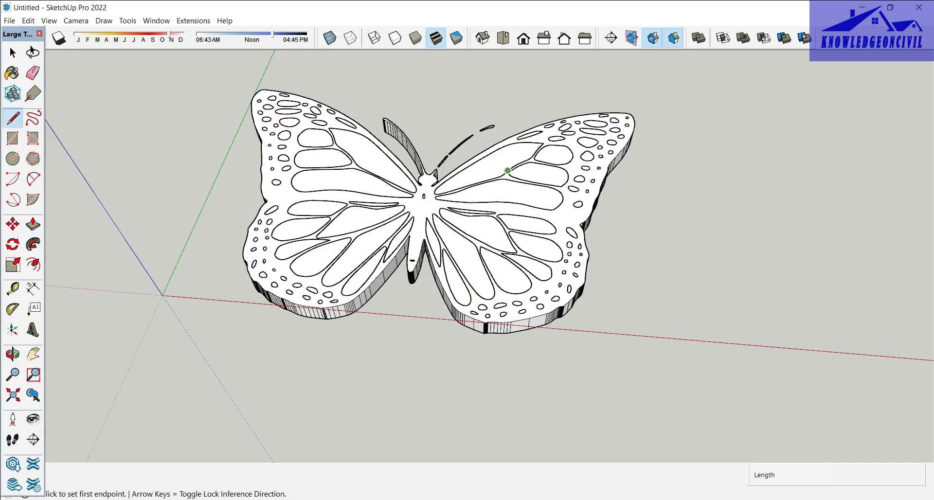
click(520, 182)
key(e)
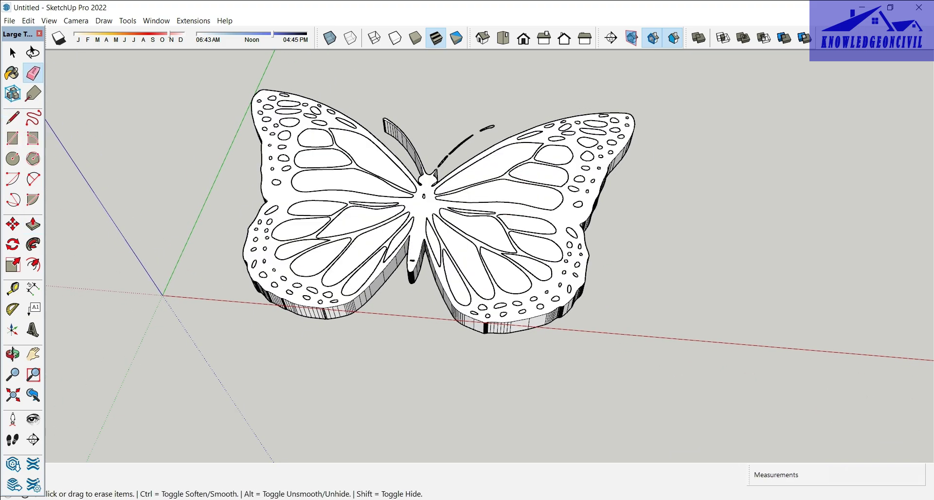
key(p)
- Fill the two outer loose segments of the broken antenna by drawing lines across them, and erase the leftover dividing line
middle_drag(657, 229, 594, 184)
scroll(486, 336, up, 6)
key(l)
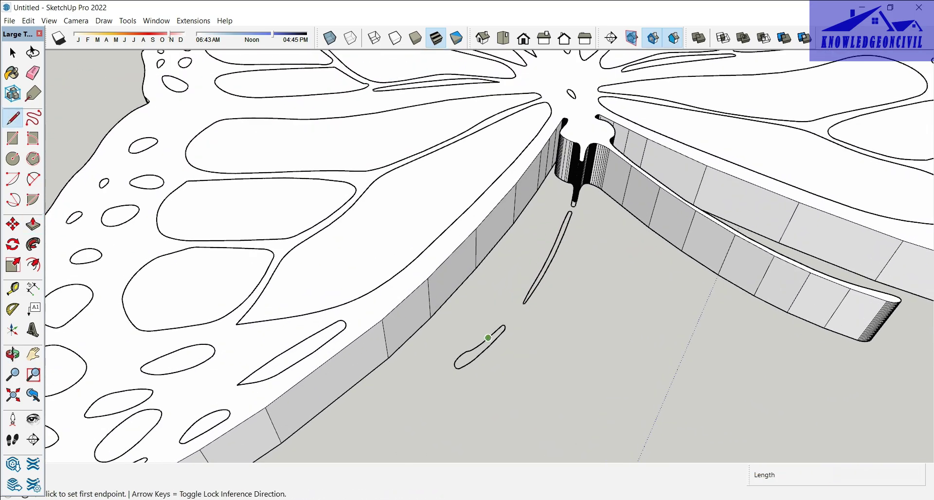
click(490, 345)
click(476, 346)
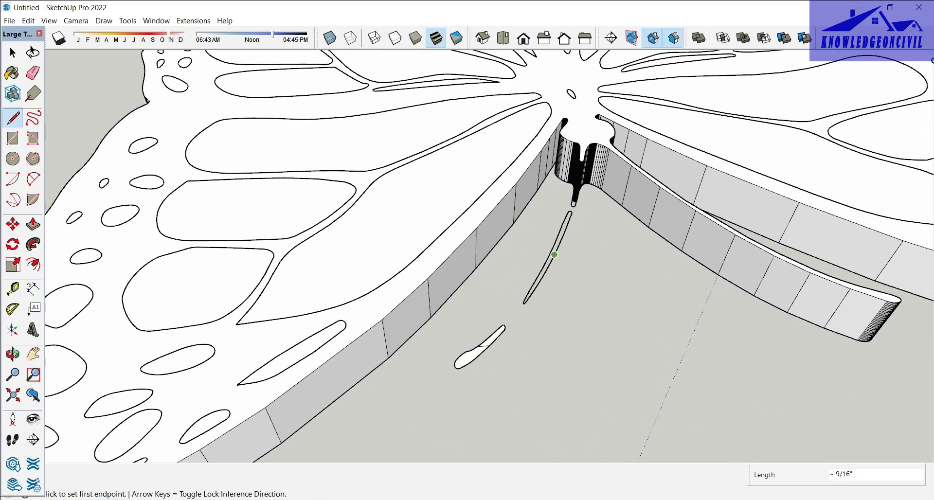
key(e)
scroll(550, 250, up, 2)
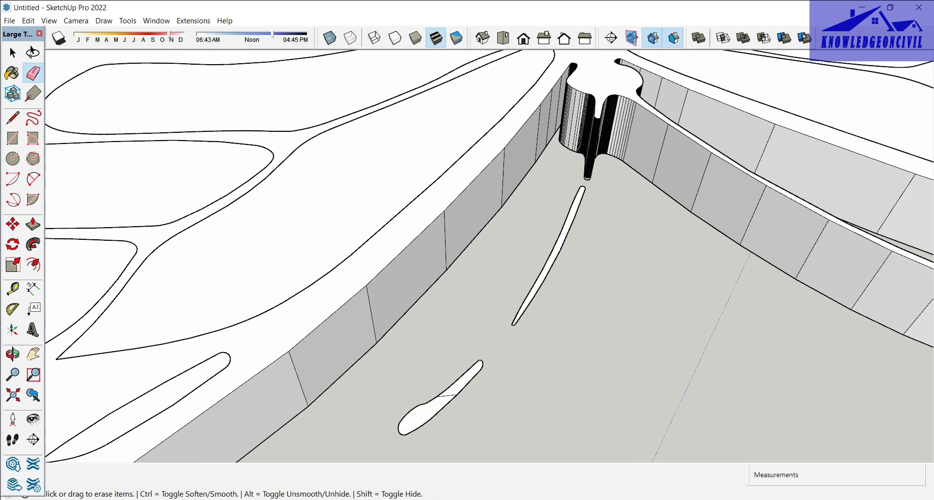
click(445, 395)
middle_drag(445, 395, 449, 317)
- Extrude the two filled outer antenna segments 3" to match the butterfly's body
key(p)
click(450, 311)
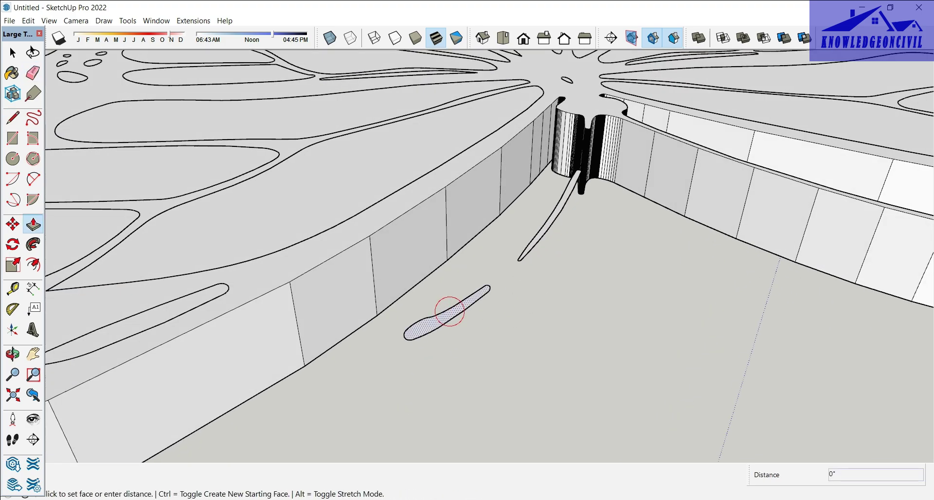
click(340, 336)
click(550, 214)
click(694, 221)
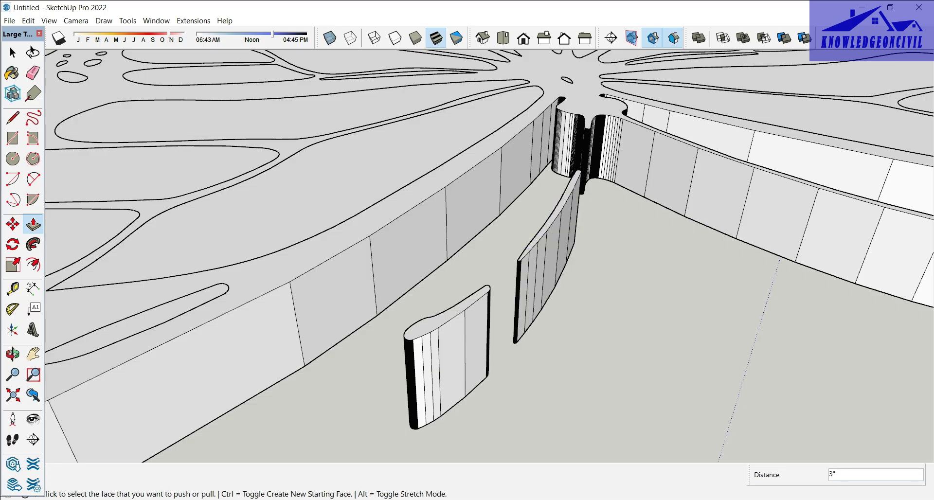
- Fill the remaining small antenna segment nearest the butterfly's head and extrude it 3"
scroll(589, 226, down, 4)
middle_drag(359, 231, 686, 258)
scroll(686, 257, down, 3)
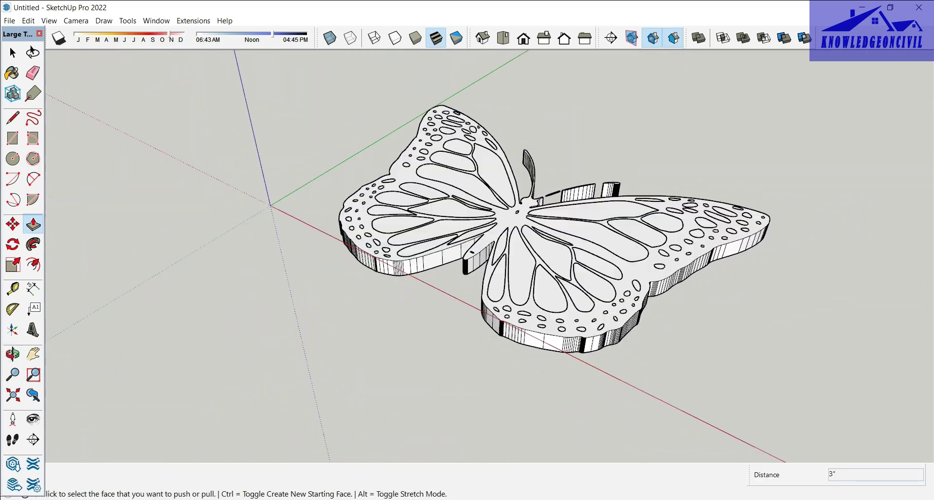
middle_drag(526, 199, 548, 245)
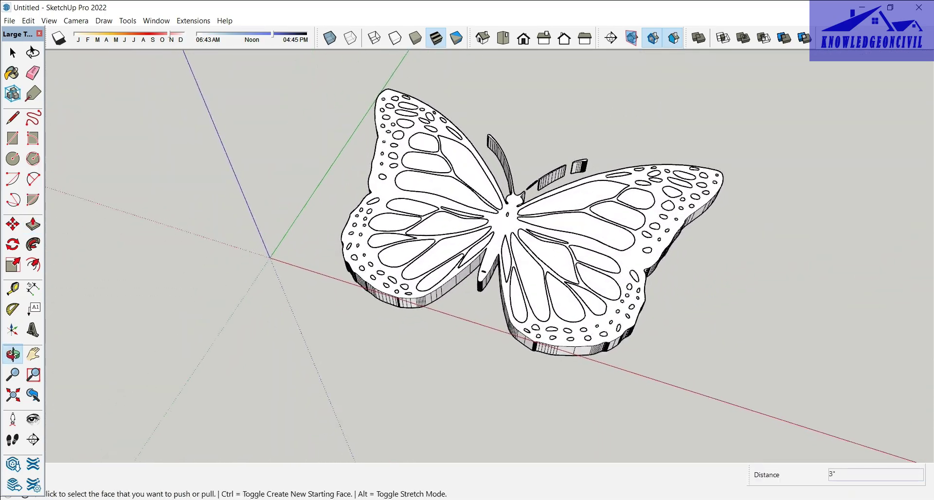
scroll(526, 197, up, 10)
key(l)
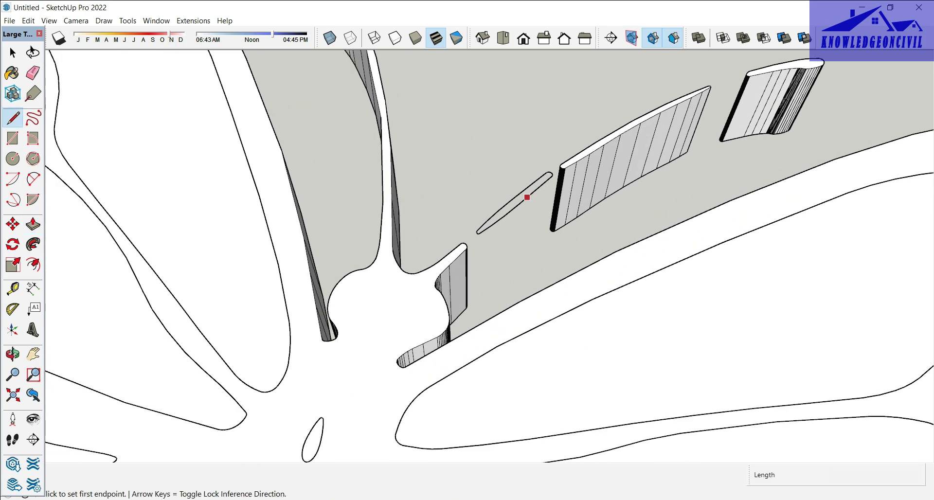
click(527, 197)
key(e)
key(p)
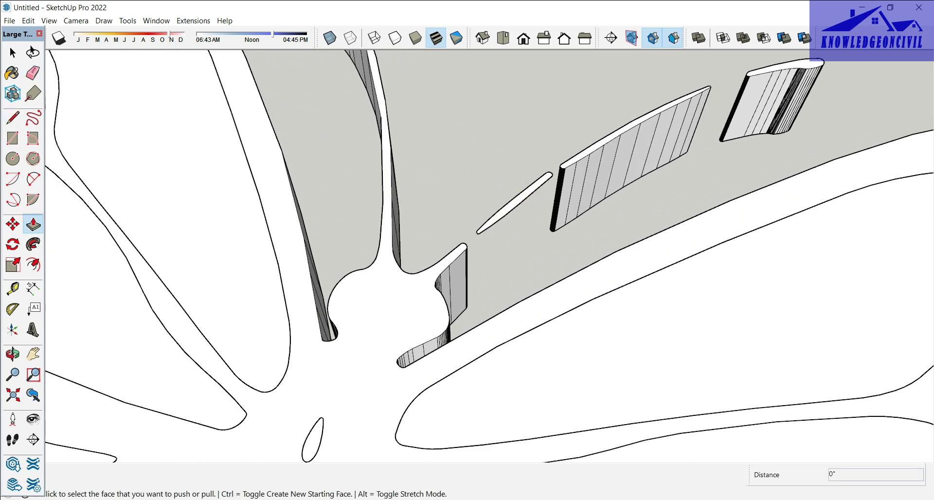
click(528, 192)
click(563, 229)
scroll(523, 175, down, 10)
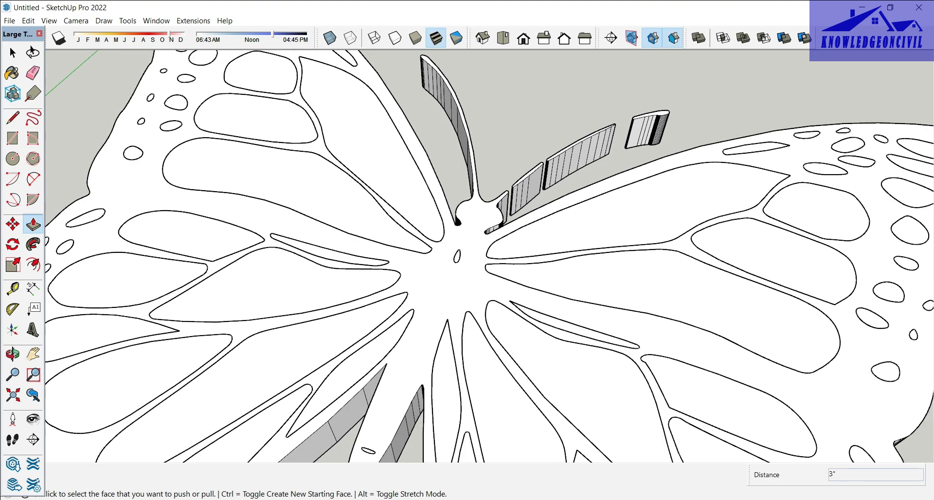
- Select the whole butterfly and soften its edges at 36.5 degrees with Soften coplanar enabled
middle_drag(523, 195, 564, 214)
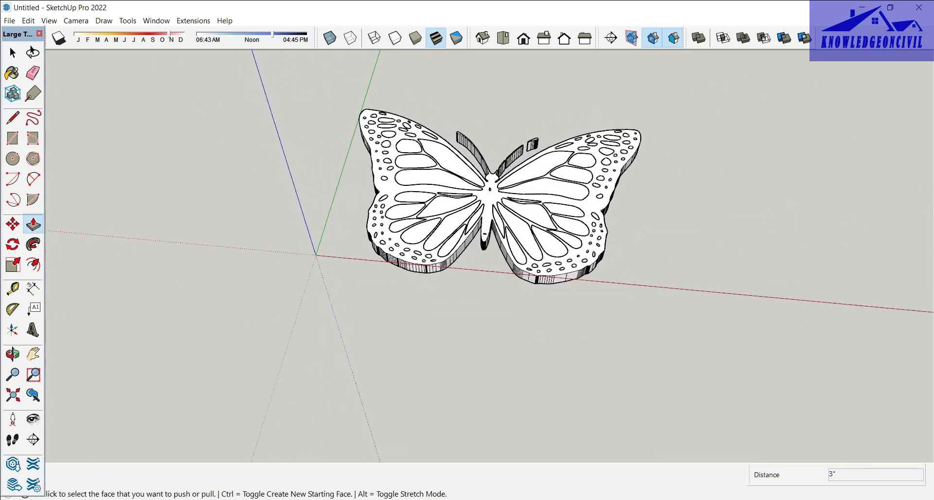
click(13, 52)
drag(655, 332, 655, 331)
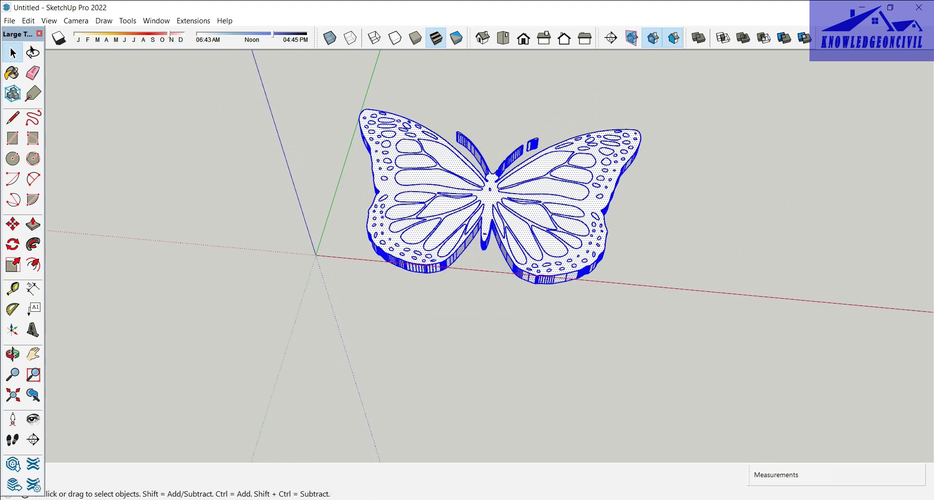
right_click(537, 189)
click(571, 197)
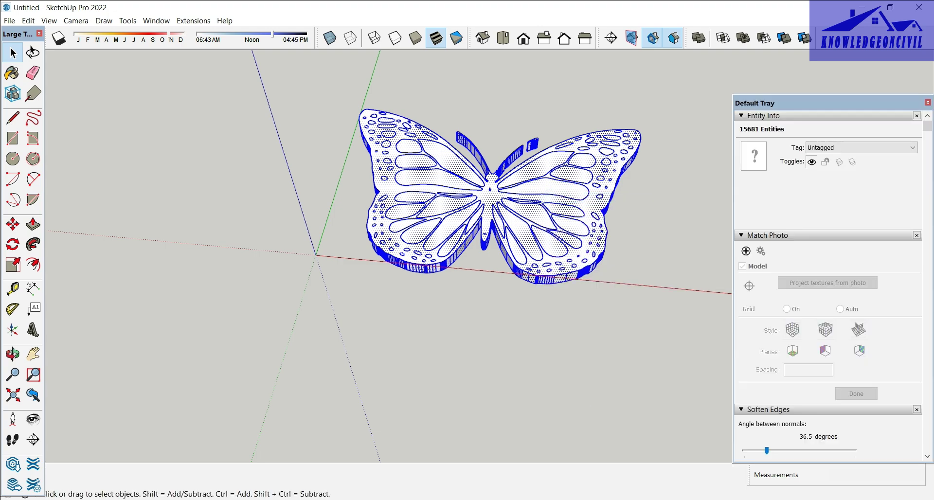
click(743, 301)
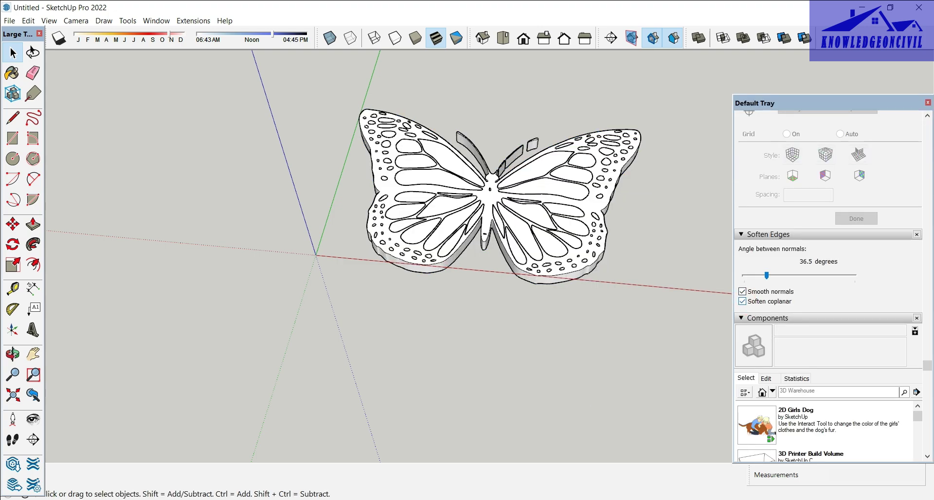
click(928, 102)
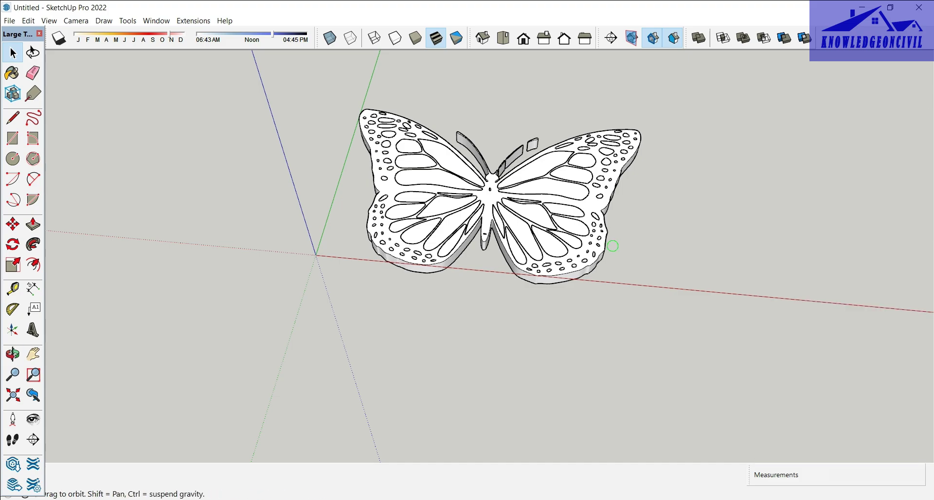
- Select the complete softened butterfly, including its antennae, and make it a group
middle_drag(612, 245, 606, 243)
drag(333, 129, 652, 322)
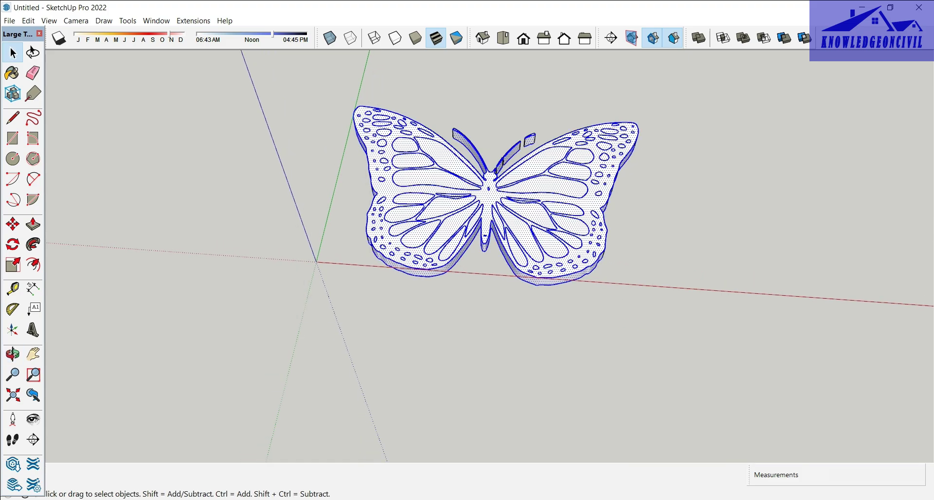
right_click(432, 146)
click(468, 238)
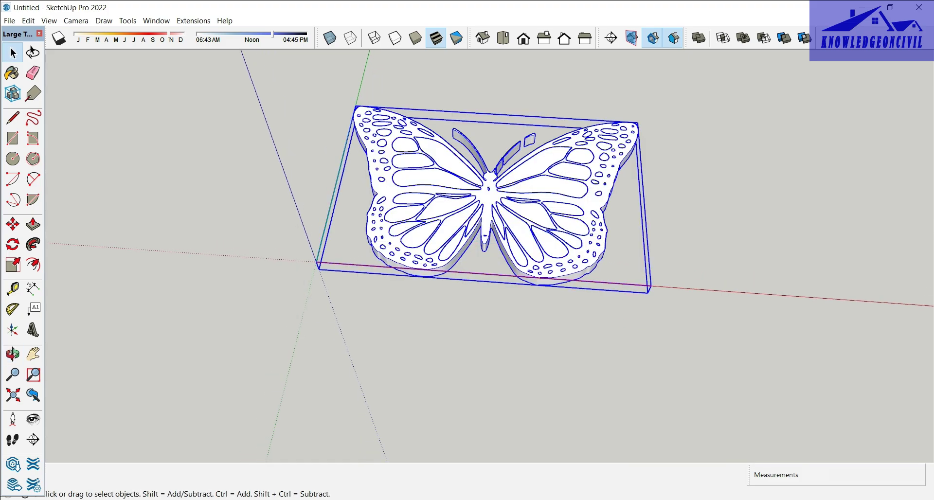
- Move the butterfly group about 14' along the red axis away from the origin and clear the selection
key(m)
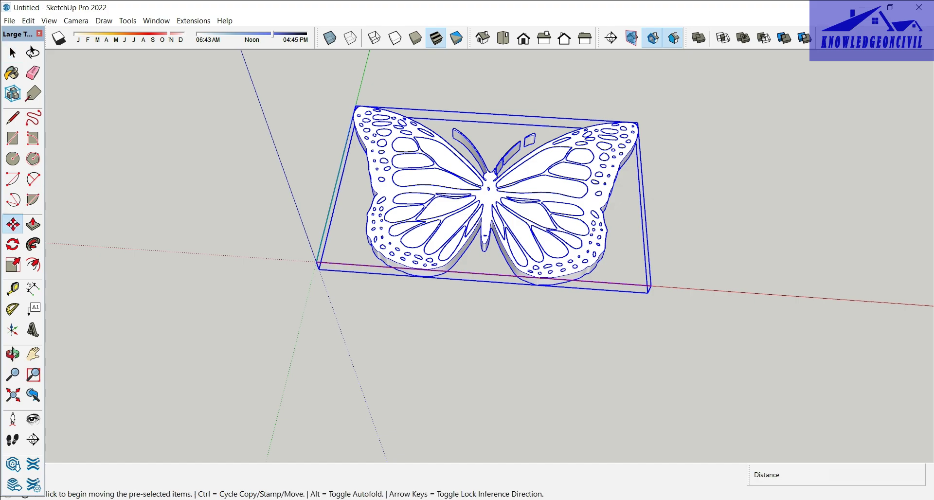
click(316, 261)
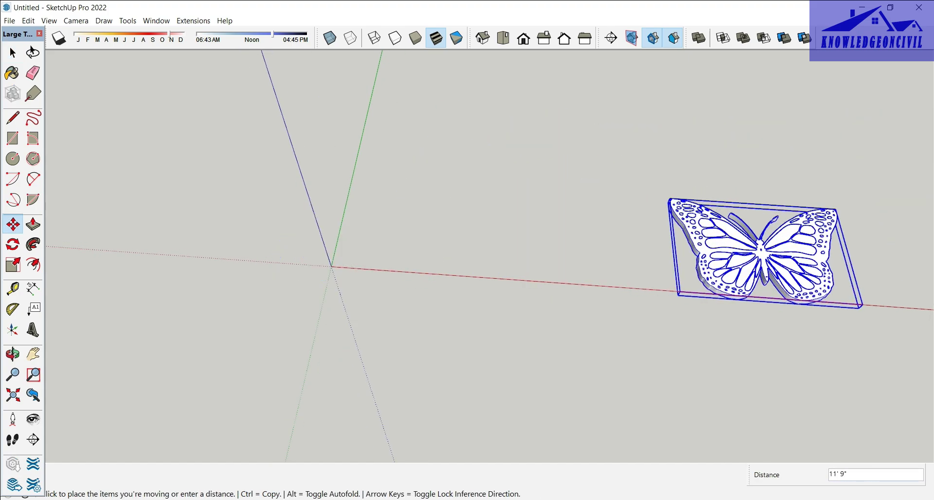
click(746, 294)
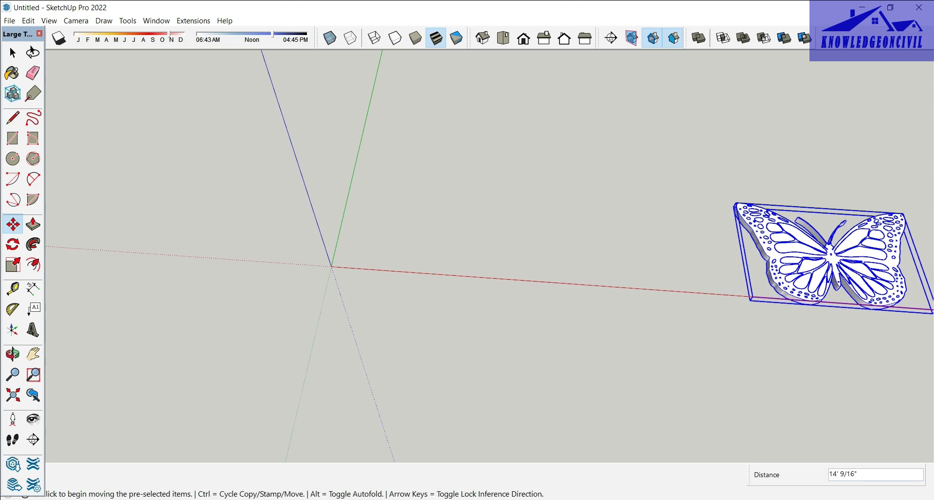
click(10, 54)
click(107, 114)
scroll(565, 267, up, 2)
shift+middle_drag(564, 267, 490, 329)
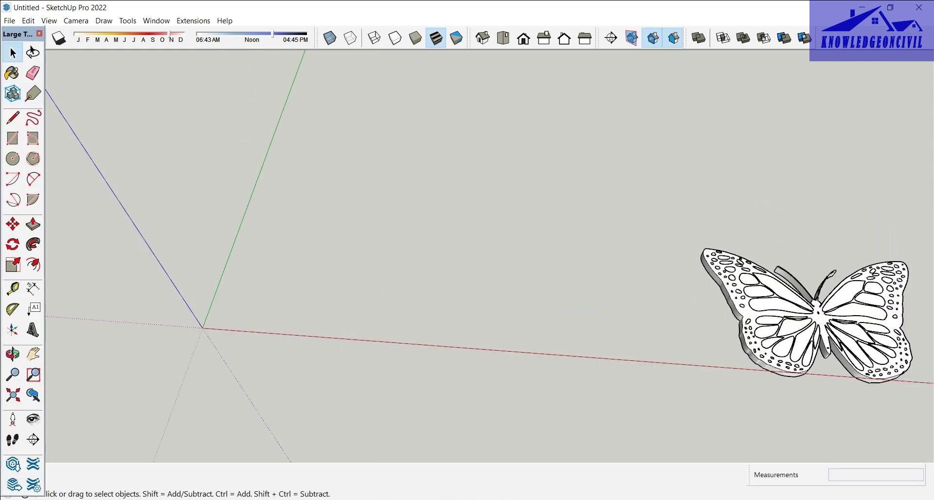
- Import the house icon DXF file "pngtree-house-icon-design-template-isolated-png-image_2861321" from the "Metarial pic,tex,image" folder
click(9, 21)
click(32, 199)
scroll(559, 239, down, 3)
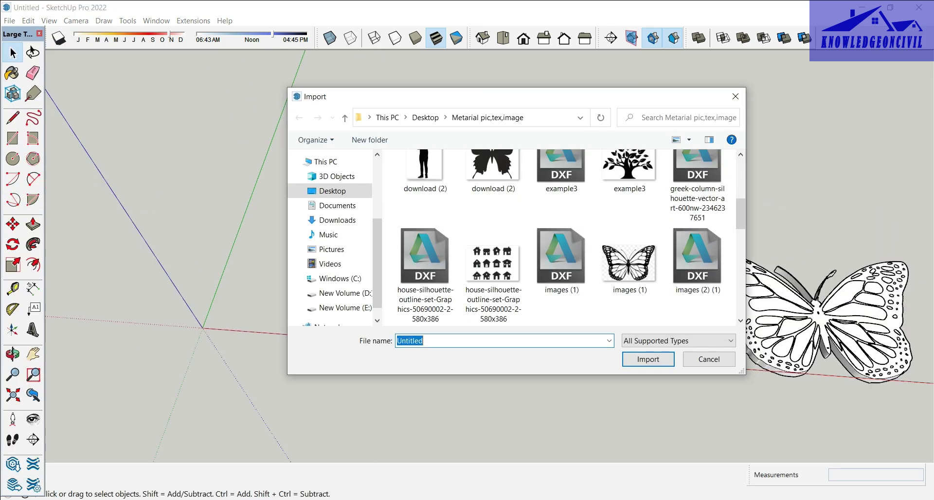
scroll(560, 238, down, 2)
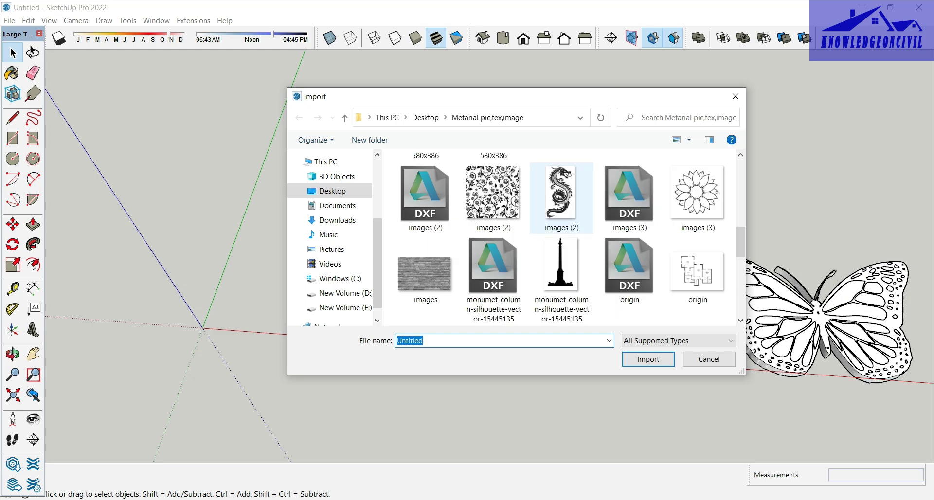
scroll(593, 268, down, 2)
scroll(562, 253, down, 4)
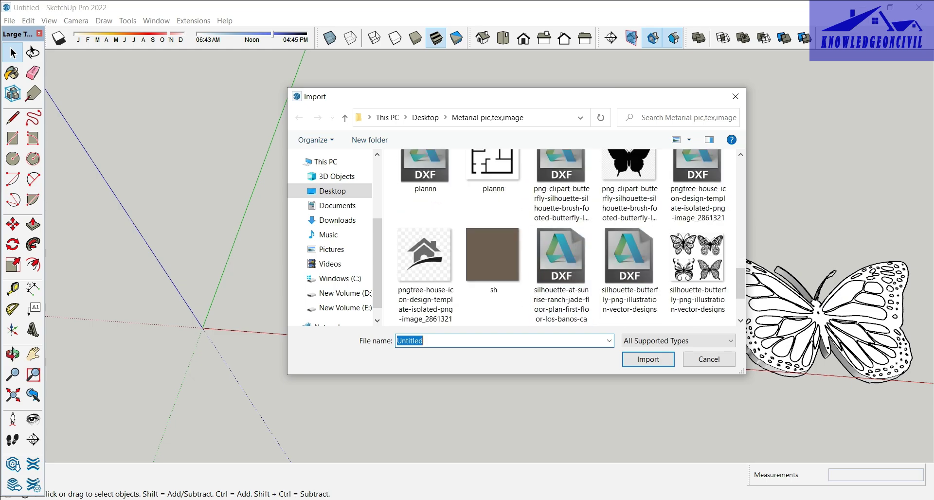
scroll(561, 253, up, 1)
scroll(562, 219, up, 2)
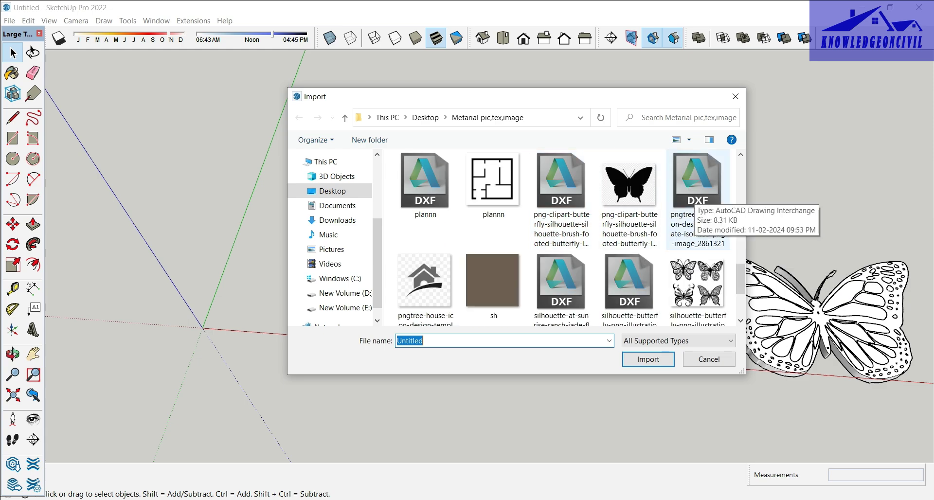
click(697, 184)
click(646, 360)
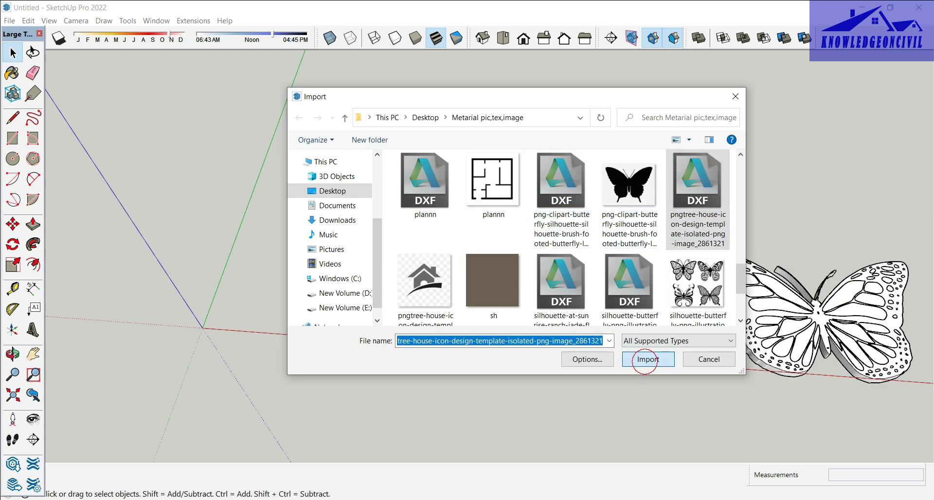
- Finish the import and scale the house icon up uniformly from its far corner by a little over 8 times
click(526, 344)
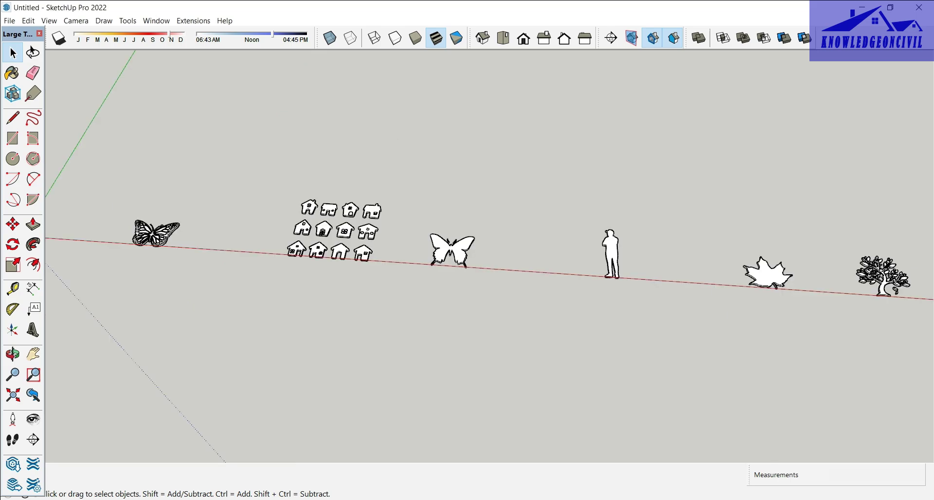
shift+middle_drag(432, 329, 753, 366)
scroll(357, 271, up, 8)
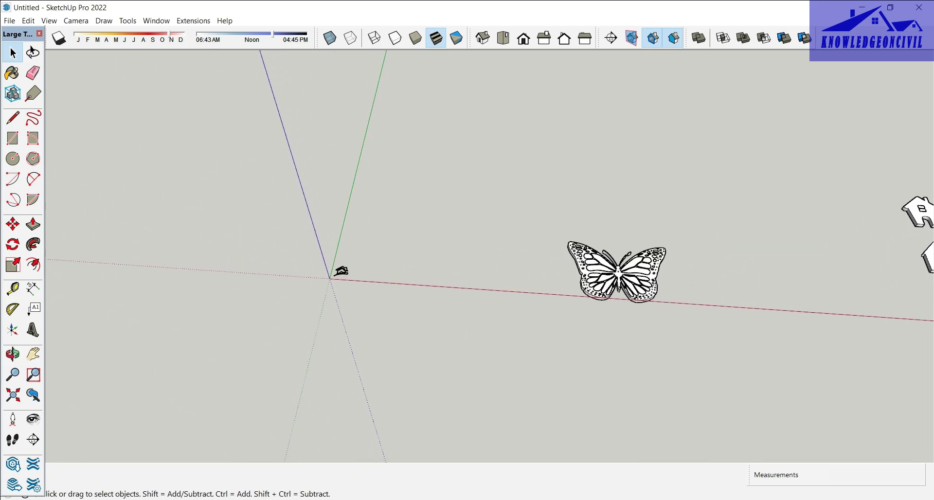
scroll(370, 253, up, 5)
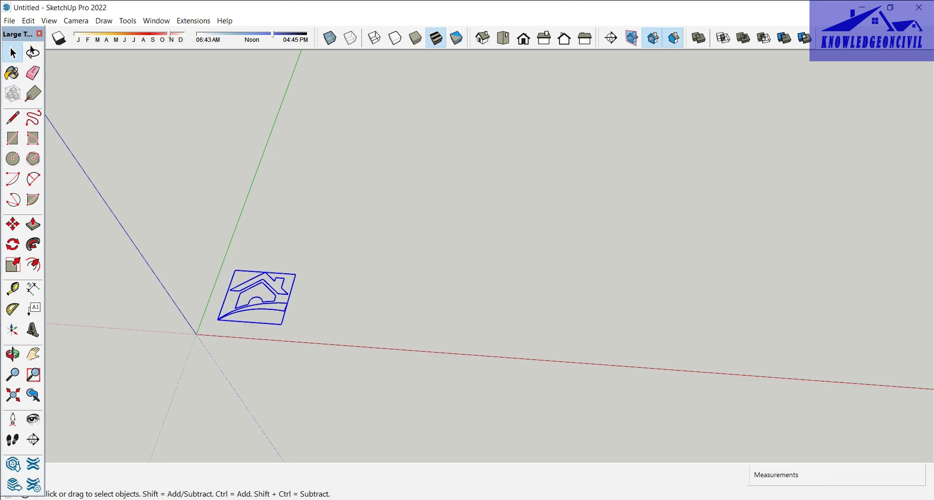
key(s)
click(295, 273)
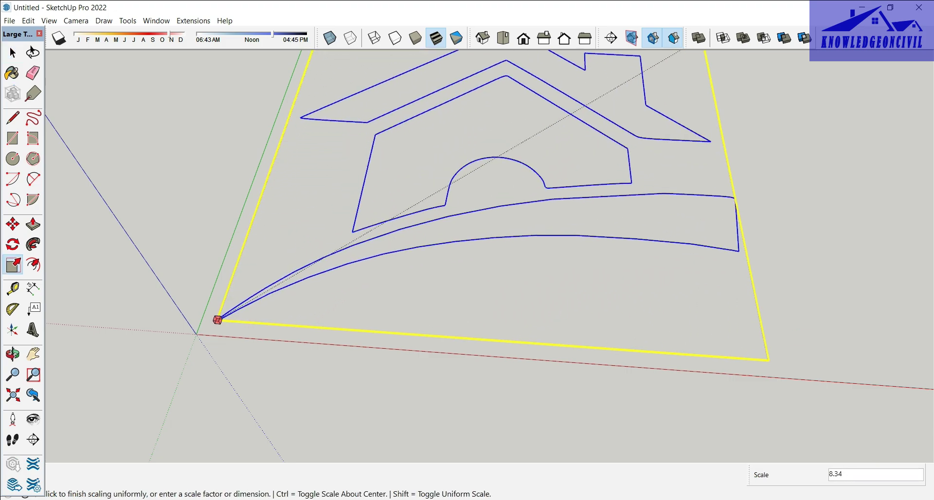
click(749, 54)
scroll(306, 317, down, 4)
mouse_move(195, 292)
middle_down()
mouse_move(166, 287)
mouse_move(170, 298)
middle_up()
middle_drag(63, 279, 107, 282)
scroll(107, 282, down, 4)
scroll(456, 276, down, 2)
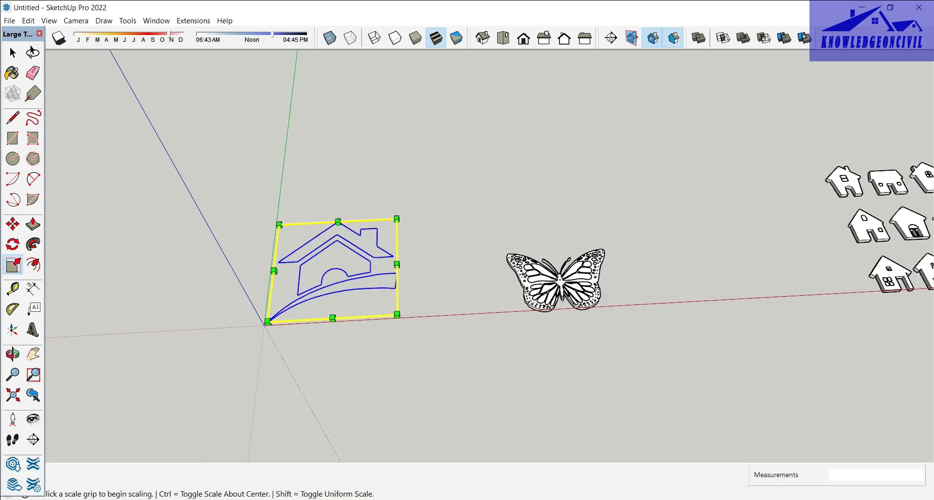
click(396, 215)
click(415, 197)
scroll(317, 220, up, 4)
middle_drag(377, 265, 339, 252)
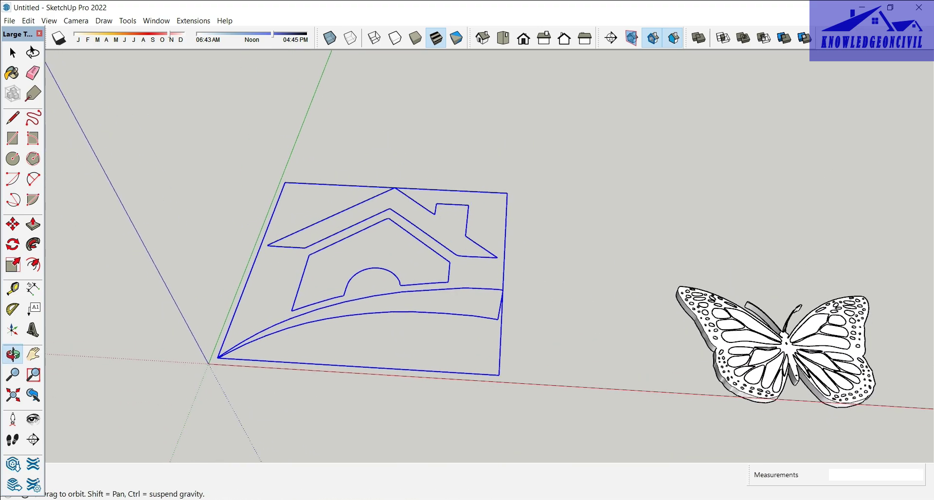
- Explode the scaled house icon component into separate editable edges
scroll(339, 252, up, 2)
click(13, 52)
right_click(457, 209)
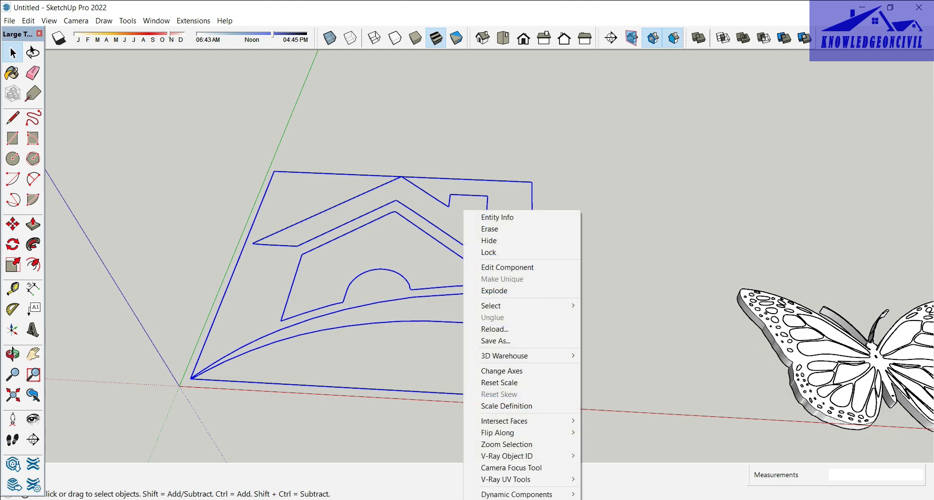
click(486, 289)
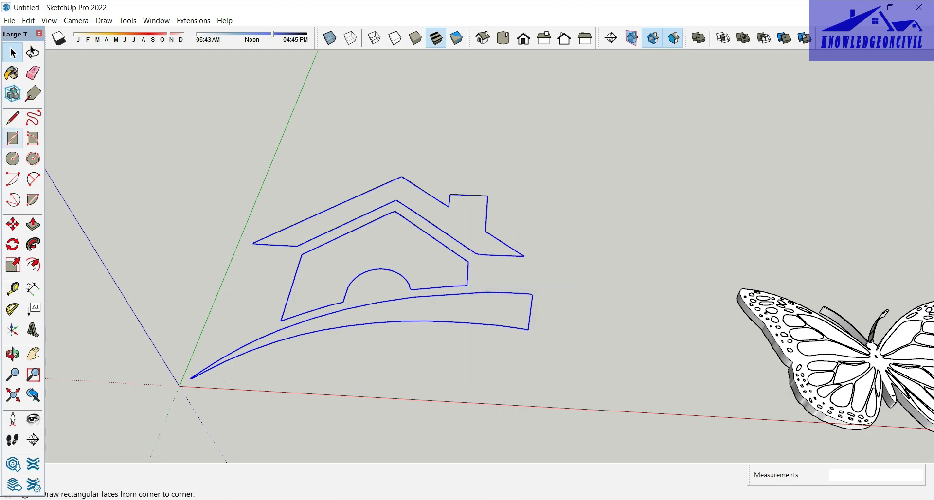
- Try to create faces by drawing a rectangle of about 9' 3" by 8' 10" around the icon from the origin, and erase it
click(13, 138)
click(180, 386)
click(556, 165)
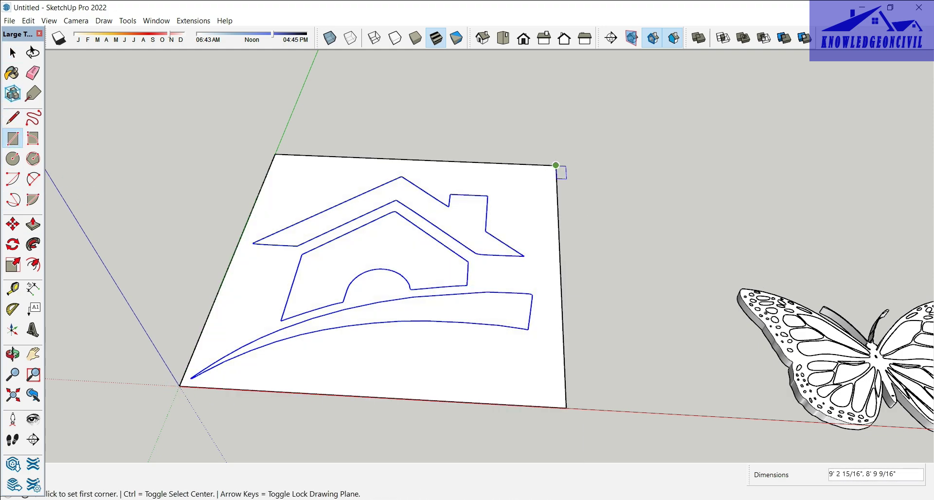
key(e)
click(550, 165)
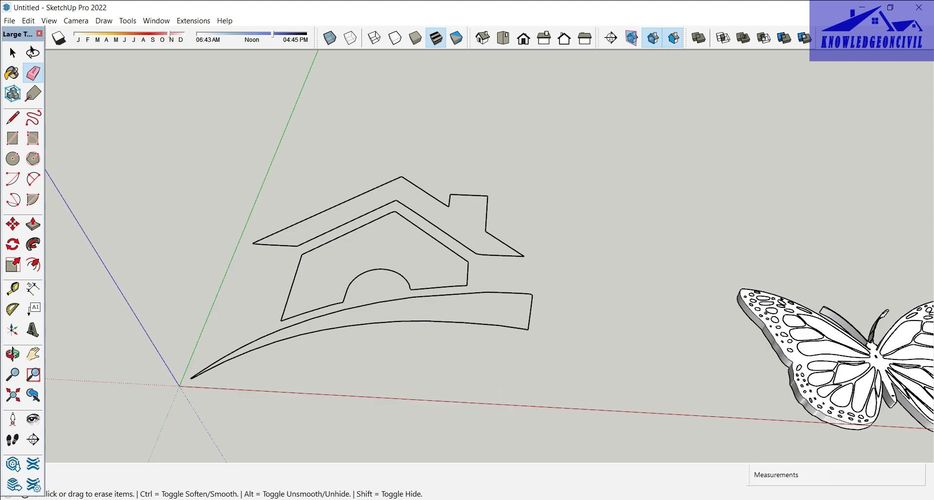
- Draw short lines across the roof, house body and curved ground strip outlines to create their faces, and erase these helper lines
key(l)
click(410, 183)
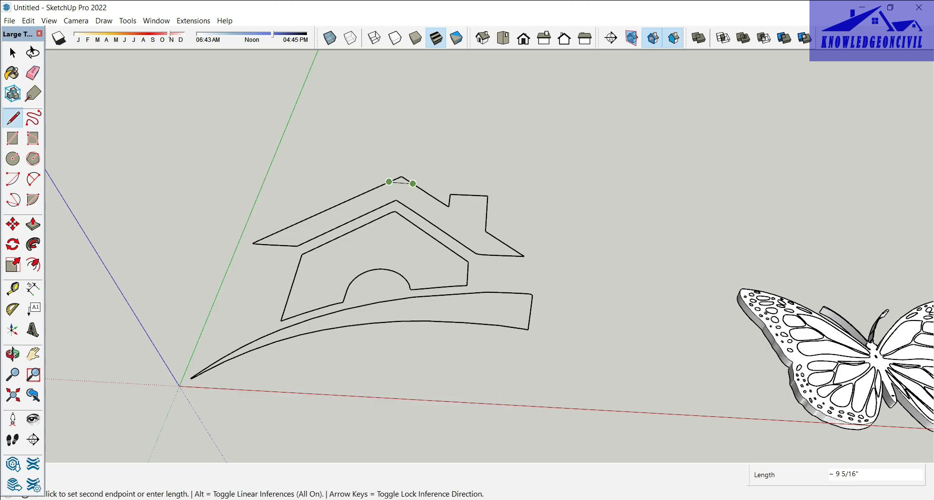
click(391, 181)
click(412, 223)
click(368, 224)
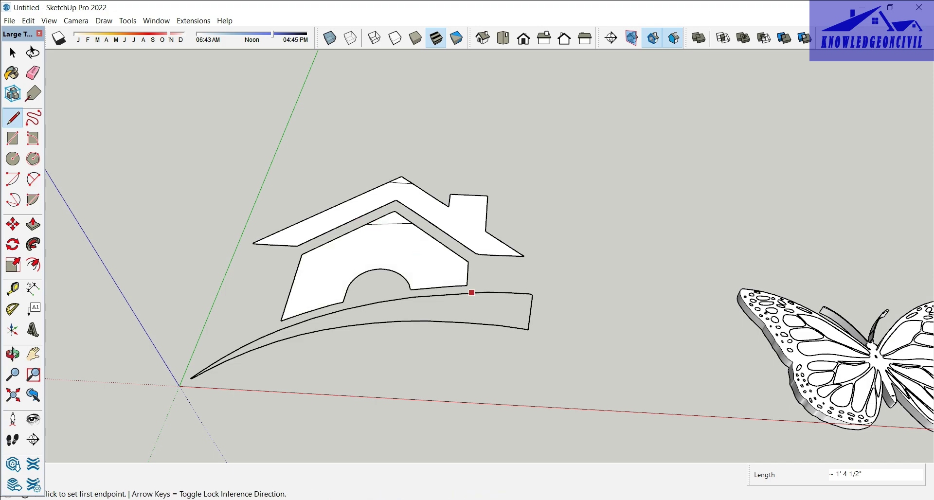
click(489, 292)
click(482, 324)
key(e)
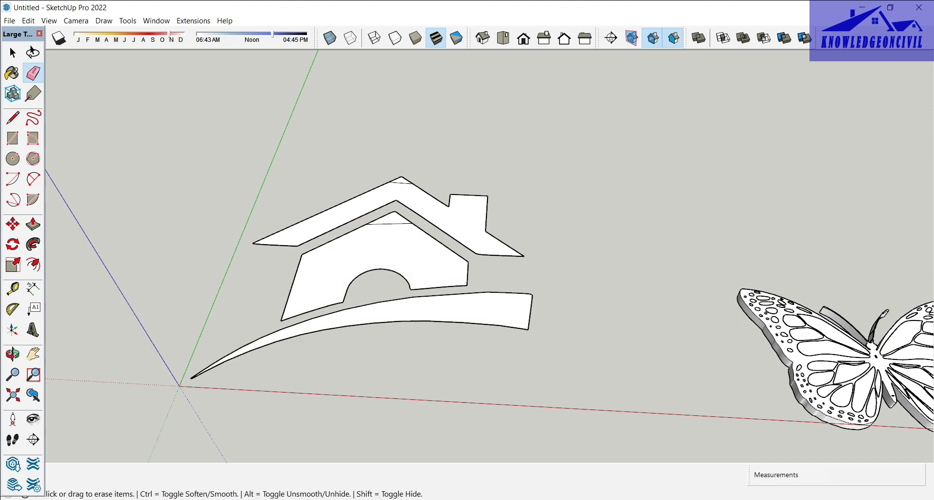
- Extrude the curved ground strip, roof and house body faces by 3" with Push/Pull
key(p)
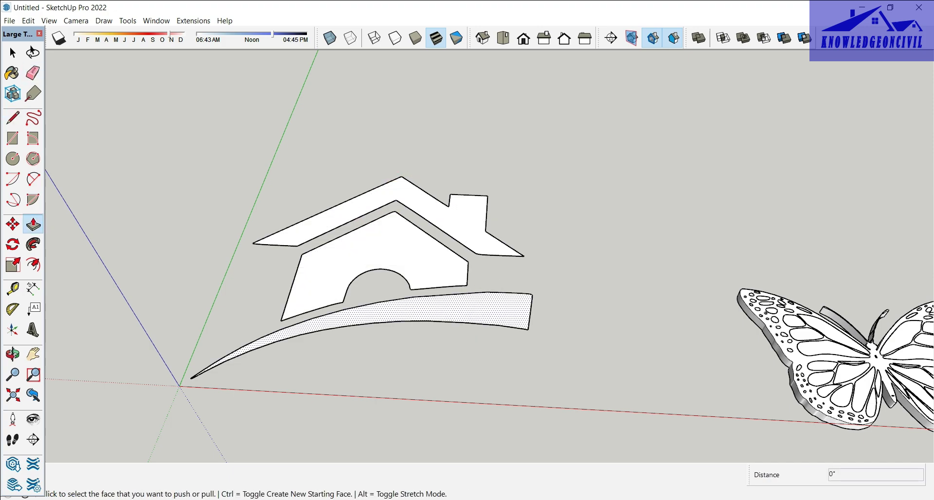
click(471, 310)
key(Return)
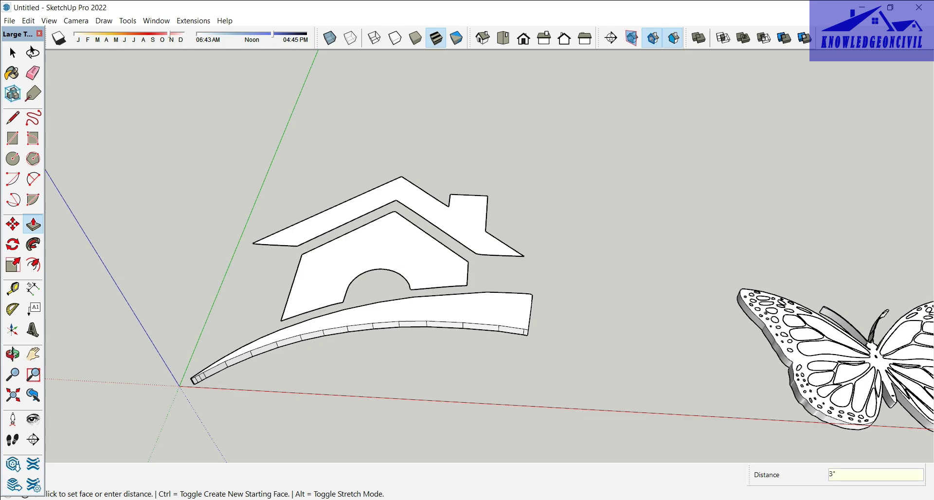
middle_drag(511, 292, 462, 284)
click(318, 243)
click(510, 345)
click(491, 233)
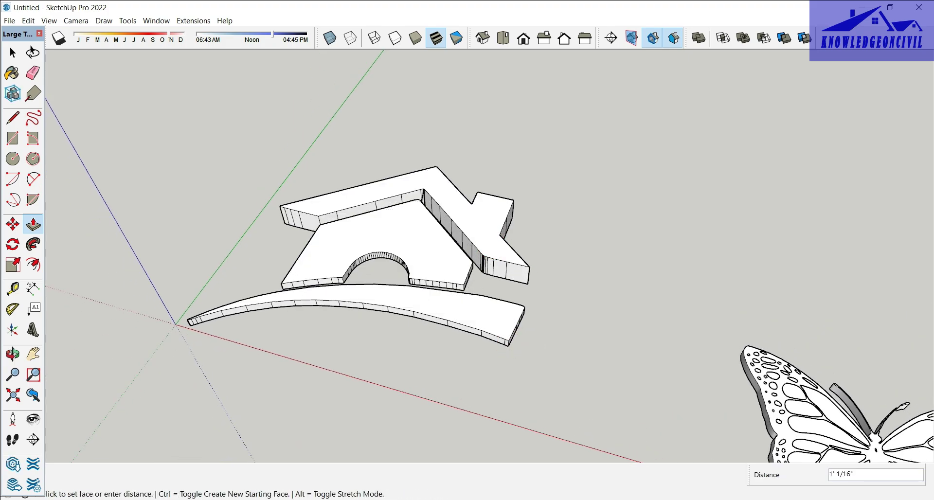
scroll(476, 277, up, 3)
click(452, 300)
mouse_move(455, 299)
middle_down()
mouse_move(574, 292)
mouse_move(613, 309)
mouse_move(574, 284)
mouse_move(605, 283)
middle_up()
scroll(576, 292, down, 3)
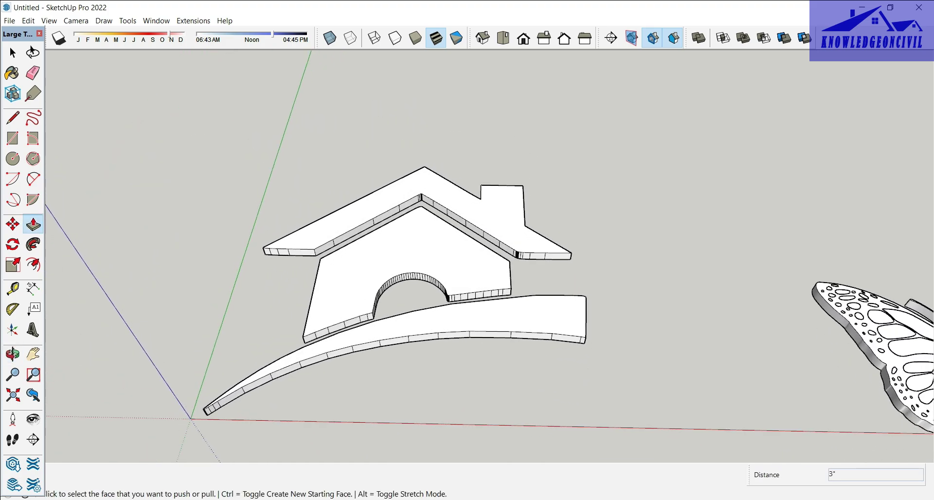
- Select the whole house icon and soften its edges at 36.5 degrees with Soften coplanar enabled
click(13, 53)
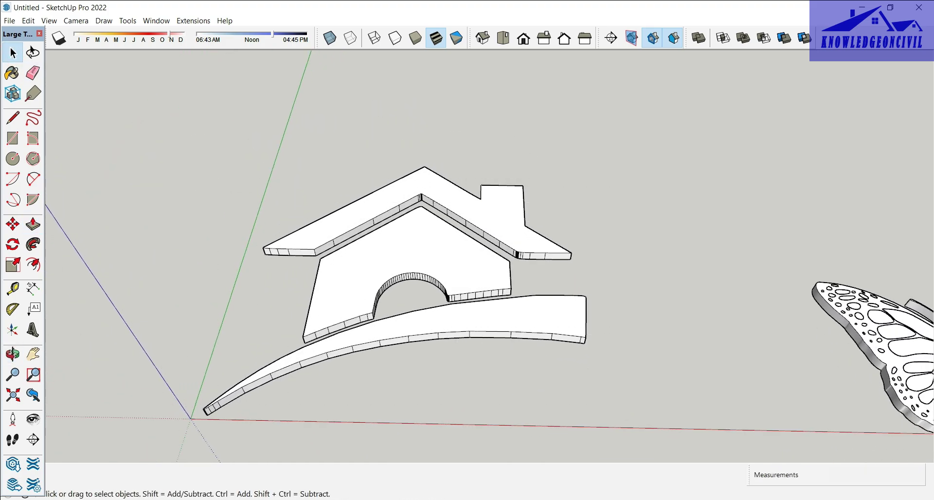
drag(123, 441, 122, 441)
right_click(373, 236)
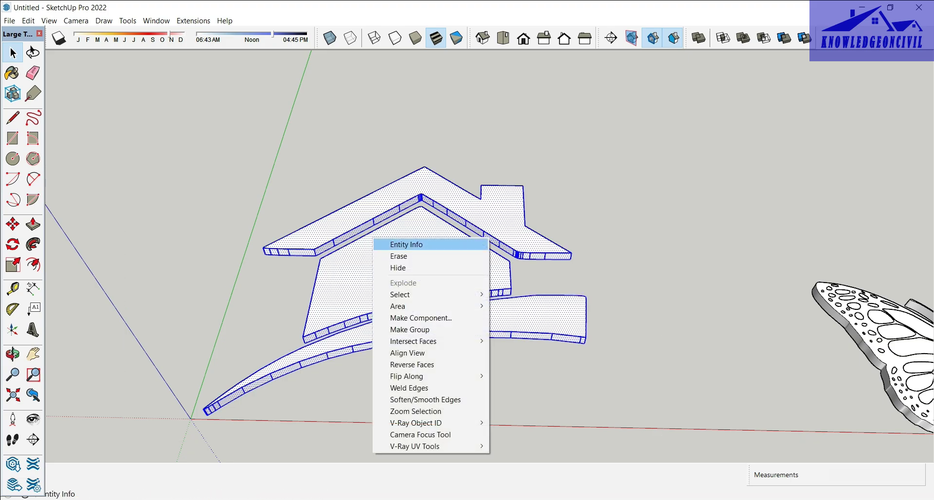
click(403, 244)
scroll(797, 350, down, 2)
click(742, 360)
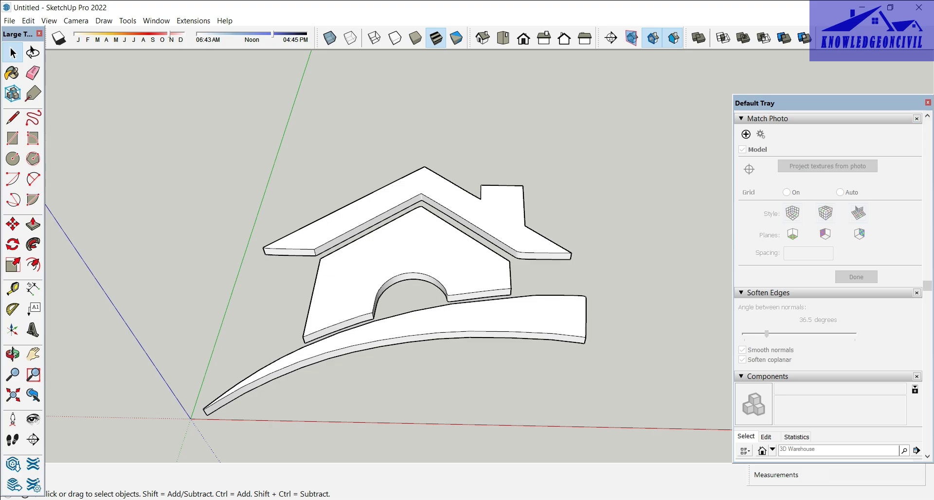
click(928, 102)
mouse_move(584, 302)
middle_down()
mouse_move(526, 282)
mouse_move(586, 309)
middle_up()
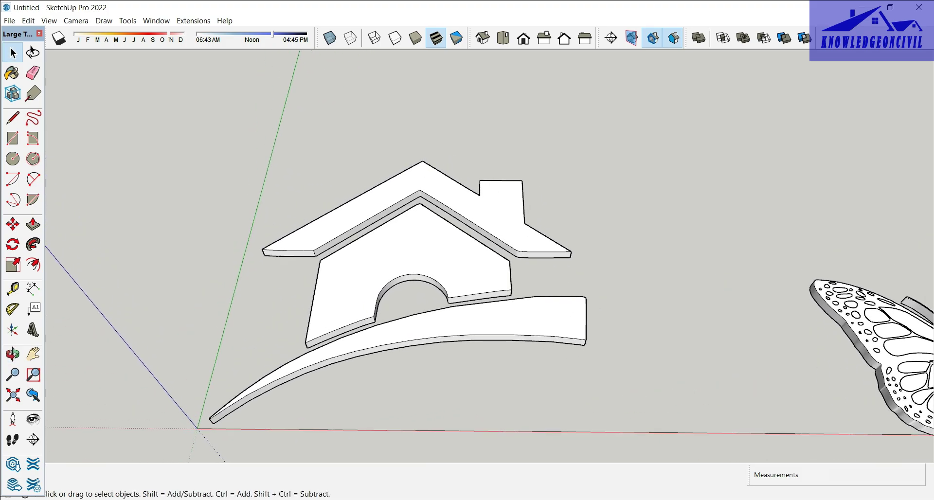
- Select all parts of the softened house icon and make them a group
drag(145, 110, 670, 456)
right_click(535, 115)
click(574, 206)
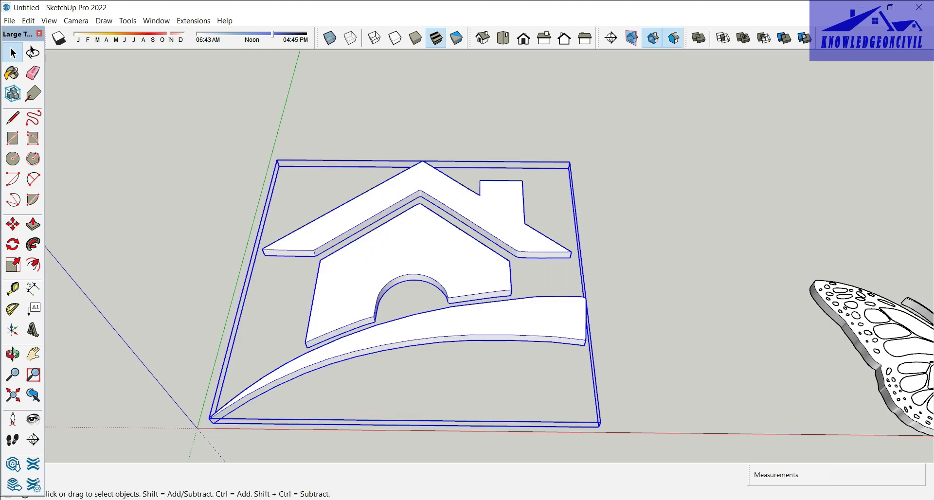
- Select all models in the scene and move them together along the red axis away from the origin
key(ctrl+a)
key(m)
click(210, 417)
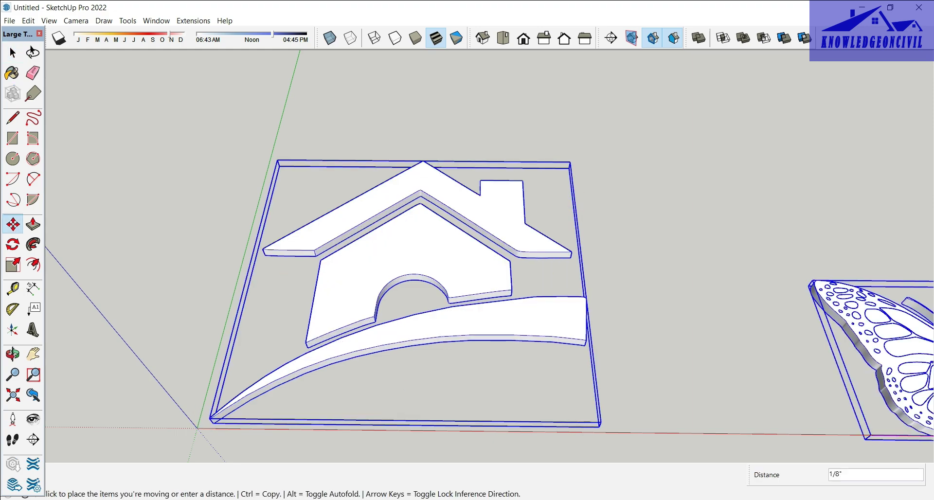
click(900, 429)
key(space)
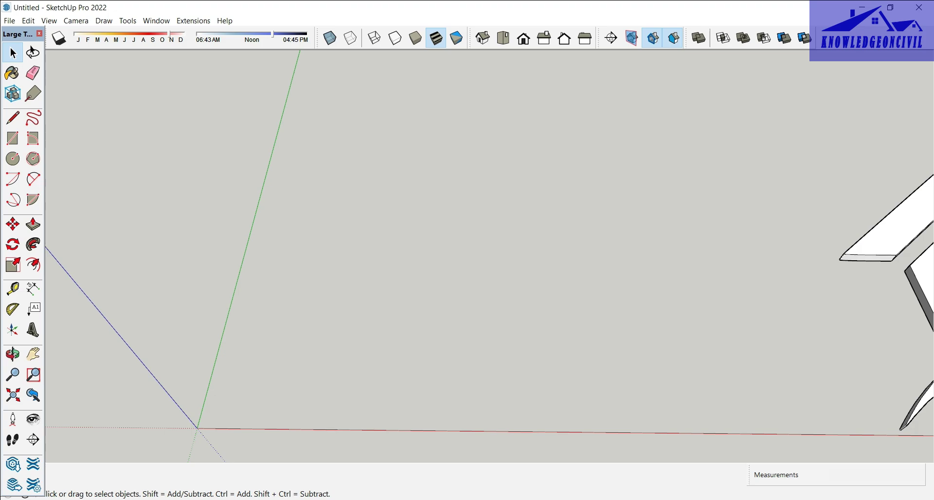
- Import the floor plan DXF file "plannn" from the "Metarial pic,tex,image" folder with units in Millimeters
click(9, 21)
click(20, 200)
scroll(493, 234, down, 8)
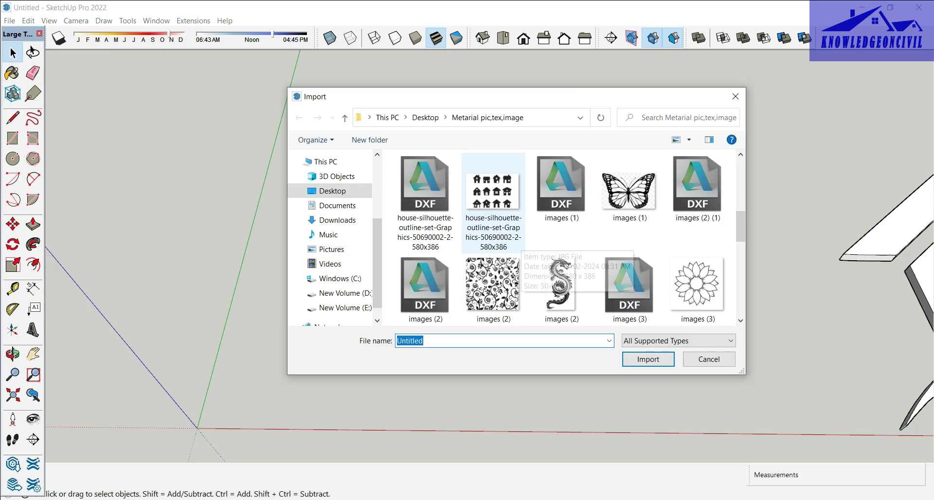
click(426, 258)
click(587, 360)
drag(564, 144, 719, 120)
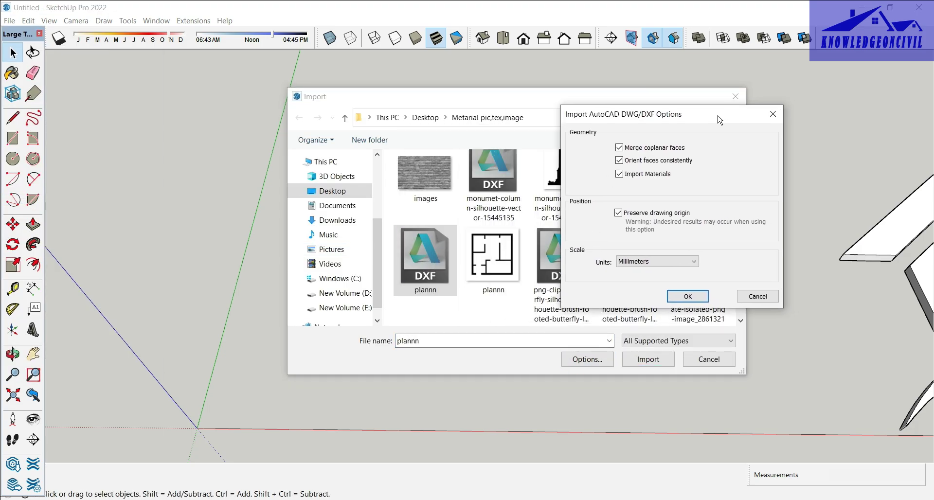
click(687, 296)
click(648, 359)
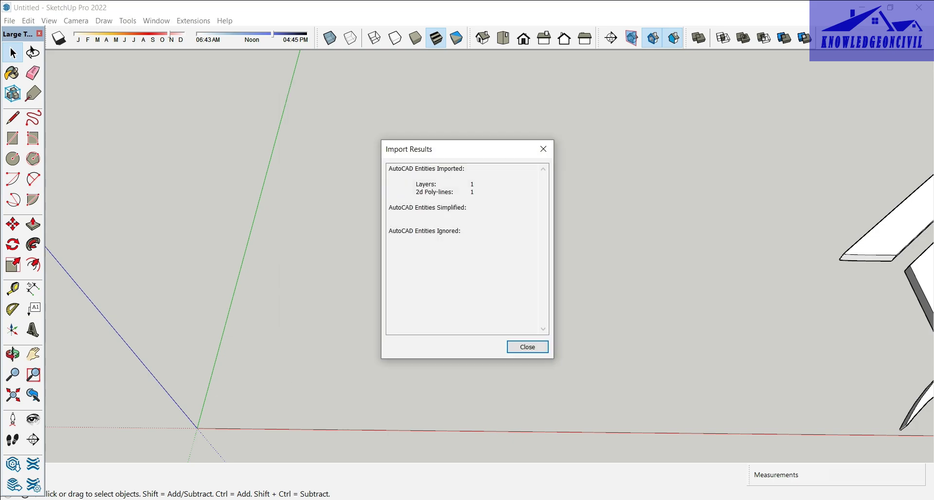
click(527, 346)
- Scale the imported floor plan up uniformly from its far corner to about 13' 8" along the green axis
scroll(125, 277, up, 8)
click(152, 280)
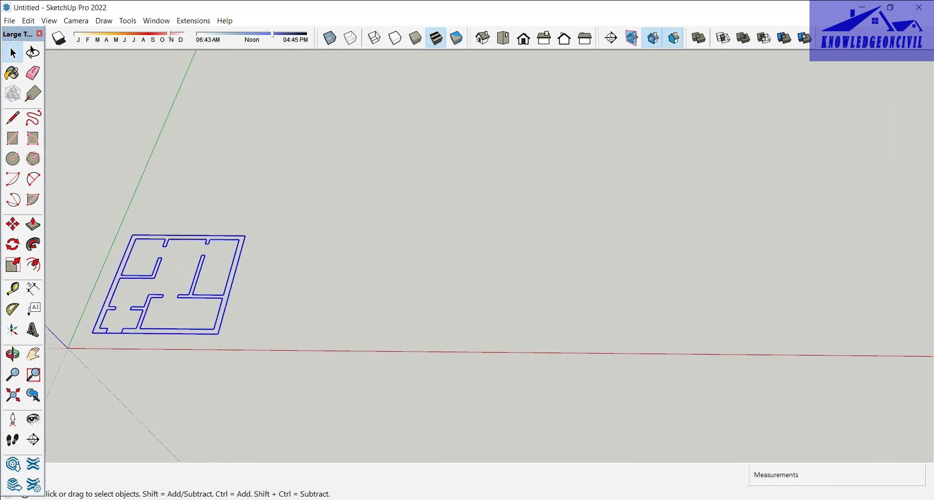
key(s)
click(246, 236)
scroll(370, 157, down, 3)
middle_drag(370, 157, 418, 185)
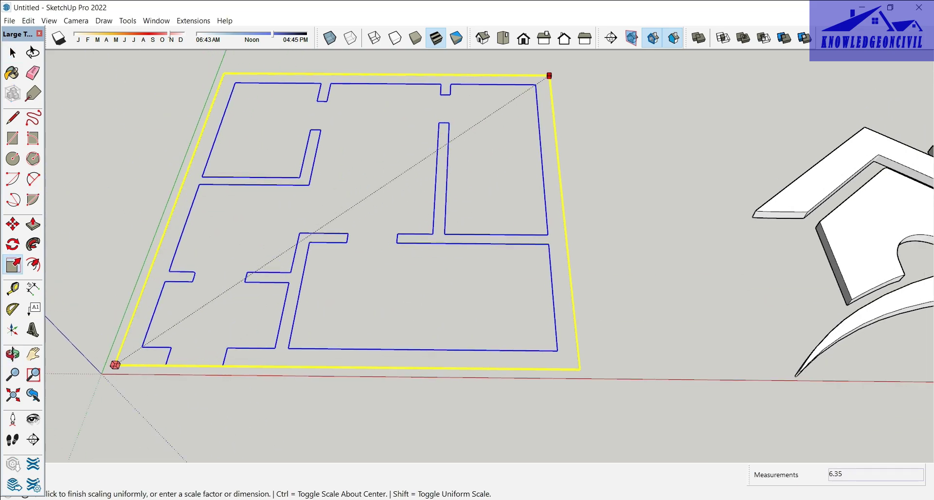
middle_drag(548, 75, 530, 97)
scroll(548, 74, down, 1)
click(588, 86)
middle_drag(588, 86, 559, 105)
scroll(167, 177, down, 1)
key(l)
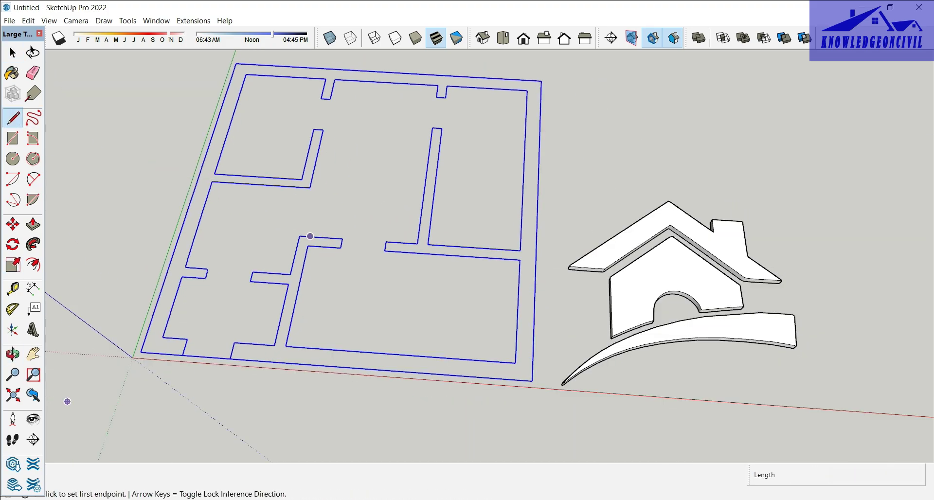
click(297, 363)
key(Escape)
- Draw rectangle faces about 13' long and 7 3/16" wide over the outer wall beside the green axis and the rear outer wall
middle_drag(301, 347, 291, 332)
click(13, 138)
click(132, 329)
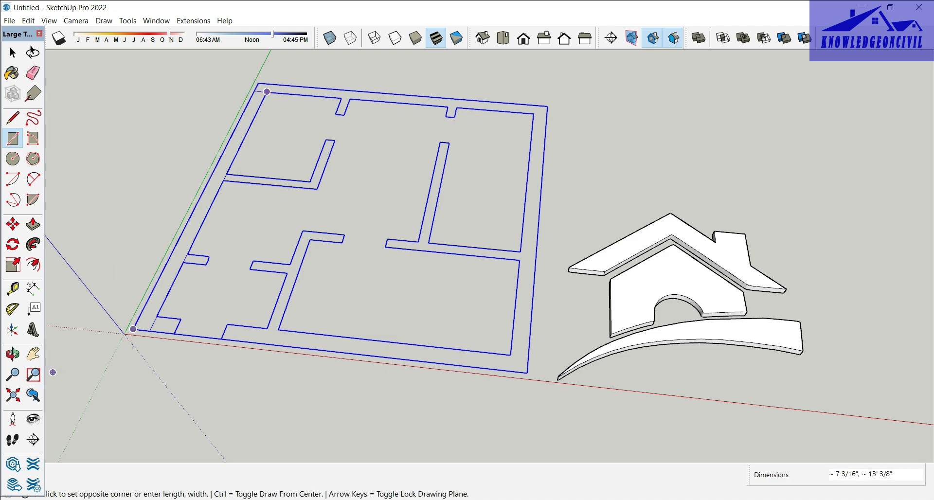
click(267, 91)
click(258, 83)
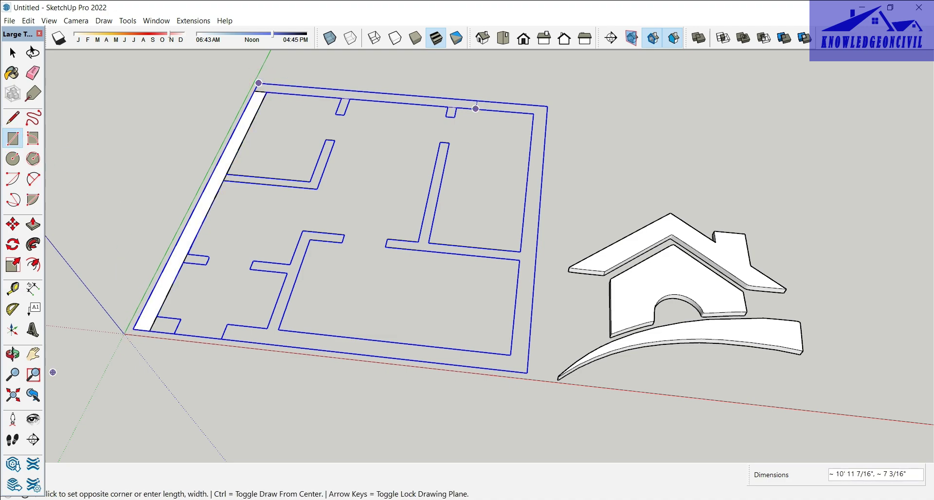
scroll(546, 114, up, 2)
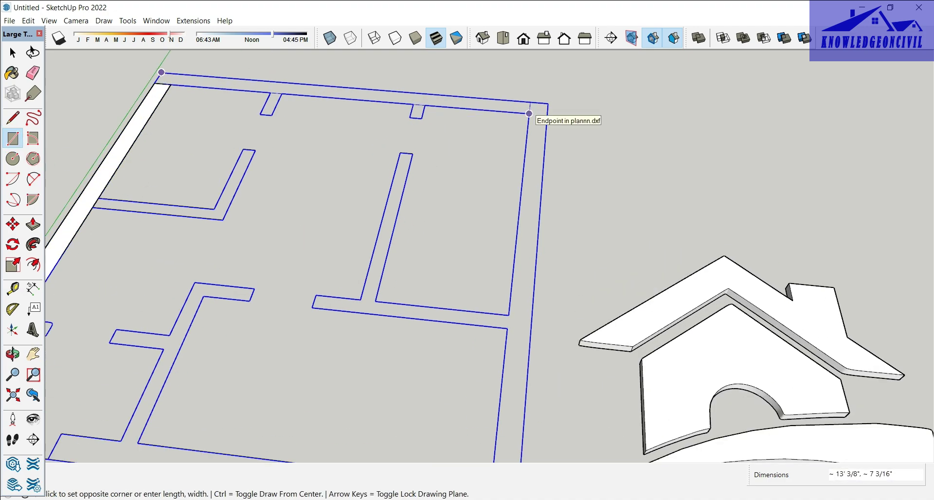
click(529, 113)
- Draw 7 3/16" wide rectangle faces over the outer wall opposite the green axis, about 13' 8" long, and the front wall, about 9' 10" long
click(547, 104)
scroll(547, 105, down, 3)
click(523, 404)
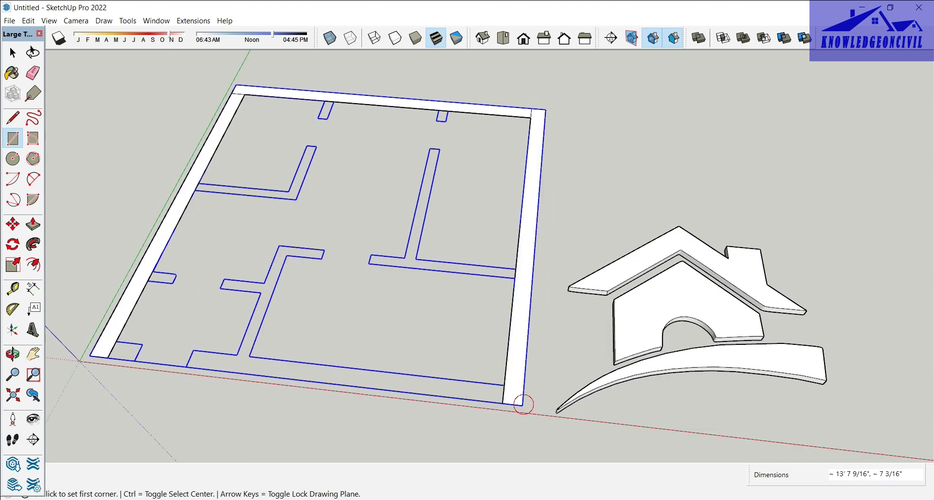
click(193, 350)
click(502, 403)
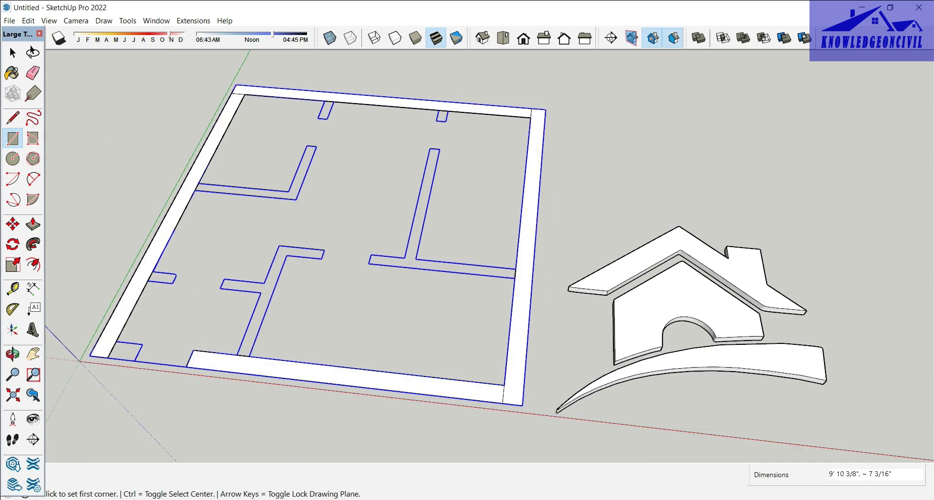
- Draw rectangle faces over the front corner return, about 10 5/8" long, the short stub below the L-shaped wall, and that wall's 3' 11 9/16" leg
click(117, 342)
click(135, 360)
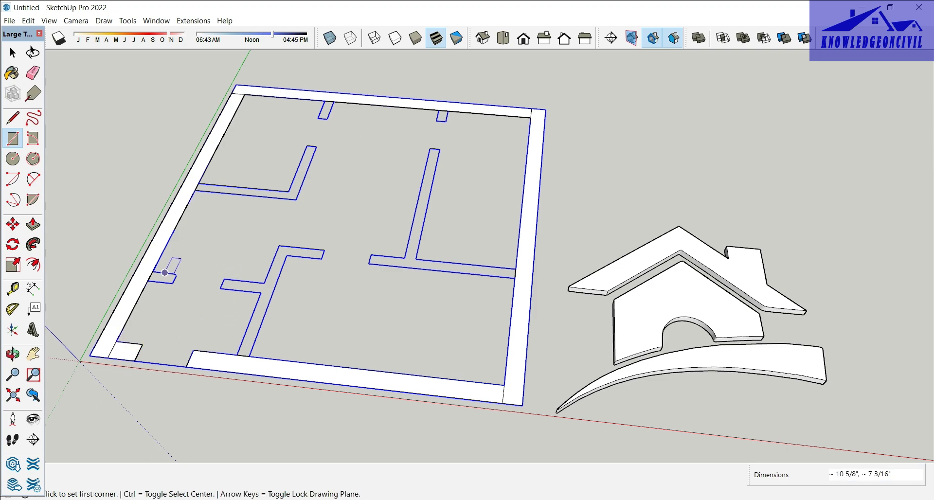
click(153, 270)
click(175, 282)
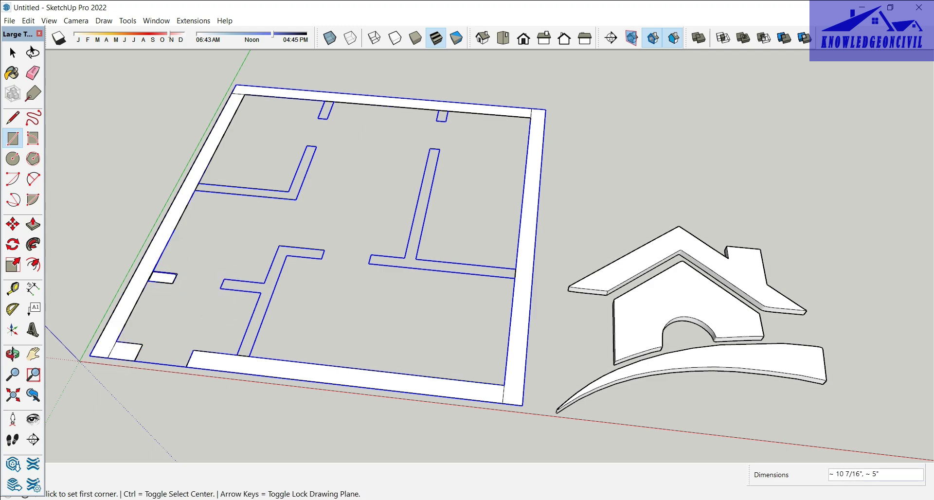
click(199, 183)
click(296, 200)
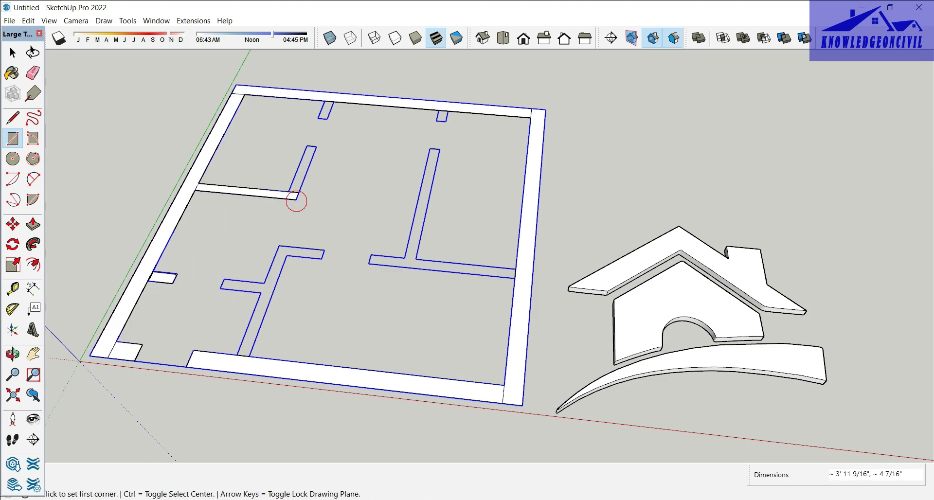
- Draw rectangle faces over the L-shaped wall's second leg and the two short stubs on the rear wall, each about 4 13/16" wide
click(307, 145)
click(297, 196)
click(325, 101)
click(325, 119)
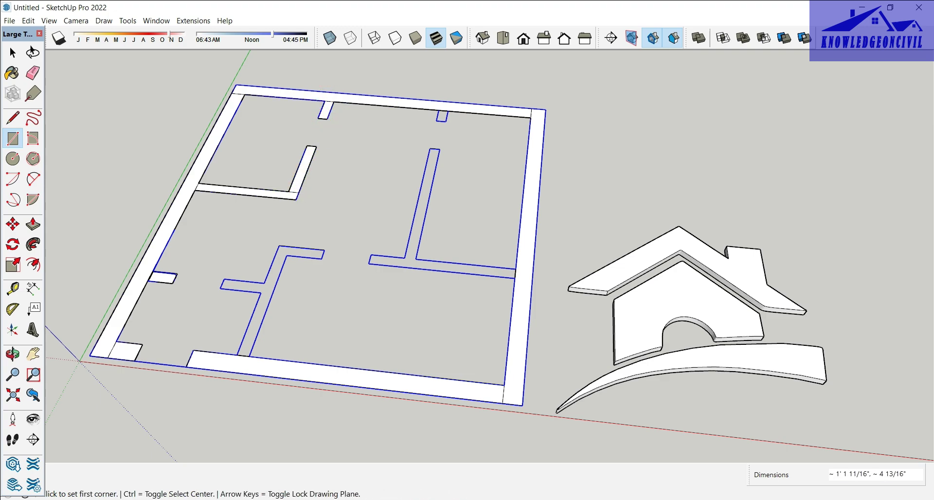
click(446, 122)
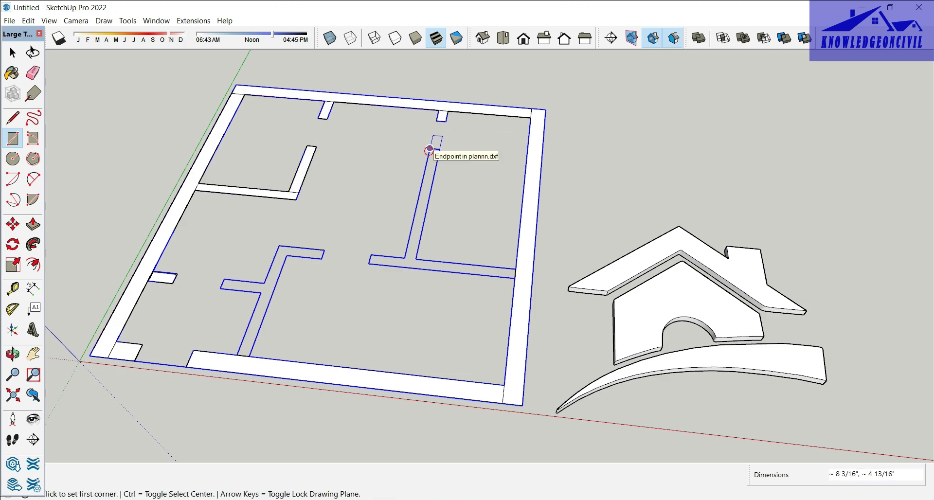
- Draw rectangle faces over both legs of the T-shaped interior wall, the longer one about 5' 1 1/4" by 4 13/16"
click(429, 149)
click(415, 258)
click(370, 255)
click(515, 278)
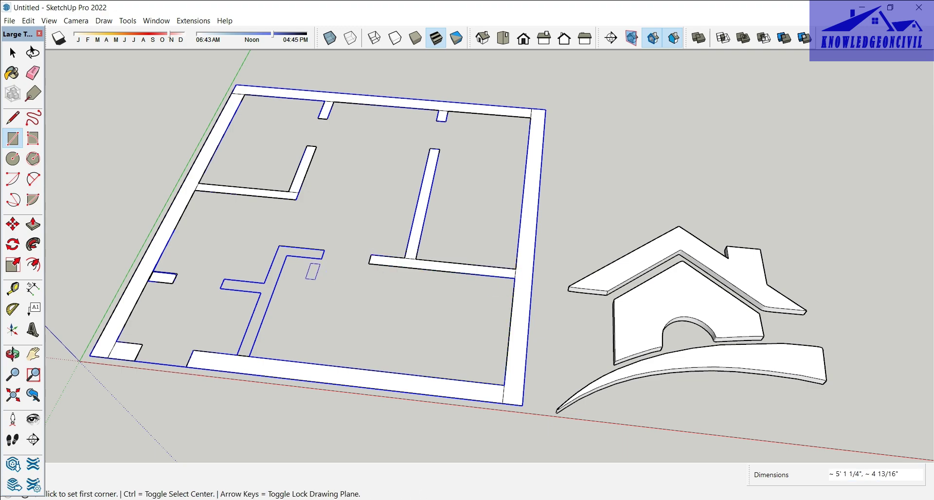
- Draw rectangle faces over the interior wall rising from the front wall and its two side branches
click(249, 357)
click(280, 247)
click(280, 246)
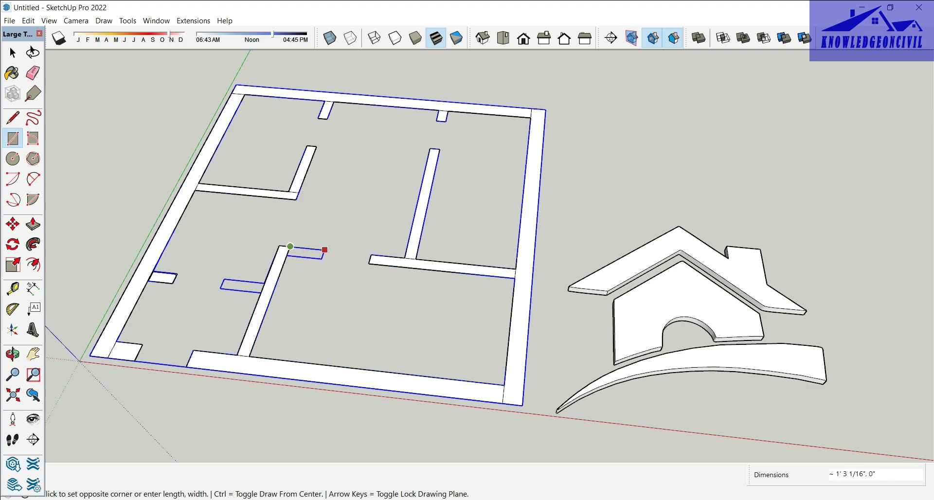
click(322, 258)
click(224, 280)
click(261, 292)
- Deselect the floor plan and try to erase the line between the short stub and the outer wall beside the green axis
key(e)
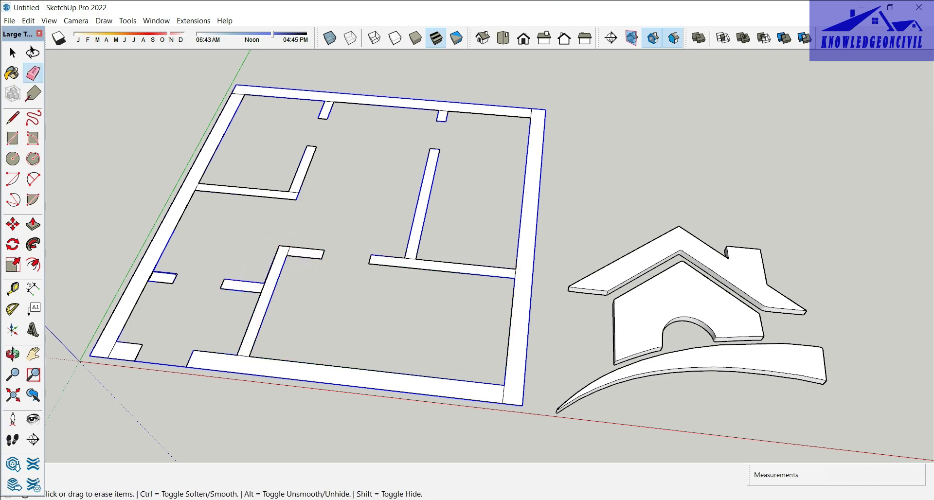
click(12, 53)
click(146, 107)
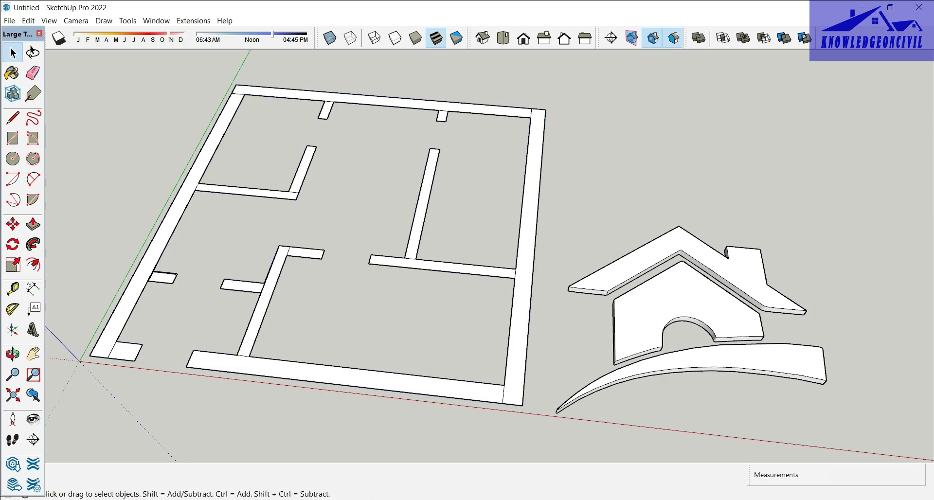
key(e)
scroll(112, 346, up, 2)
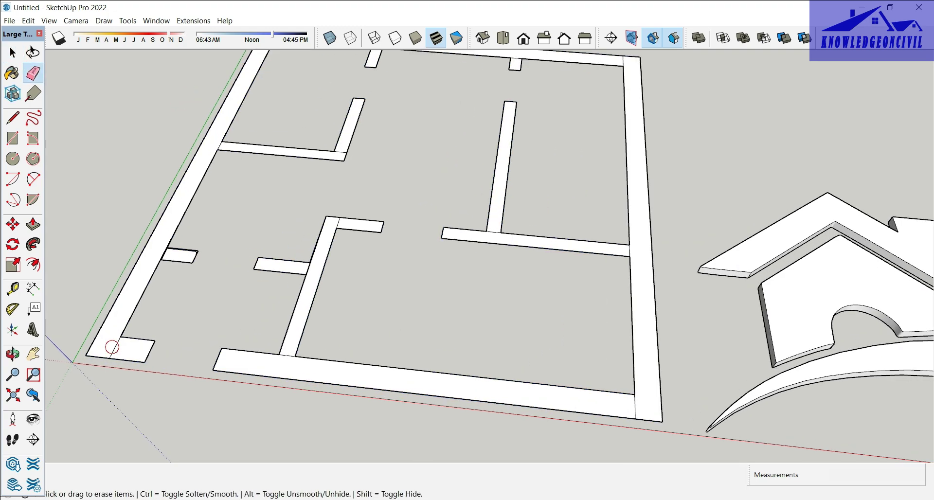
scroll(165, 253, up, 5)
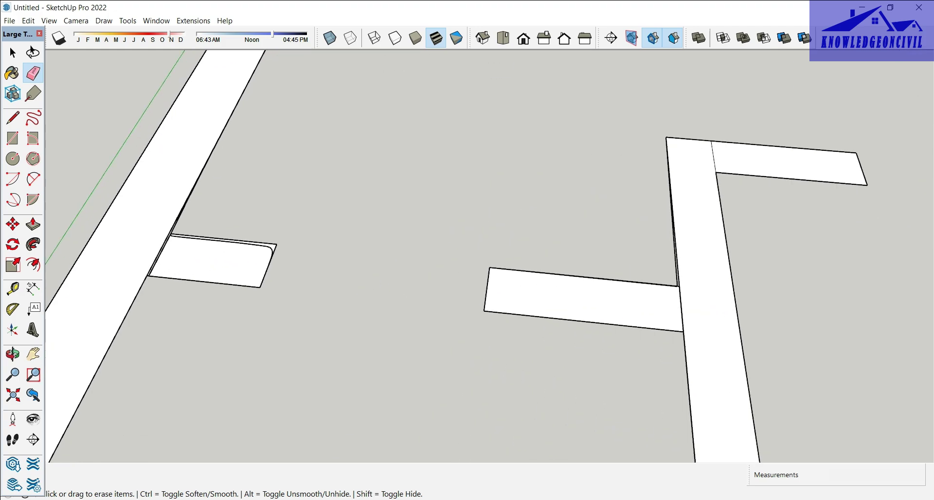
click(162, 255)
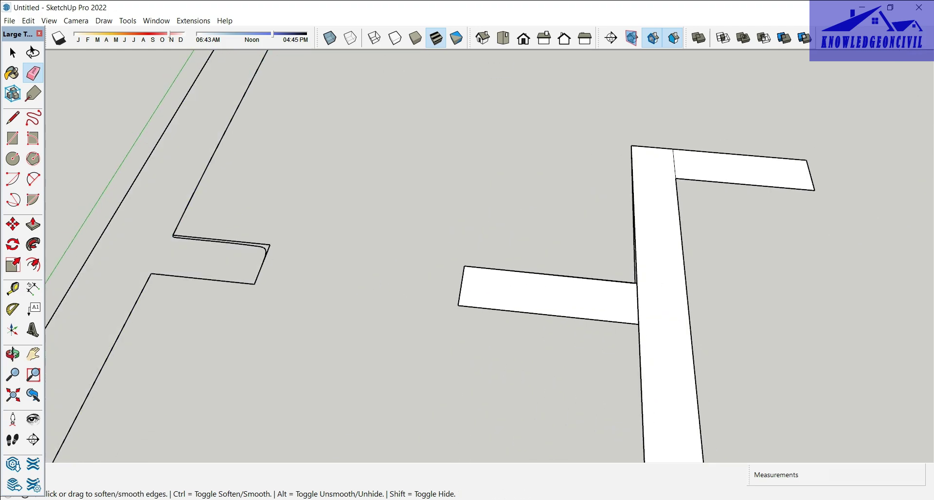
key(ctrl+z)
- Erase the seam lines at the front wall corners and where the branched interior wall's faces and the front wall meet
scroll(163, 257, up, 3)
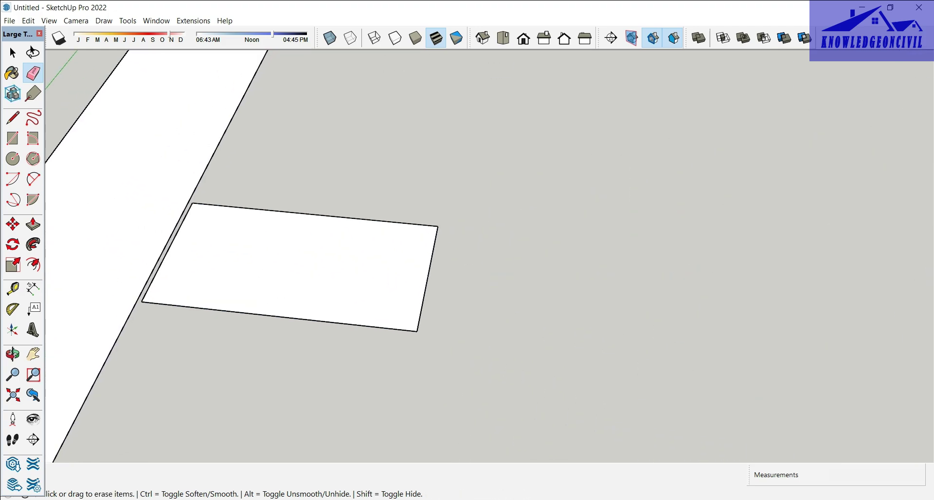
scroll(163, 257, down, 4)
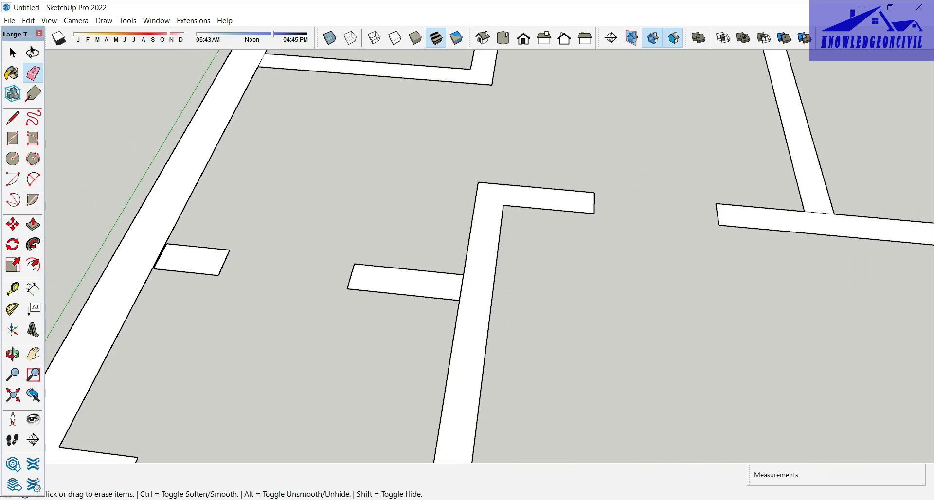
scroll(285, 143, down, 2)
scroll(206, 305, down, 2)
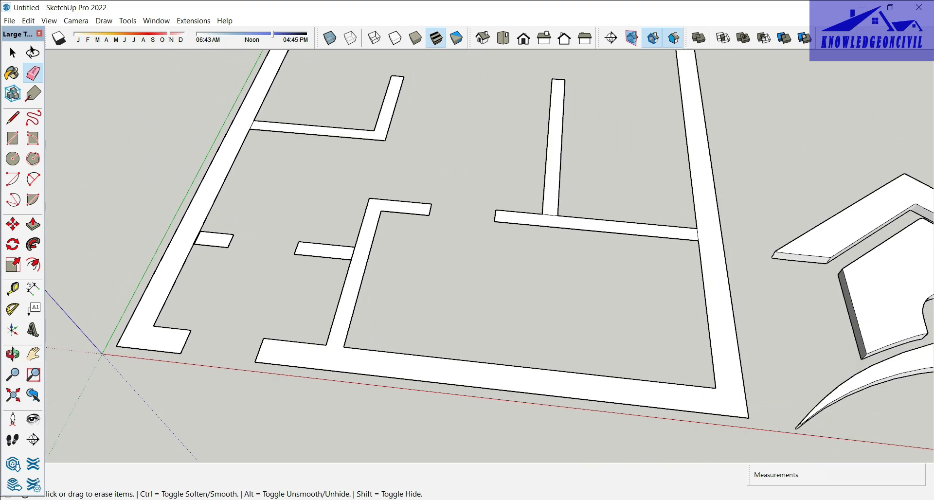
scroll(548, 215, up, 1)
scroll(548, 214, down, 4)
- Erase the remaining seam lines at the rear wall, its stubs, the T-shaped wall and the L-shaped wall so the faces merge
scroll(548, 214, up, 5)
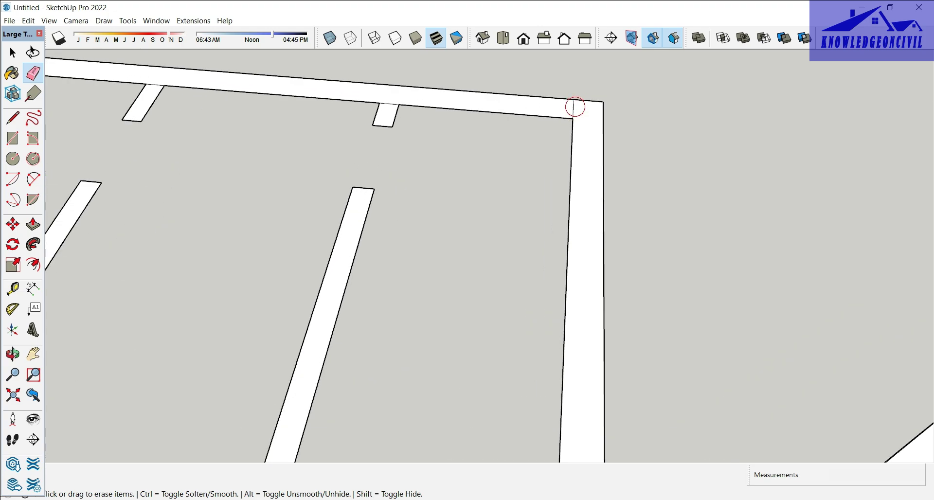
scroll(369, 136, down, 5)
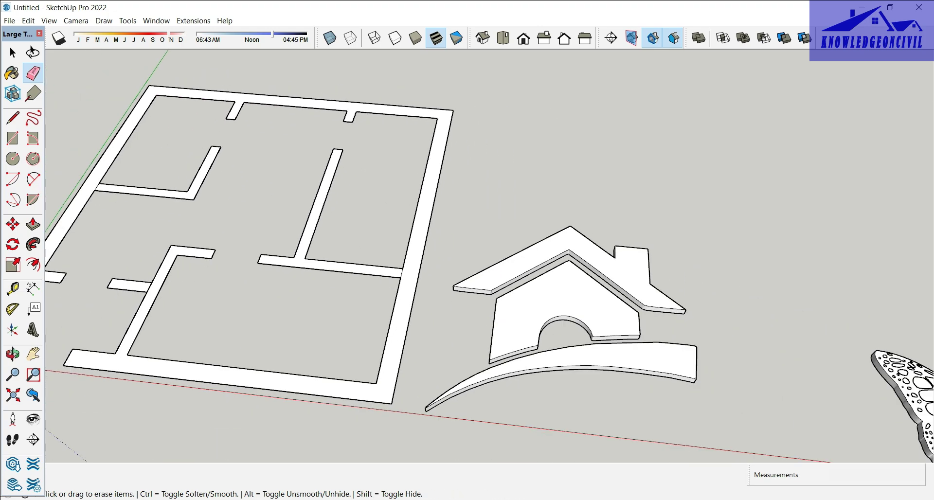
scroll(399, 245, down, 3)
scroll(197, 158, up, 3)
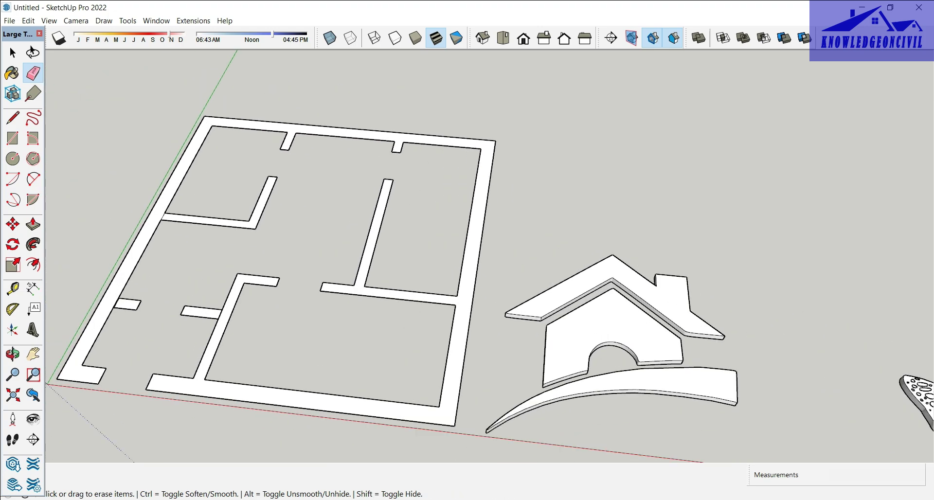
scroll(369, 243, up, 5)
scroll(370, 243, down, 3)
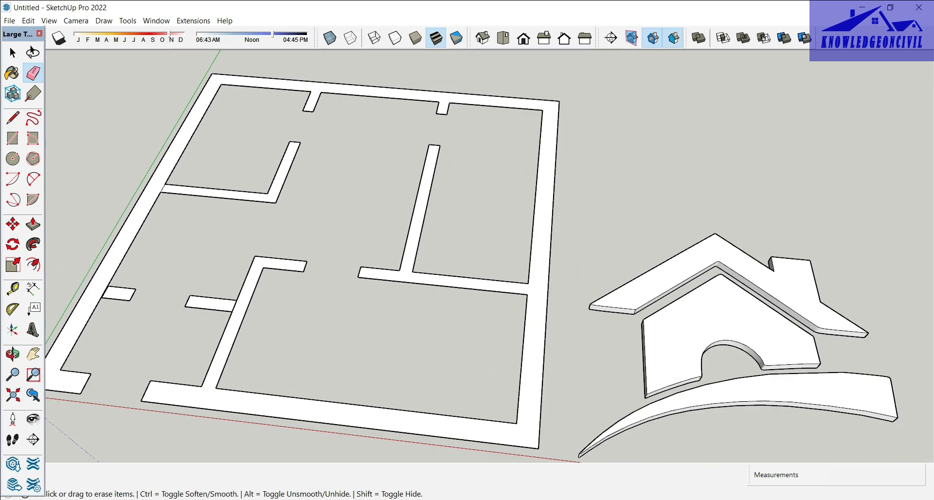
mouse_move(370, 243)
middle_down()
mouse_move(392, 224)
mouse_move(348, 246)
mouse_move(319, 243)
mouse_move(392, 209)
mouse_move(367, 231)
middle_up()
key(p)
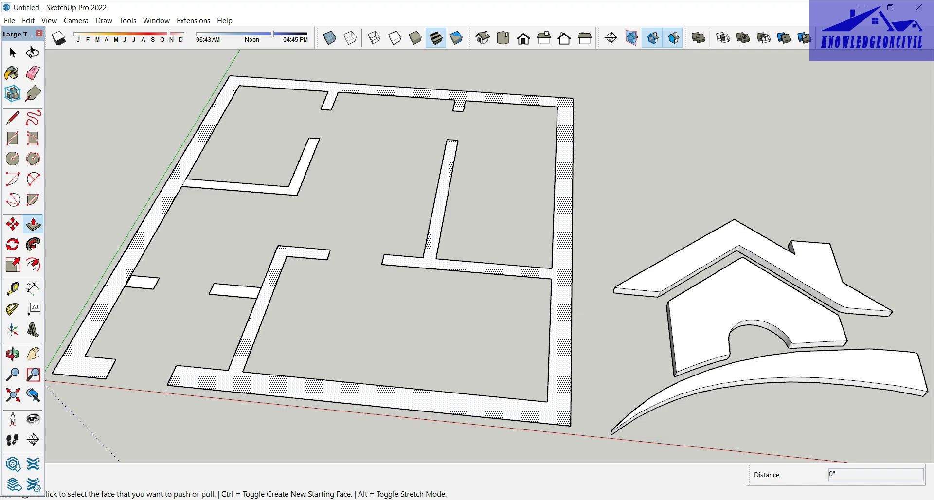
key(e)
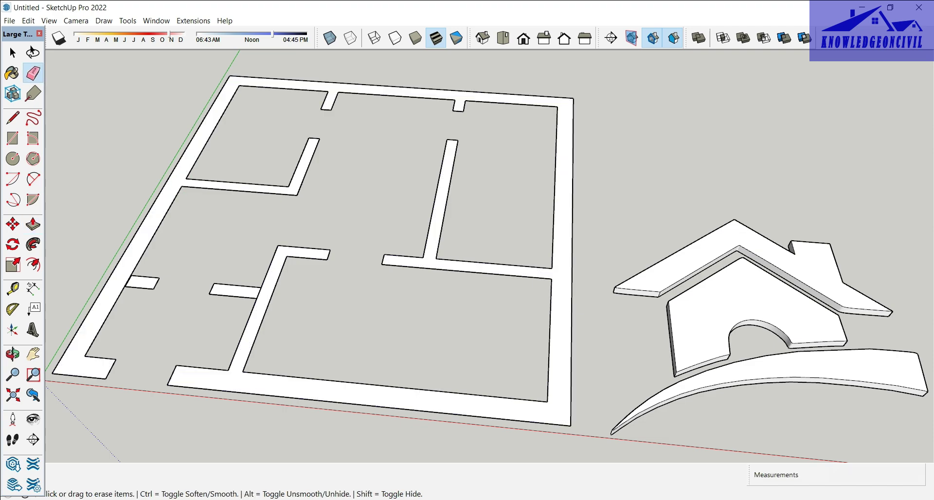
- Try to extrude the merged wall face upward by 9' 5"
key(p)
click(273, 272)
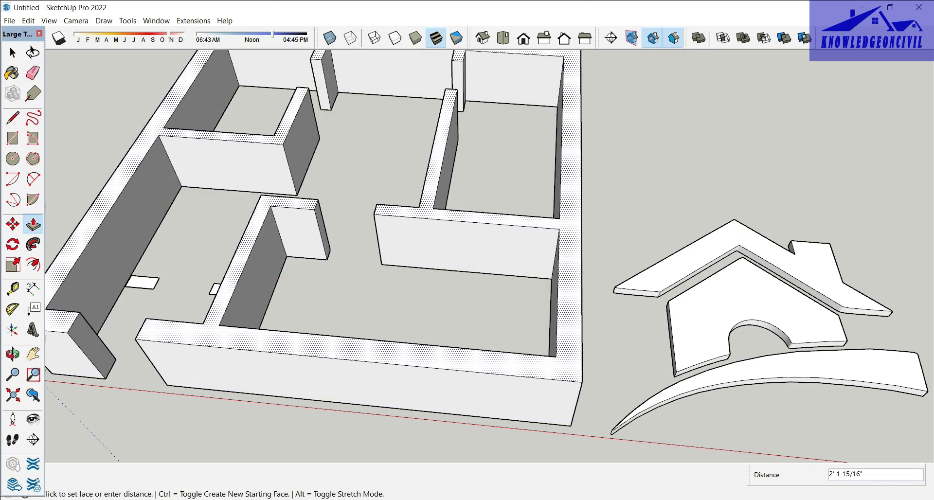
key(Return)
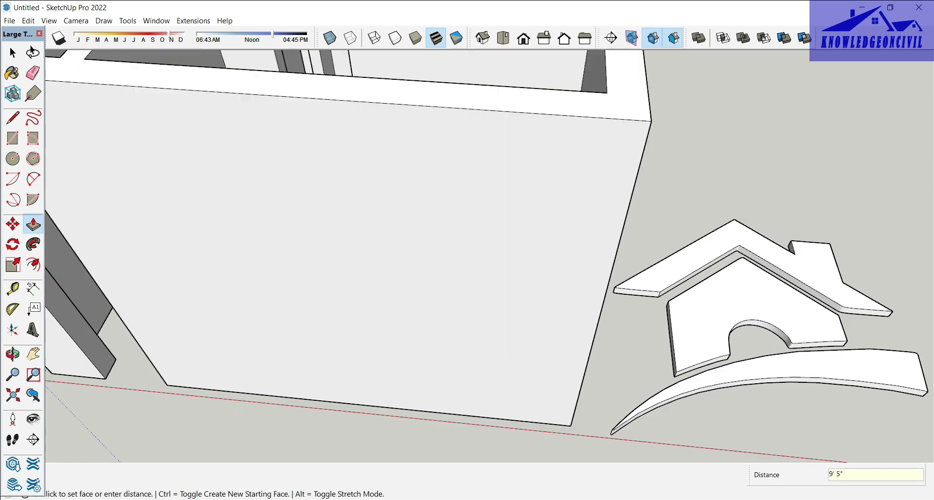
scroll(343, 294, down, 4)
middle_drag(343, 295, 422, 267)
key(ctrl+z)
- Extrude the merged wall face upward by 11'
click(423, 279)
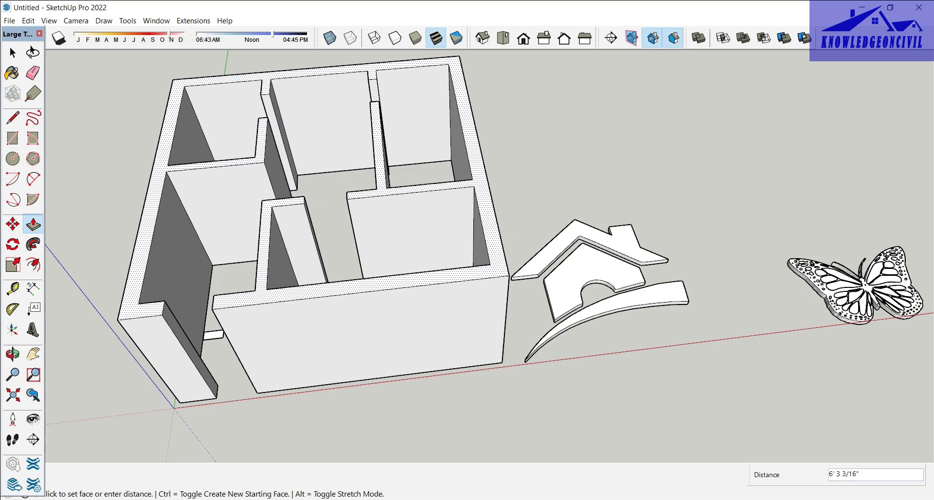
text(11')
key(Return)
- Extrude the two separate stub faces inside the entrance room up to the top of the surrounding walls
middle_drag(212, 336, 296, 331)
middle_drag(336, 302, 274, 319)
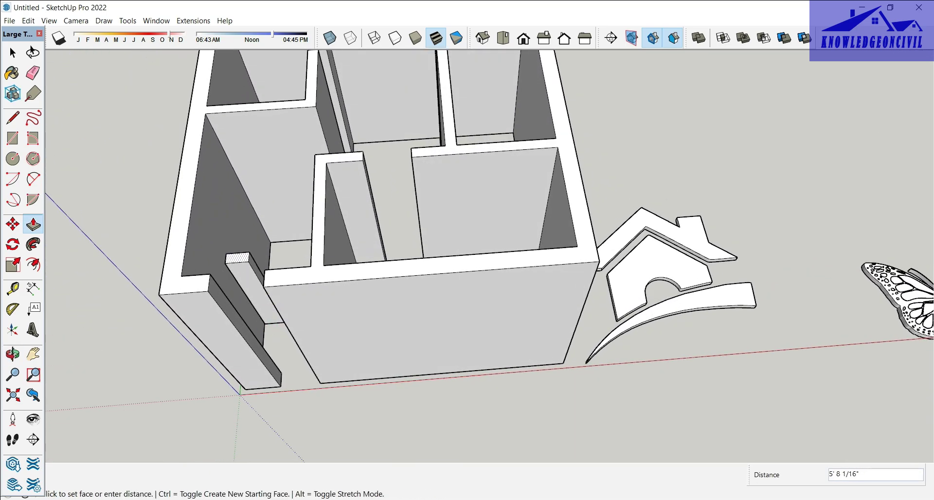
click(189, 231)
middle_drag(191, 233, 282, 226)
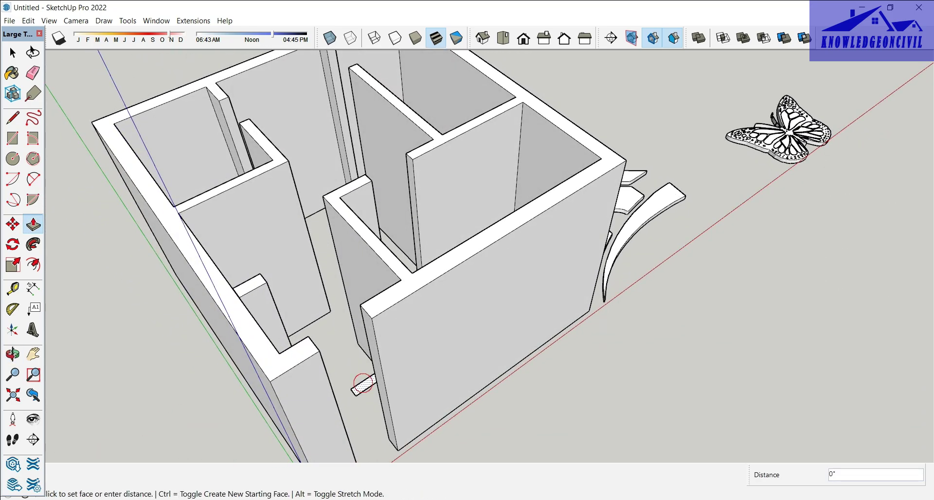
middle_drag(379, 313, 253, 312)
- Examine the extruded floor plan walls from the sides, the front and above
middle_drag(510, 296, 234, 291)
middle_drag(657, 301, 403, 297)
middle_drag(836, 300, 570, 436)
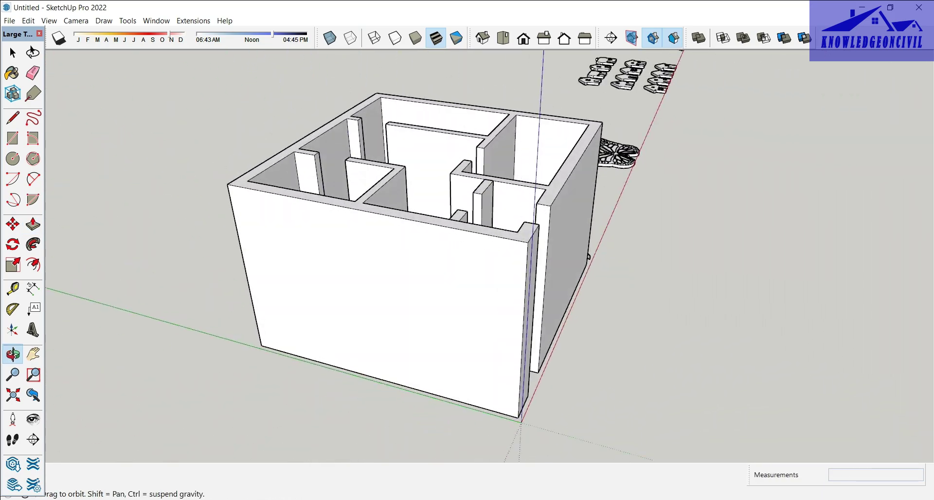
middle_drag(788, 229, 768, 309)
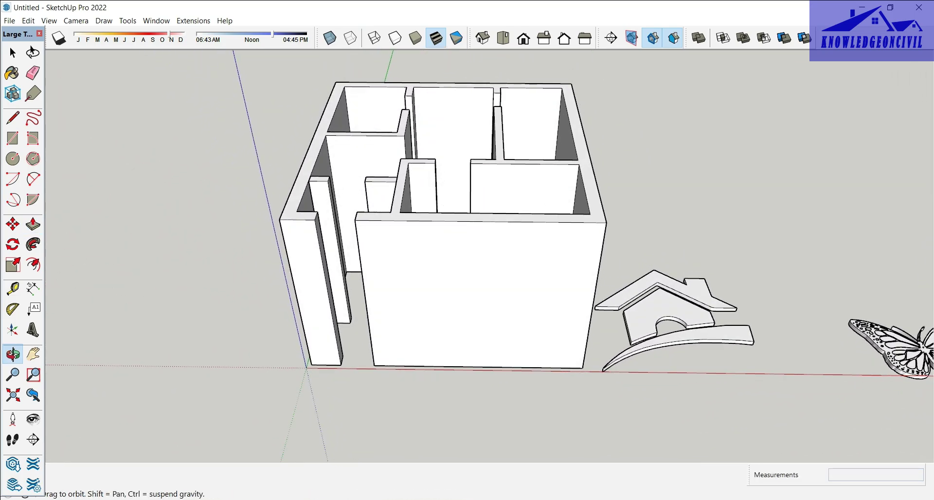
middle_drag(382, 368, 404, 406)
middle_drag(601, 330, 677, 272)
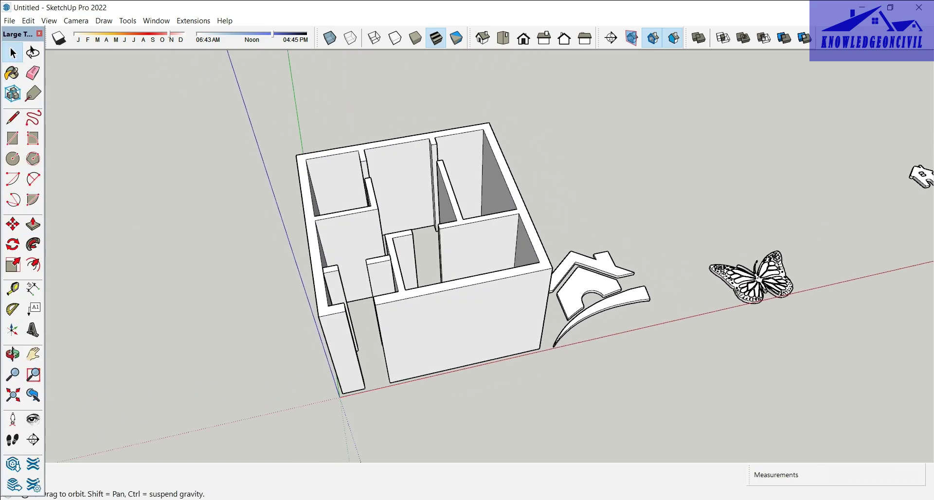
middle_drag(414, 390, 433, 375)
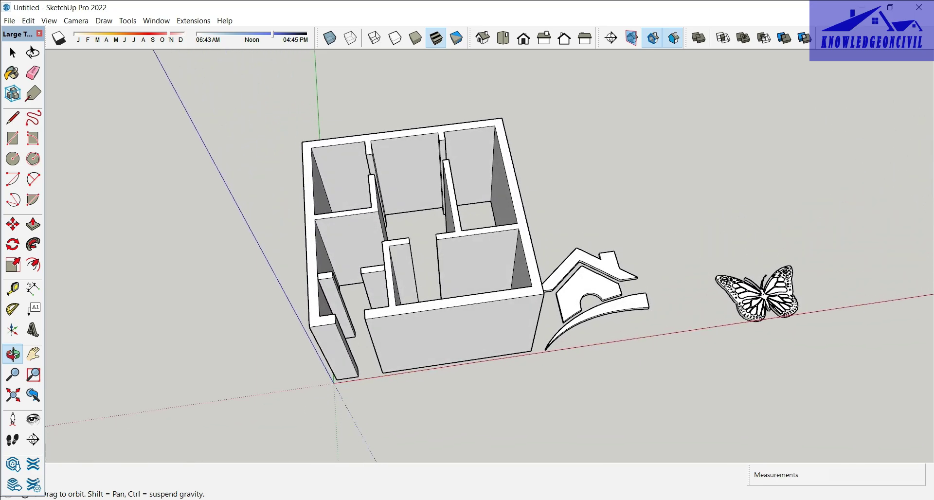
- Review the extruded models lined up along the red axis, from the house logo to the tree and back
shift+middle_drag(666, 336, 438, 335)
scroll(370, 326, up, 2)
shift+middle_drag(681, 311, 204, 316)
scroll(633, 242, up, 3)
middle_drag(633, 242, 253, 231)
scroll(293, 287, down, 3)
middle_drag(293, 287, 316, 286)
shift+middle_drag(856, 239, 732, 237)
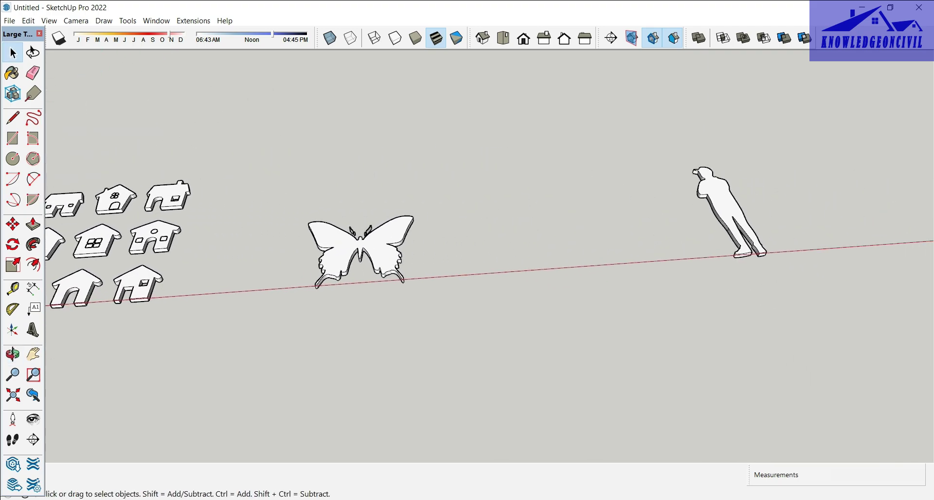
scroll(732, 238, up, 2)
scroll(761, 215, up, 3)
middle_drag(793, 245, 822, 246)
scroll(389, 244, down, 4)
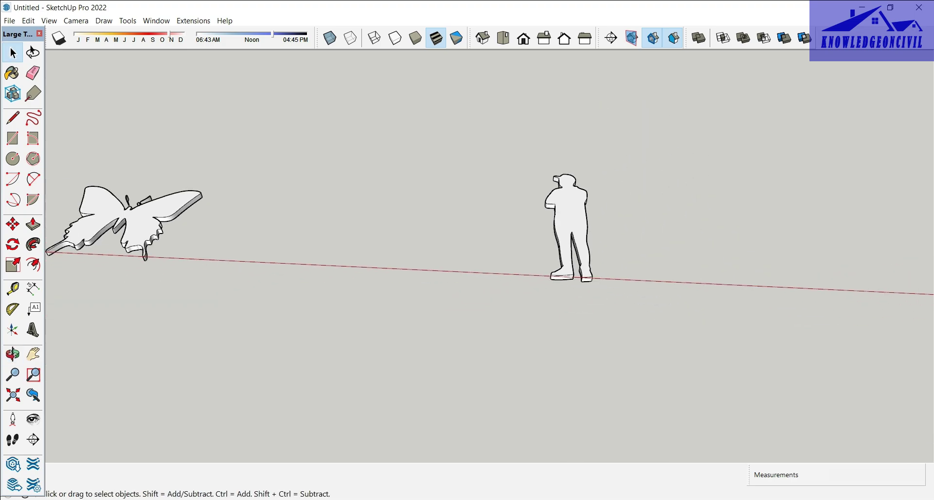
shift+middle_drag(760, 321, 511, 305)
shift+middle_drag(730, 311, 516, 312)
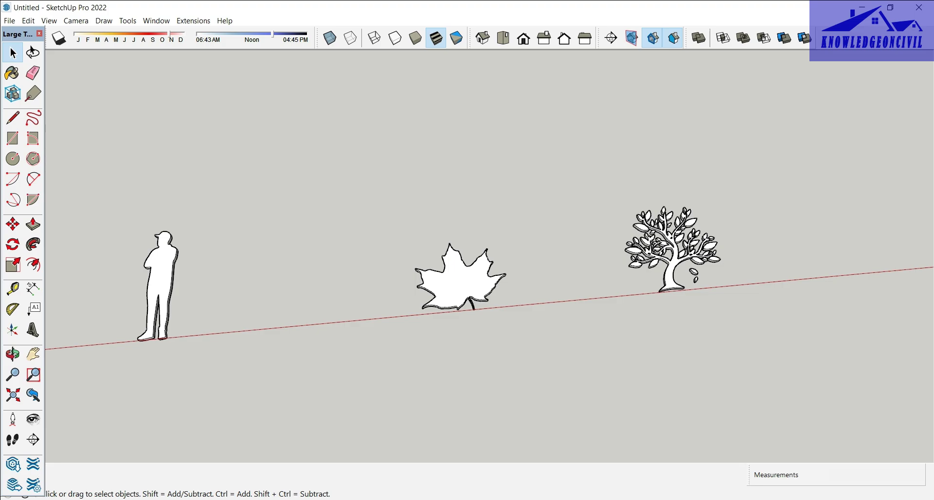
shift+middle_drag(340, 311, 701, 260)
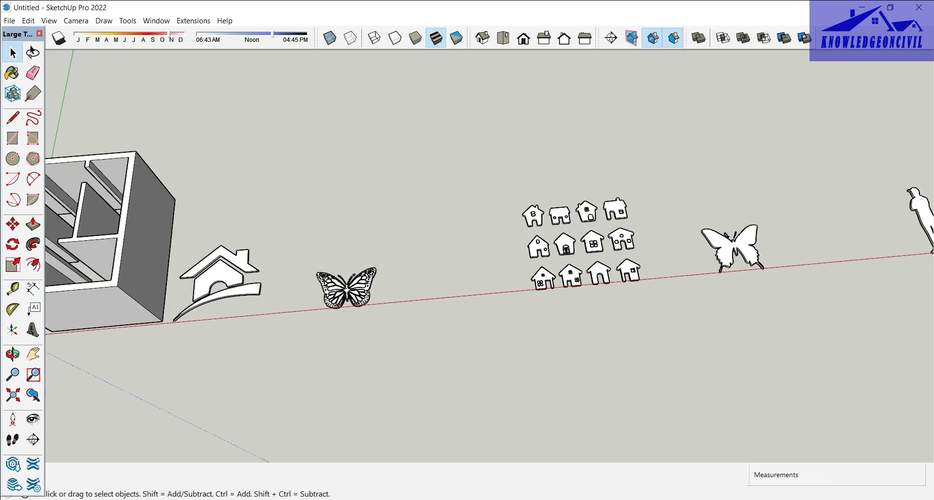
middle_drag(438, 273, 487, 292)
shift+middle_drag(341, 292, 437, 253)
scroll(487, 262, up, 2)
scroll(433, 306, up, 3)
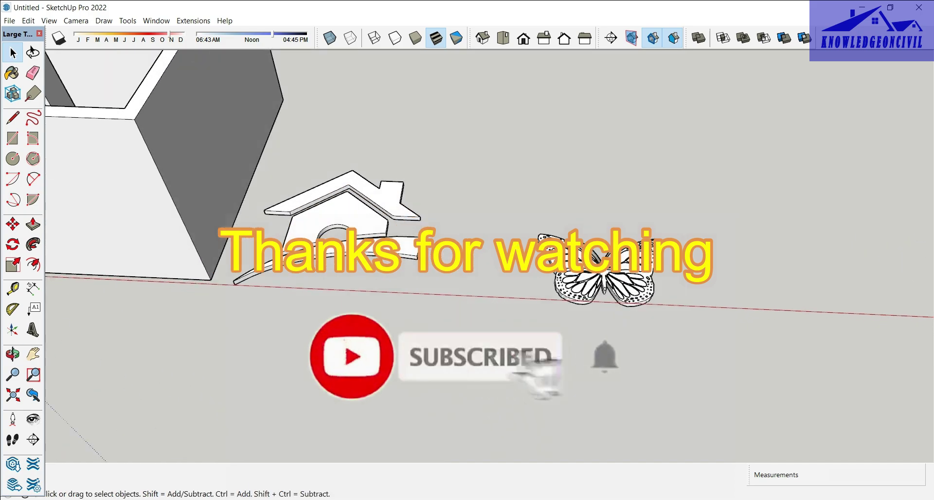